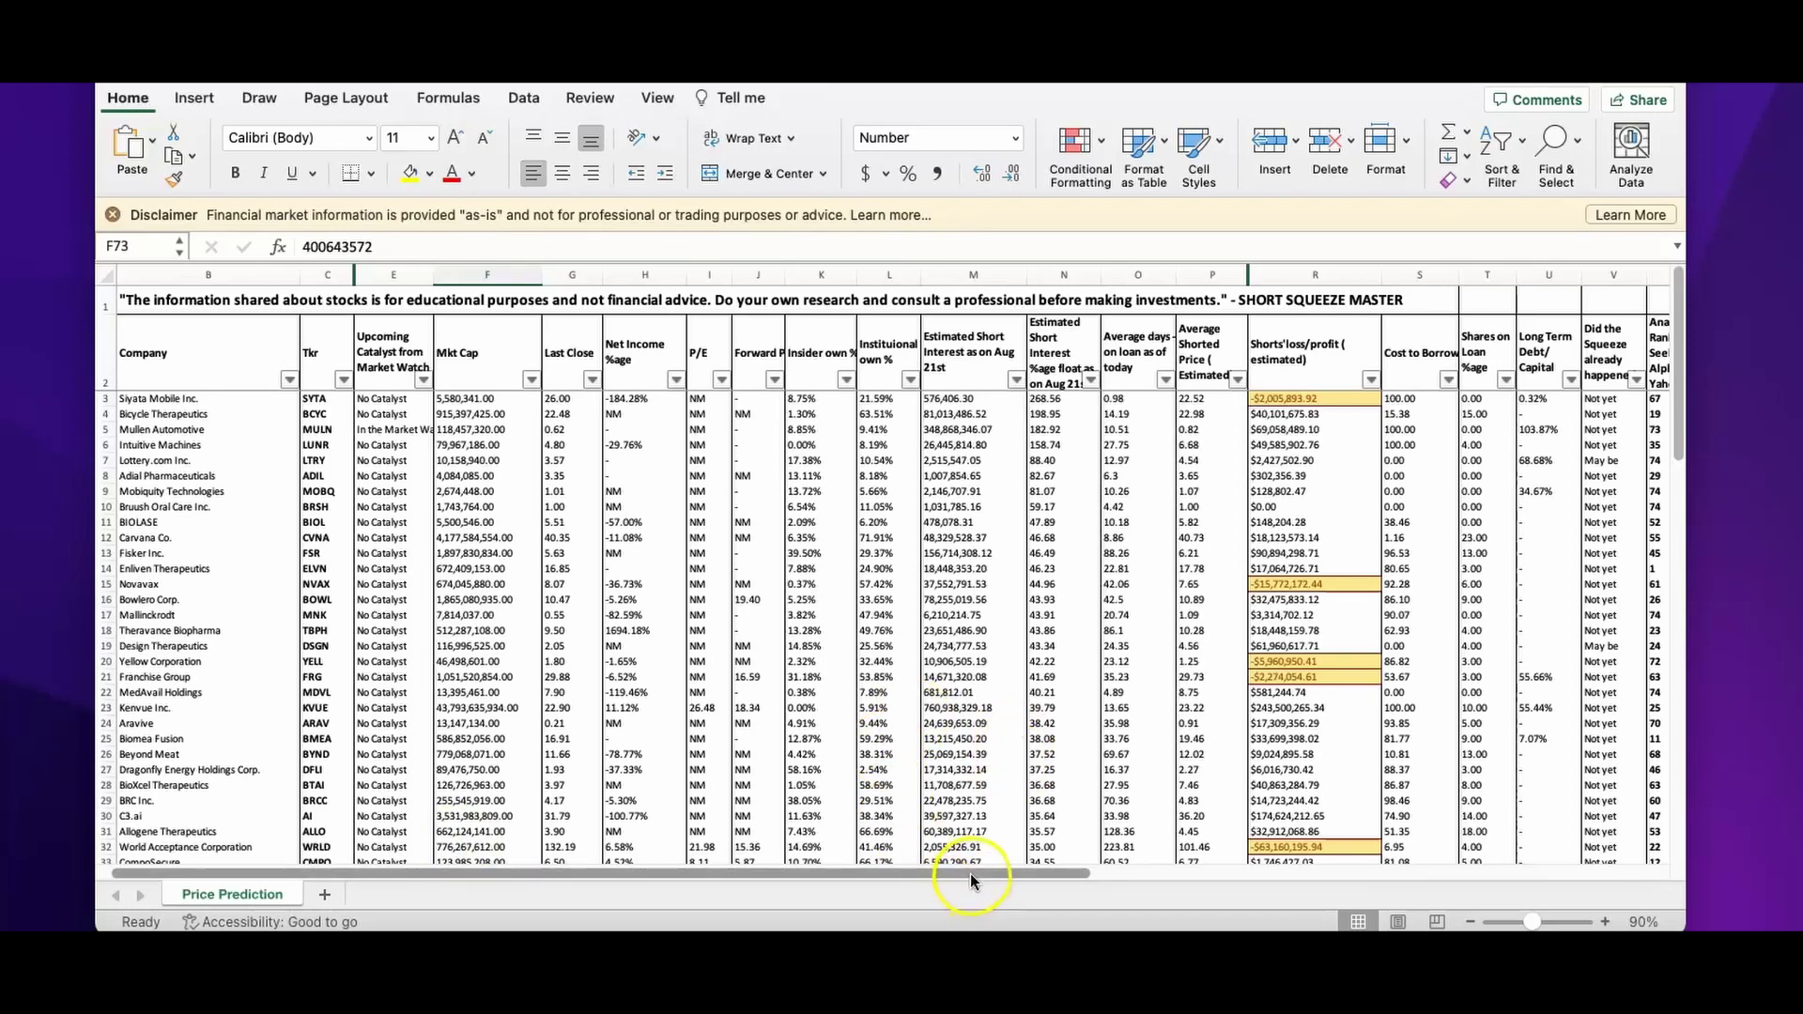
# - Step down the Shorts' loss/profit column to the W row's value
pyautogui.moveTo(971, 877); pyautogui.dragTo(1001, 873)
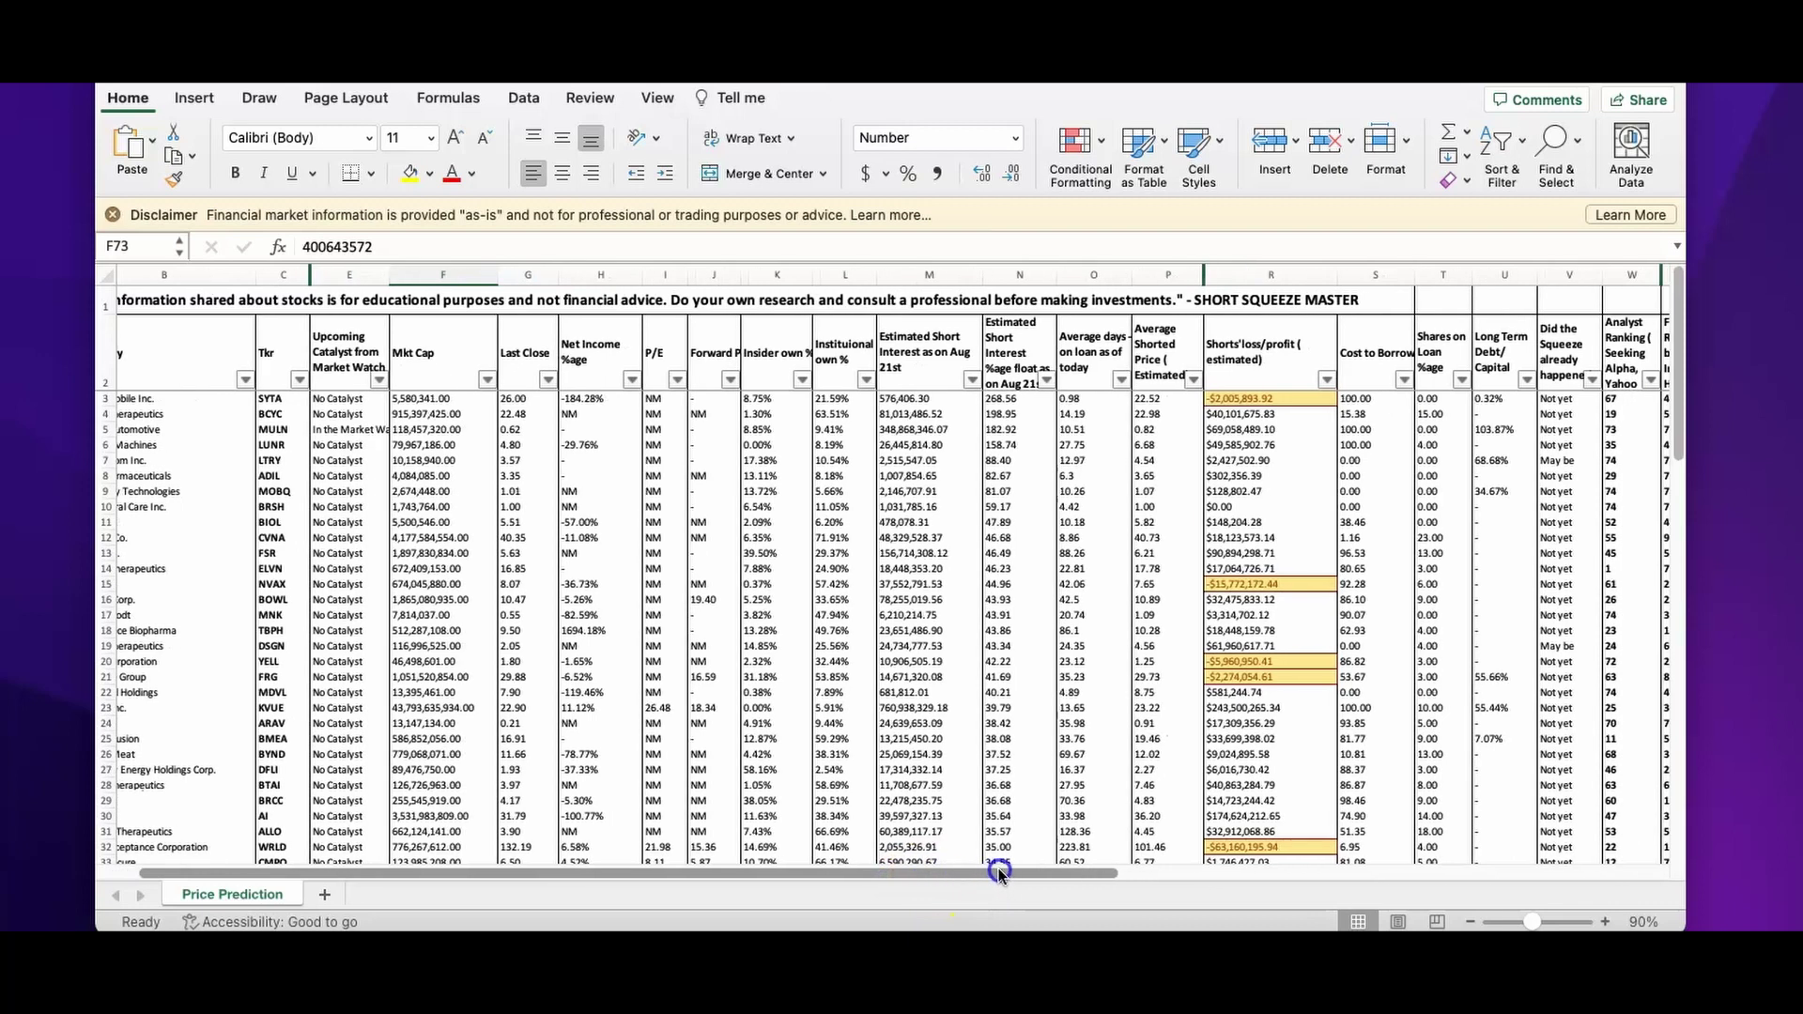
pyautogui.moveTo(1002, 874); pyautogui.dragTo(1090, 875)
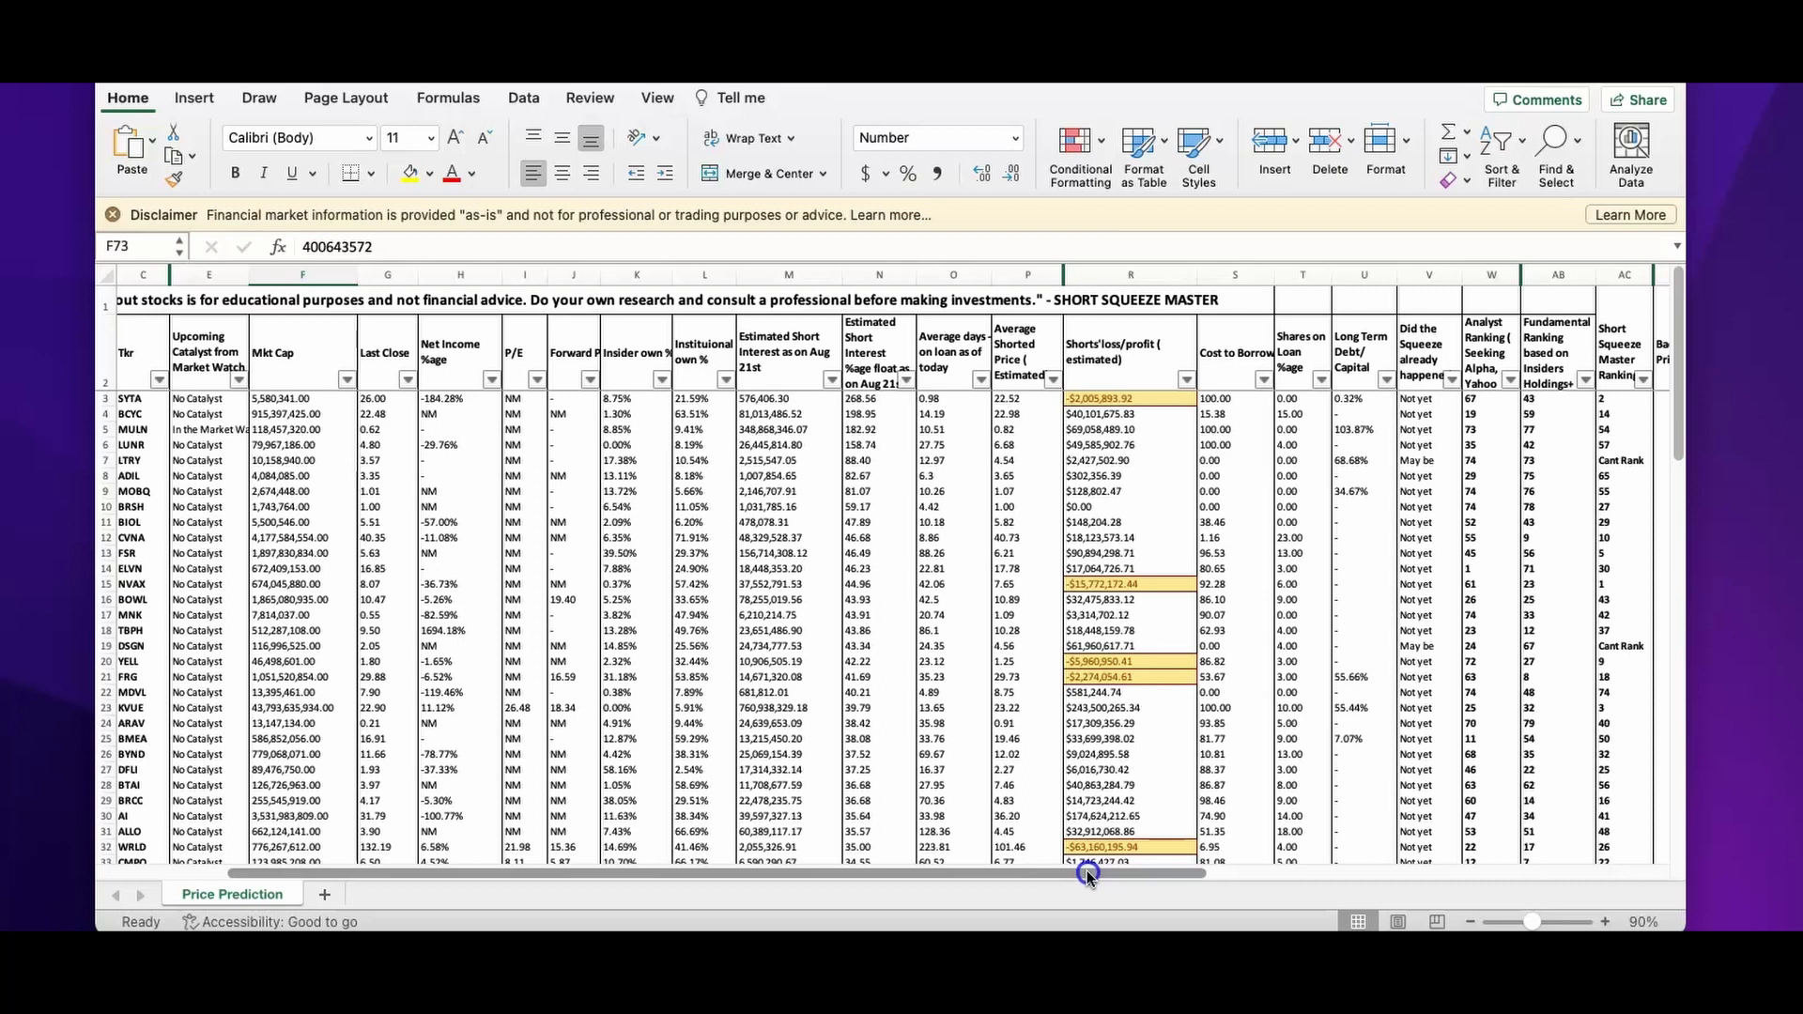
pyautogui.moveTo(1090, 876); pyautogui.dragTo(1123, 872)
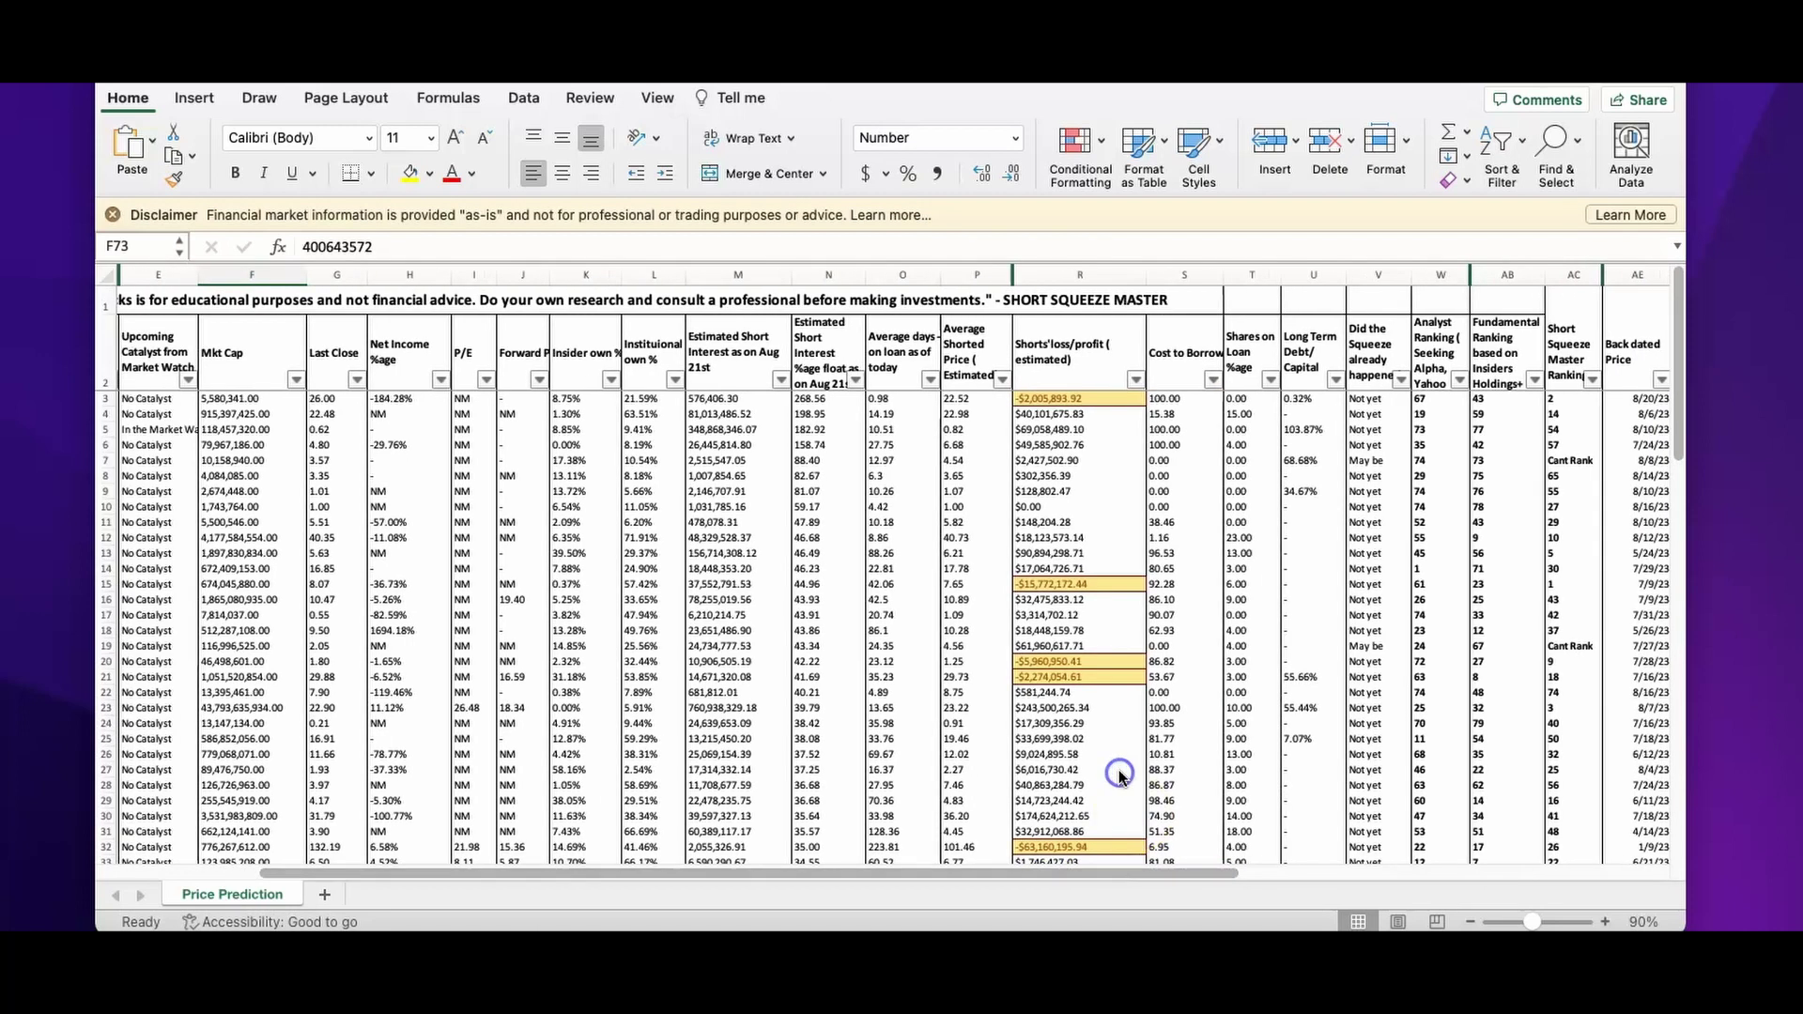
pyautogui.click(1078, 507)
pyautogui.press('Down')
pyautogui.press('Down')
pyautogui.press('Down')
pyautogui.press('Down')
pyautogui.press('Down')
pyautogui.press('Down')
pyautogui.press('Down')
pyautogui.press('Down')
pyautogui.press('Down')
pyautogui.press('Down')
pyautogui.press('Down')
pyautogui.press('Down')
pyautogui.press('Down')
pyautogui.press('Down')
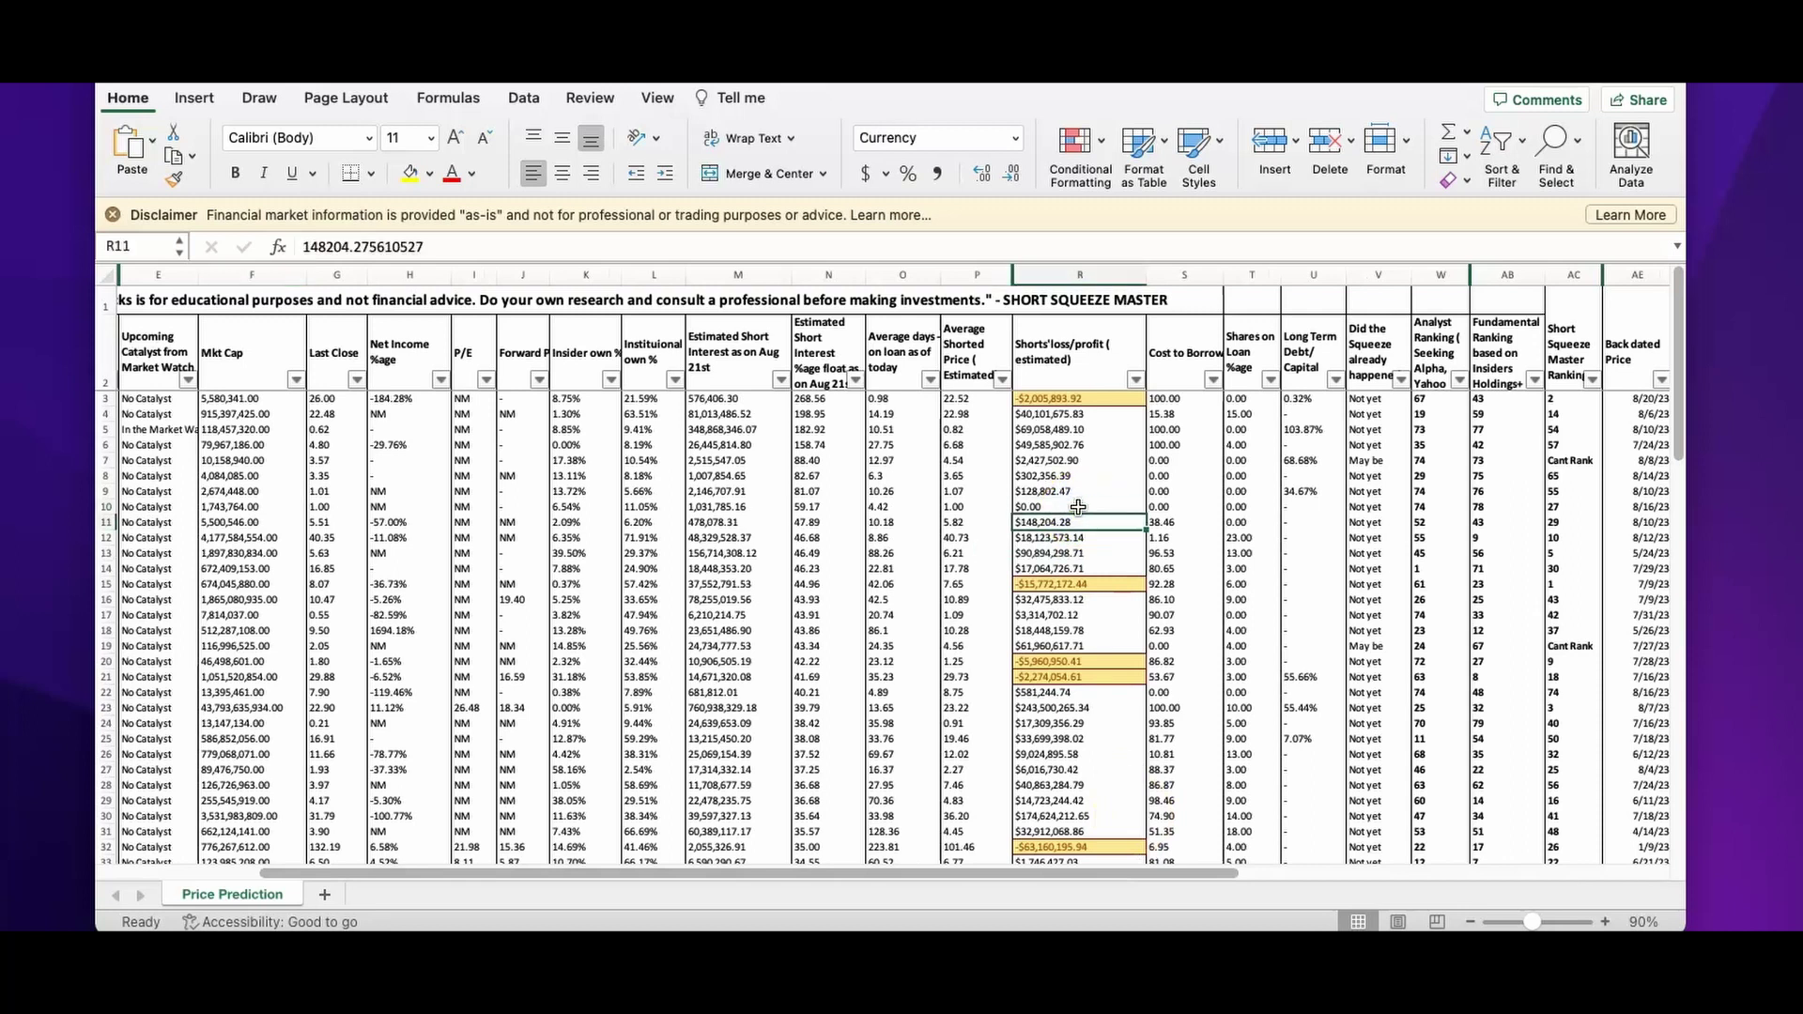
pyautogui.press('Down')
pyautogui.press('Down')
pyautogui.press('Down')
pyautogui.press('Down')
pyautogui.press('Down')
pyautogui.press('Down')
pyautogui.press('Down')
pyautogui.press('Down')
pyautogui.press('Down')
pyautogui.press('Down')
pyautogui.press('Down')
pyautogui.press('Down')
pyautogui.press('Down')
pyautogui.press('Down')
pyautogui.press('Down')
pyautogui.press('Down')
pyautogui.press('Down')
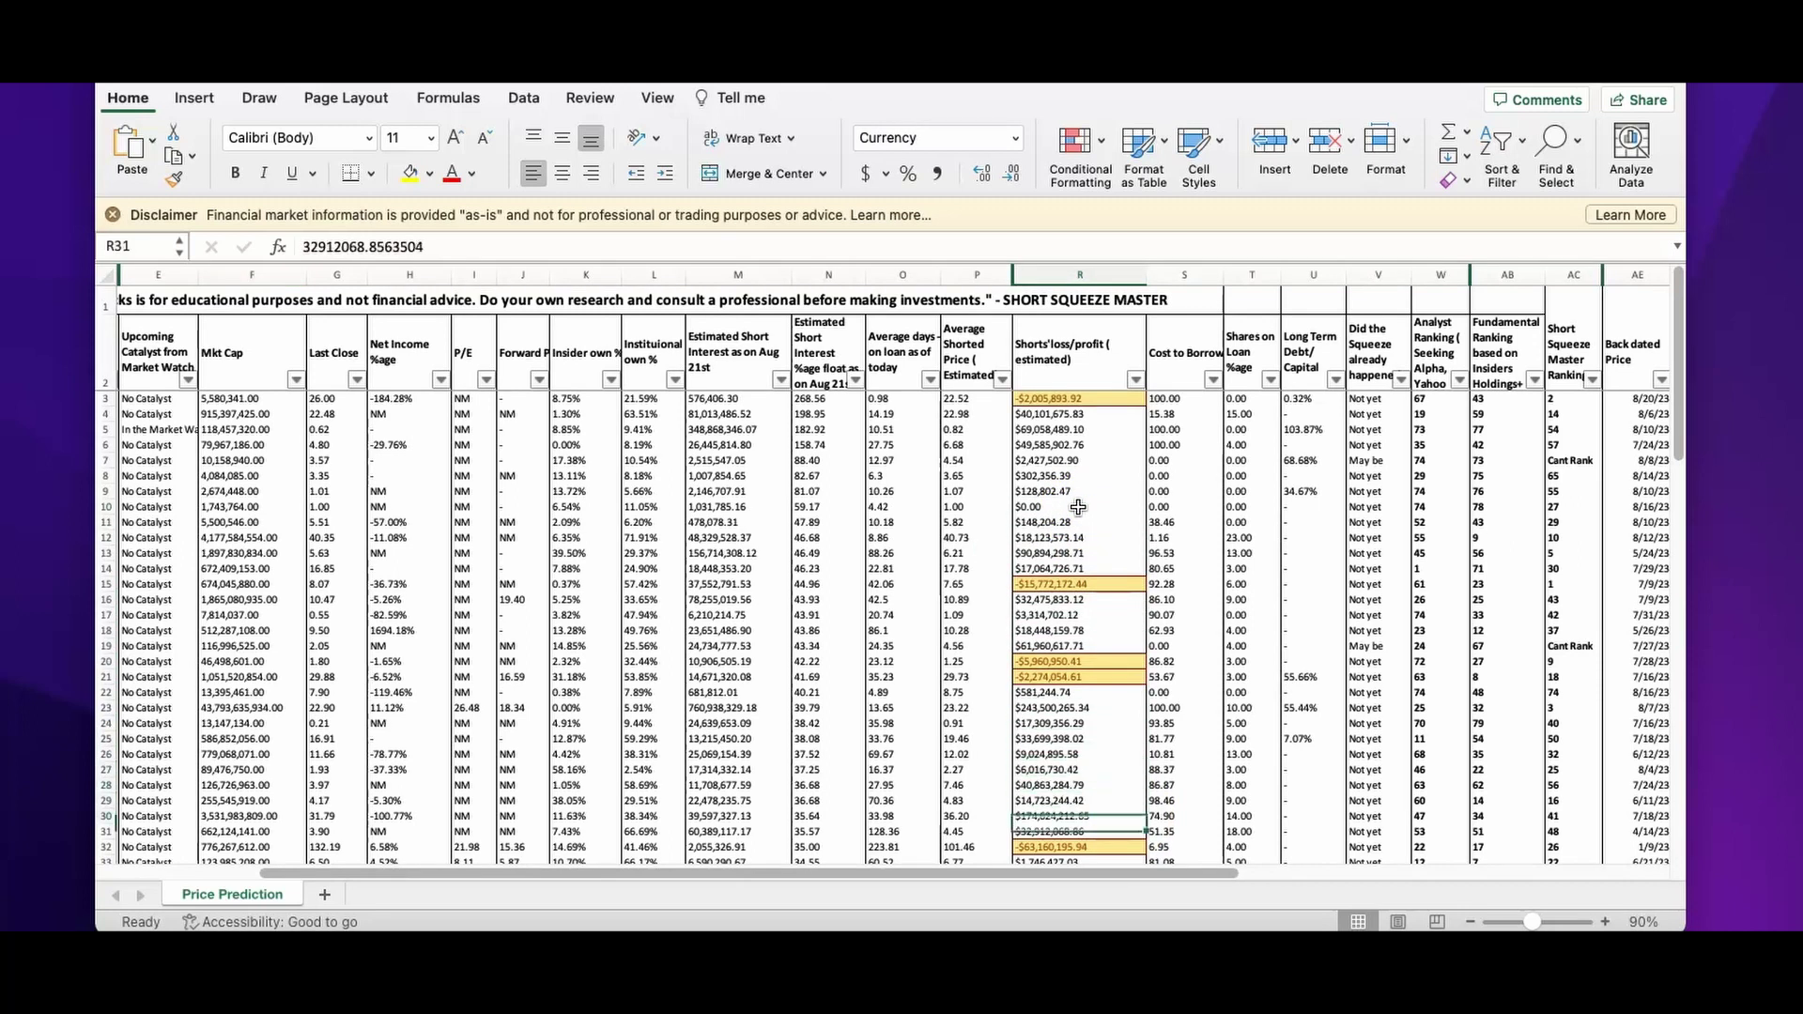
pyautogui.press('Down')
pyautogui.press('Down')
pyautogui.press('Down')
pyautogui.press('Down')
pyautogui.press('Down')
pyautogui.press('Down')
pyautogui.press('Down')
pyautogui.press('Down')
pyautogui.press('Down')
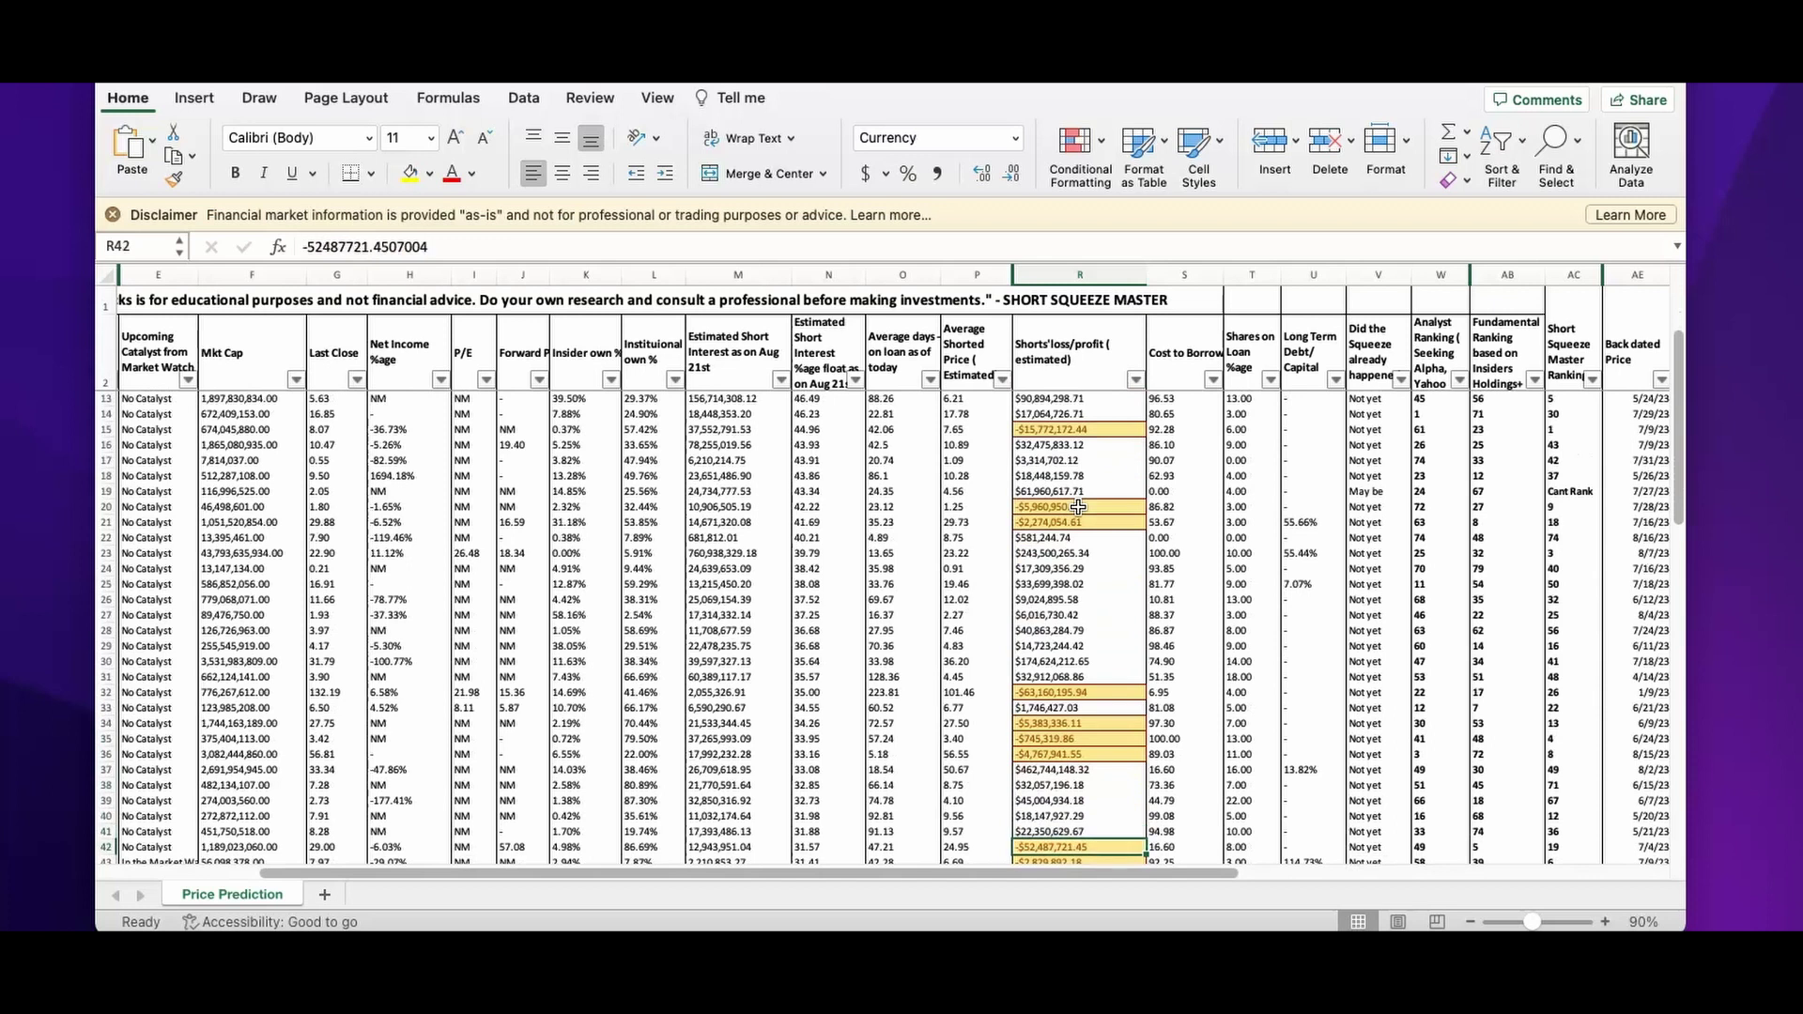
pyautogui.press('Down')
pyautogui.press('Down')
pyautogui.press('Down')
pyautogui.press('Down')
pyautogui.press('Down')
pyautogui.press('Down')
pyautogui.press('Down')
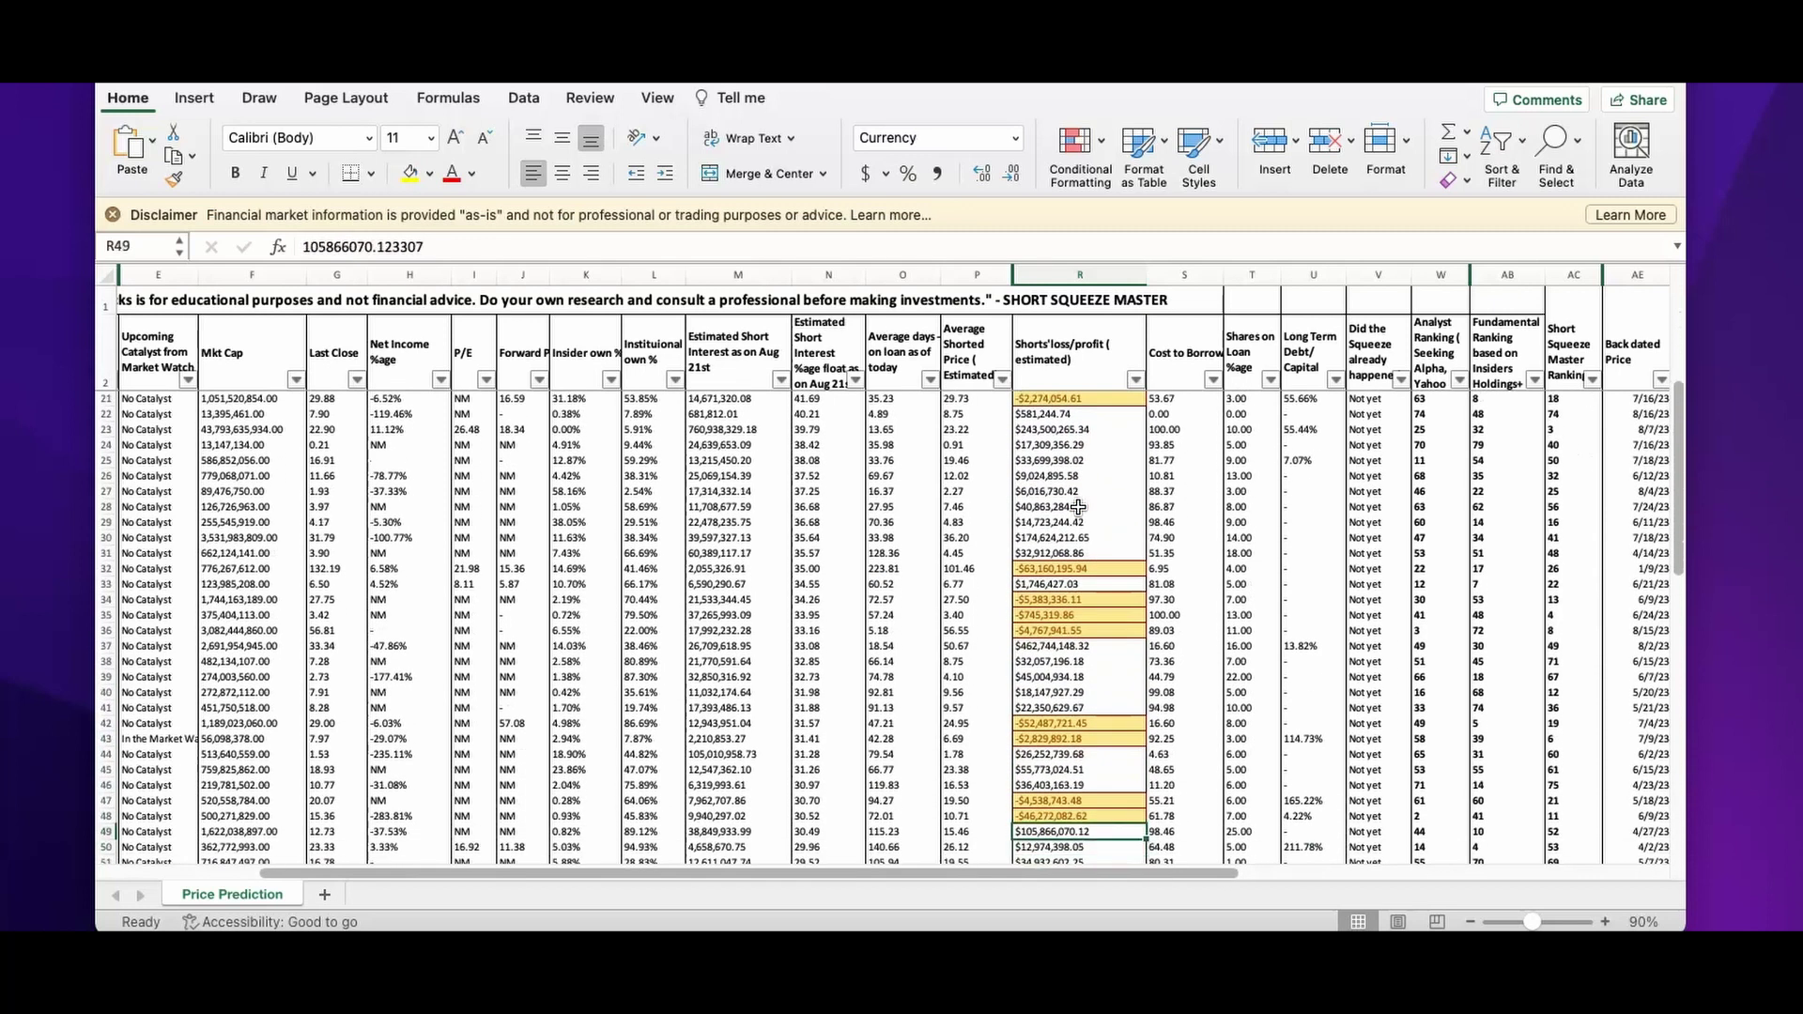
pyautogui.press('Up')
pyautogui.press('Up')
pyautogui.press('Up')
pyautogui.press('Up')
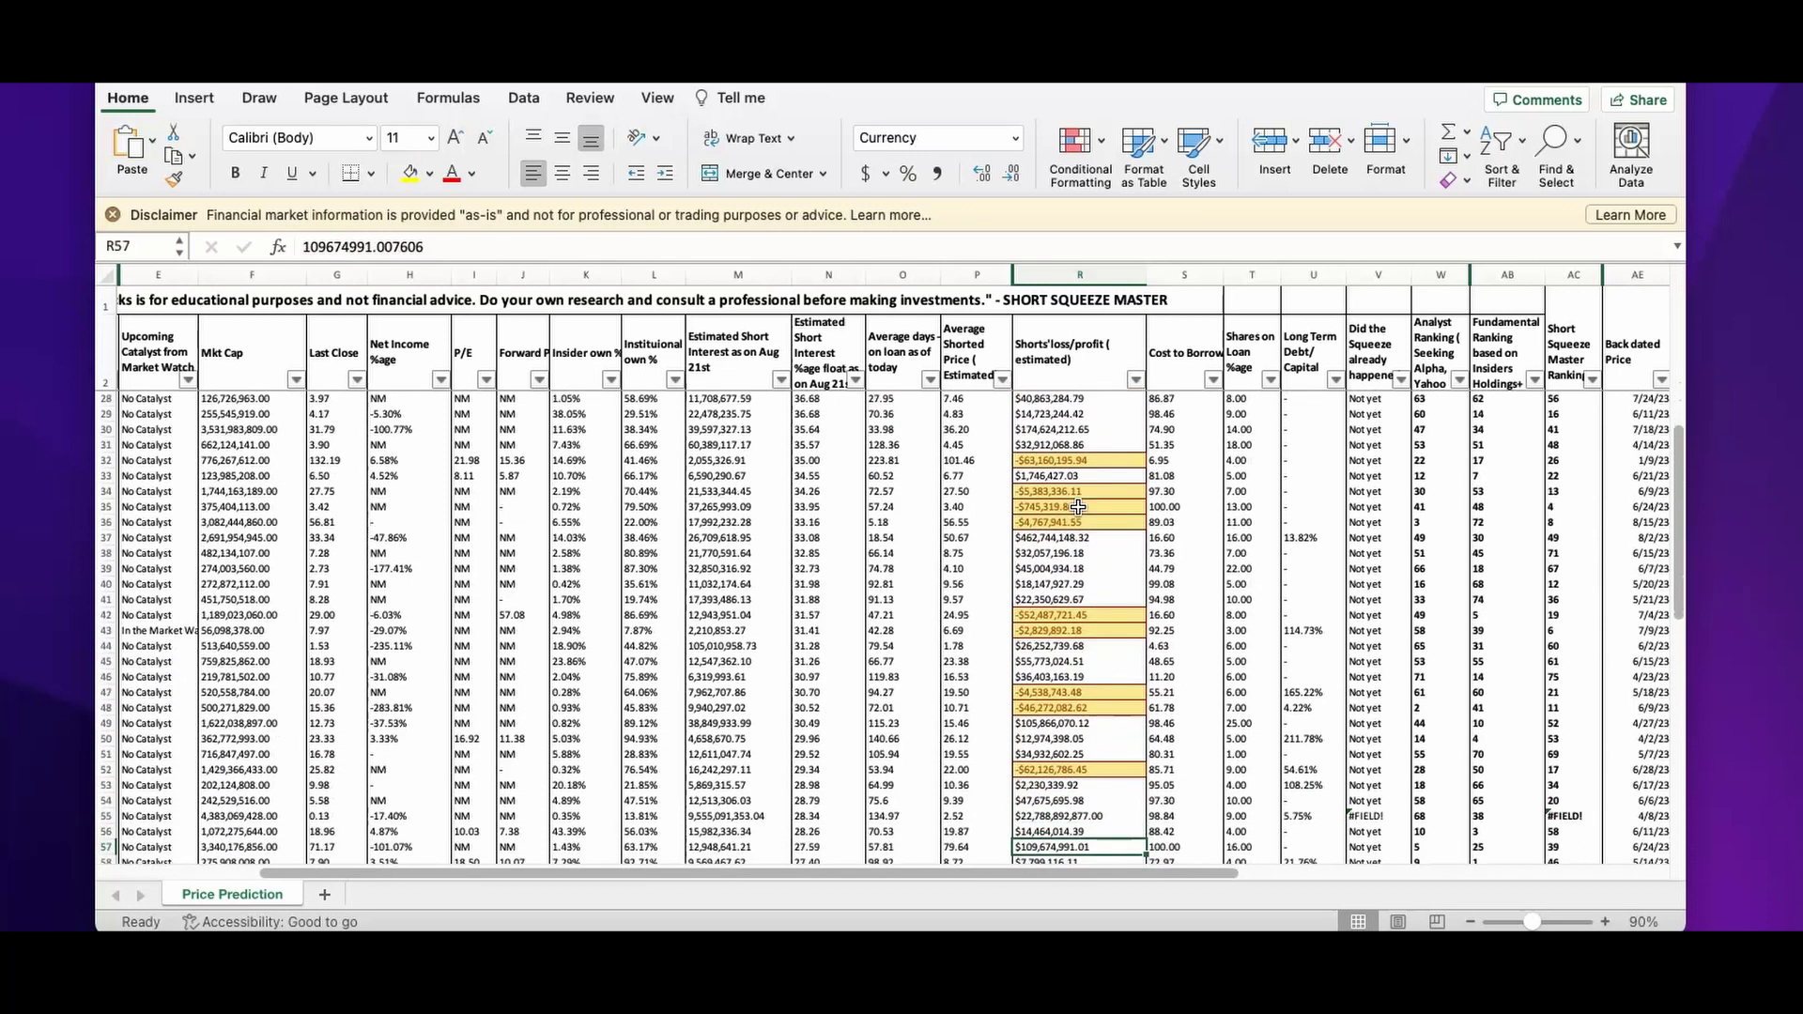
pyautogui.press('Down')
pyautogui.press('Down')
pyautogui.press('Down')
pyautogui.press('Down')
pyautogui.press('Down')
pyautogui.press('Down')
pyautogui.press('Down')
pyautogui.press('Down')
pyautogui.press('Down')
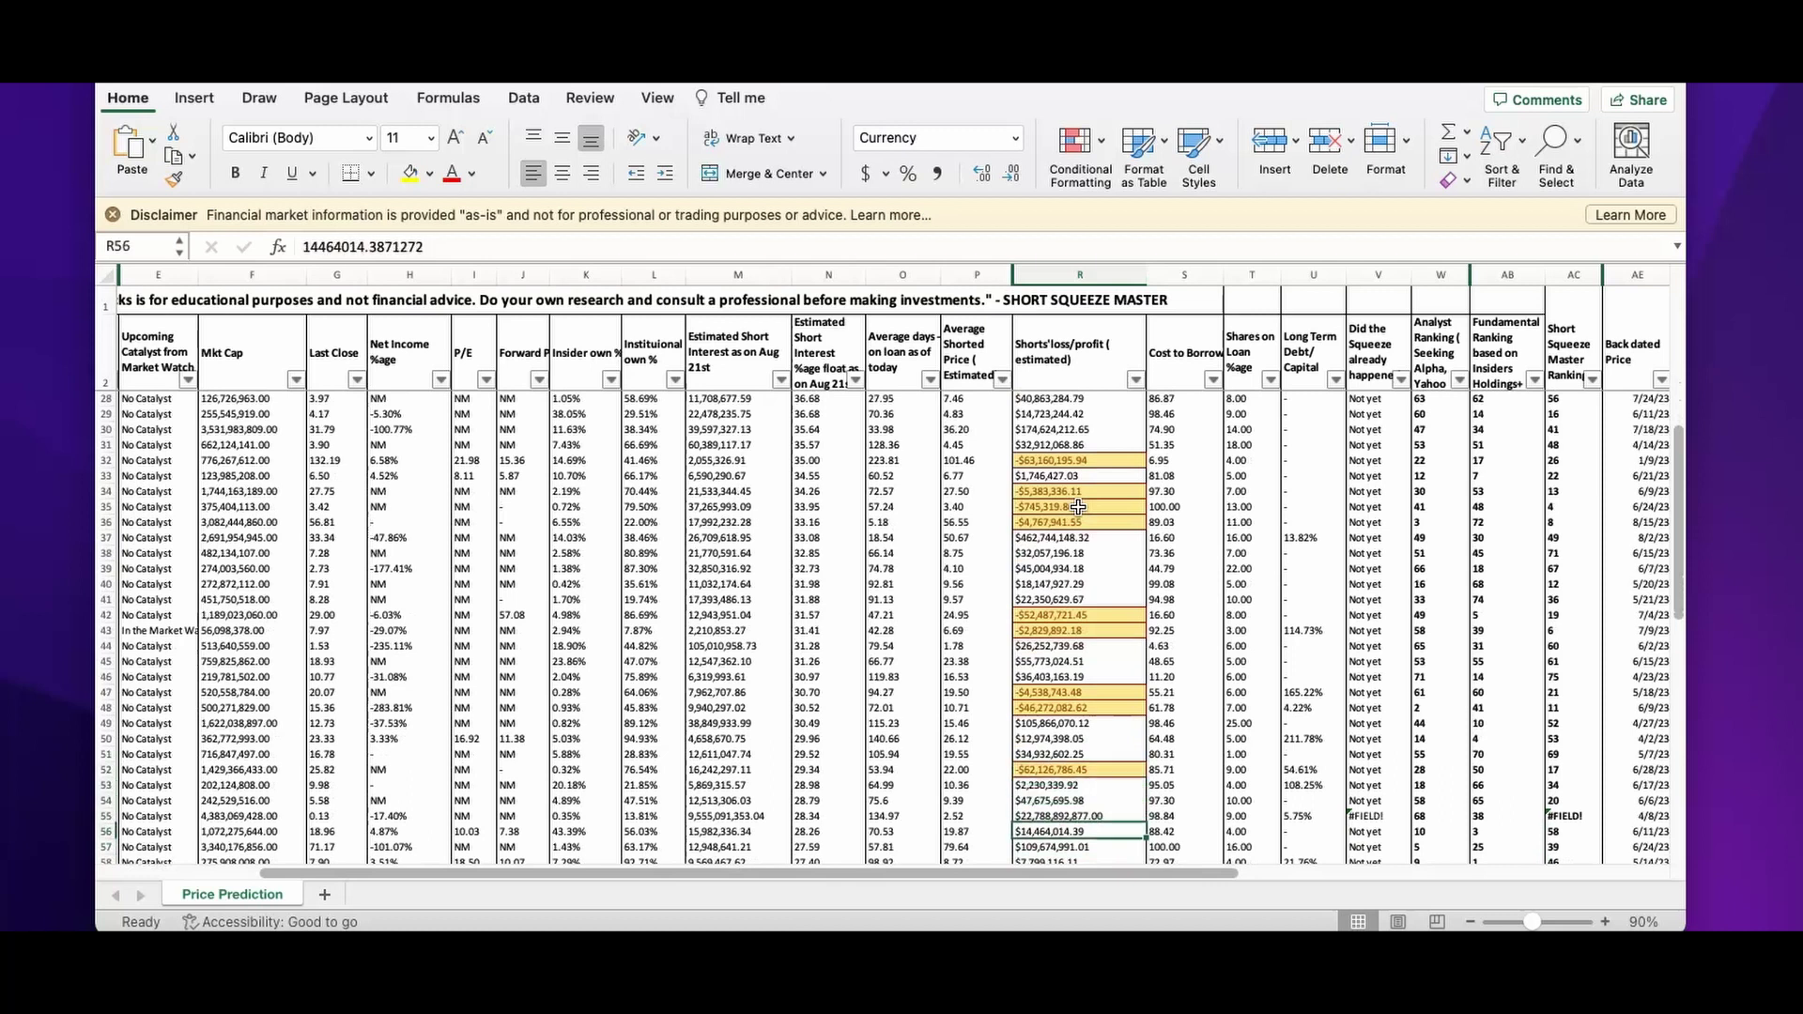
pyautogui.press('Down')
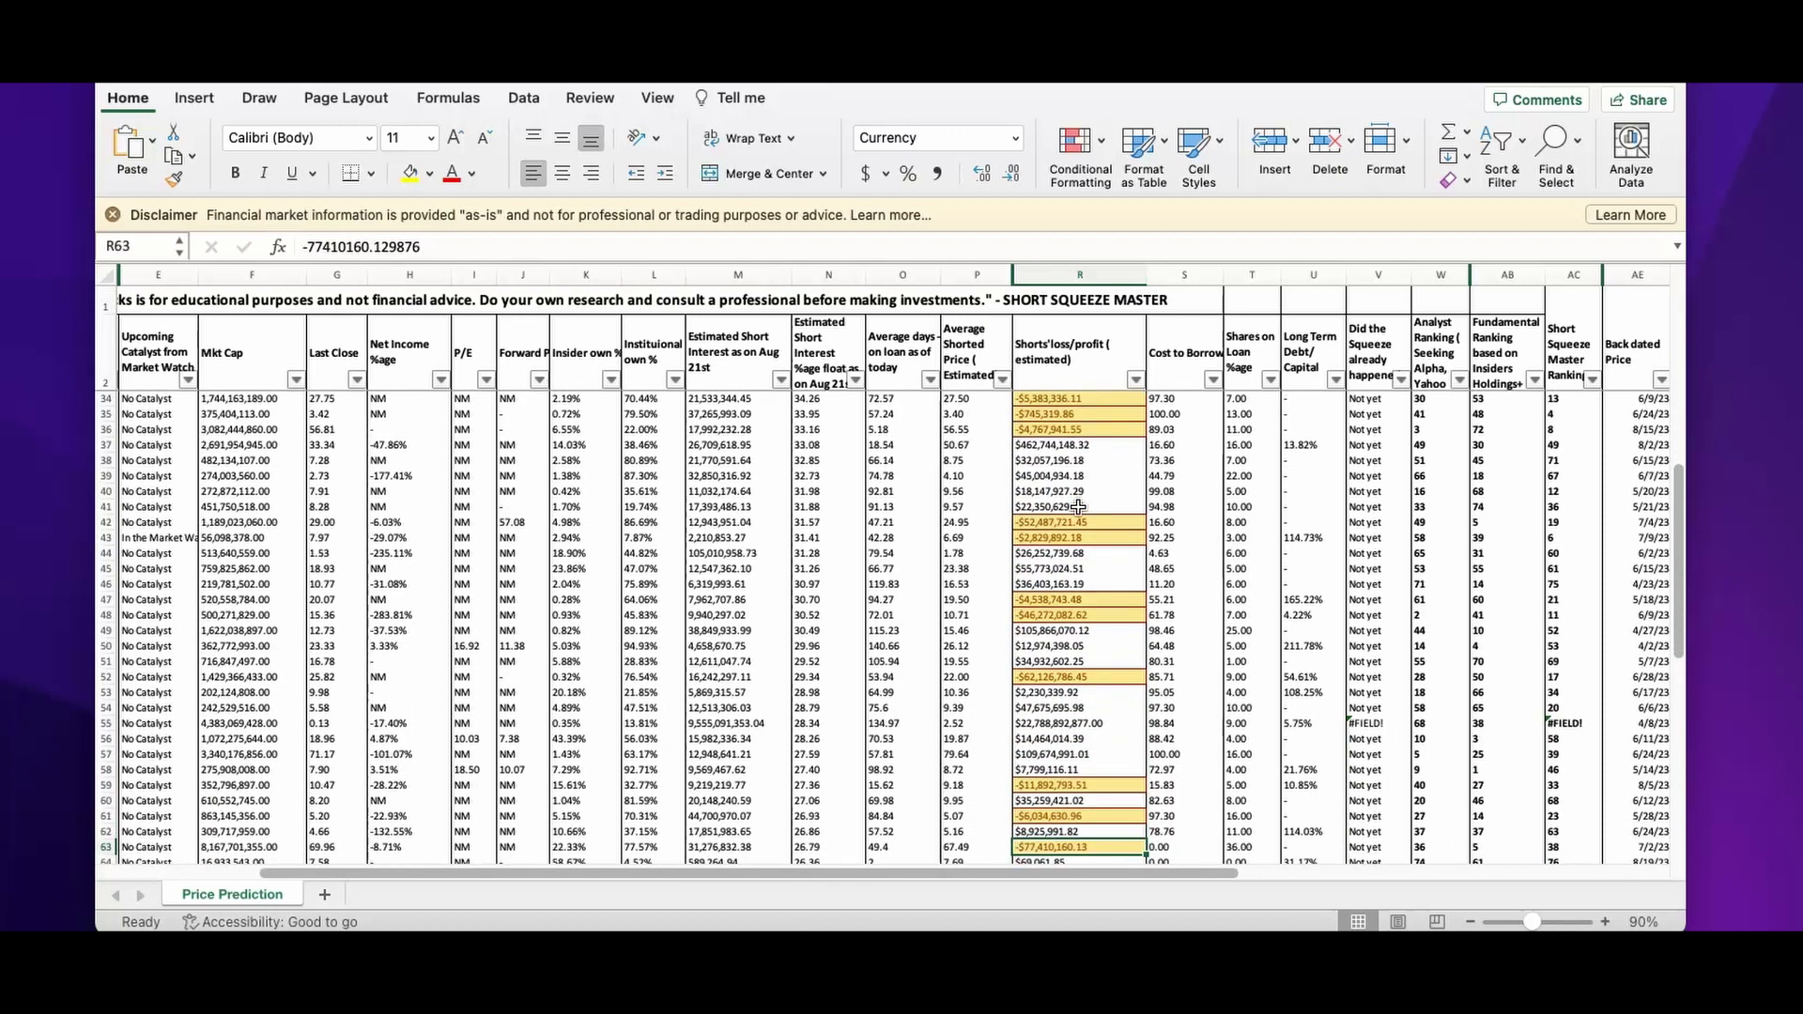
# - Select W row 63, check its average shorted price, and bring up the CVNA ticker lookup
pyautogui.click(106, 847)
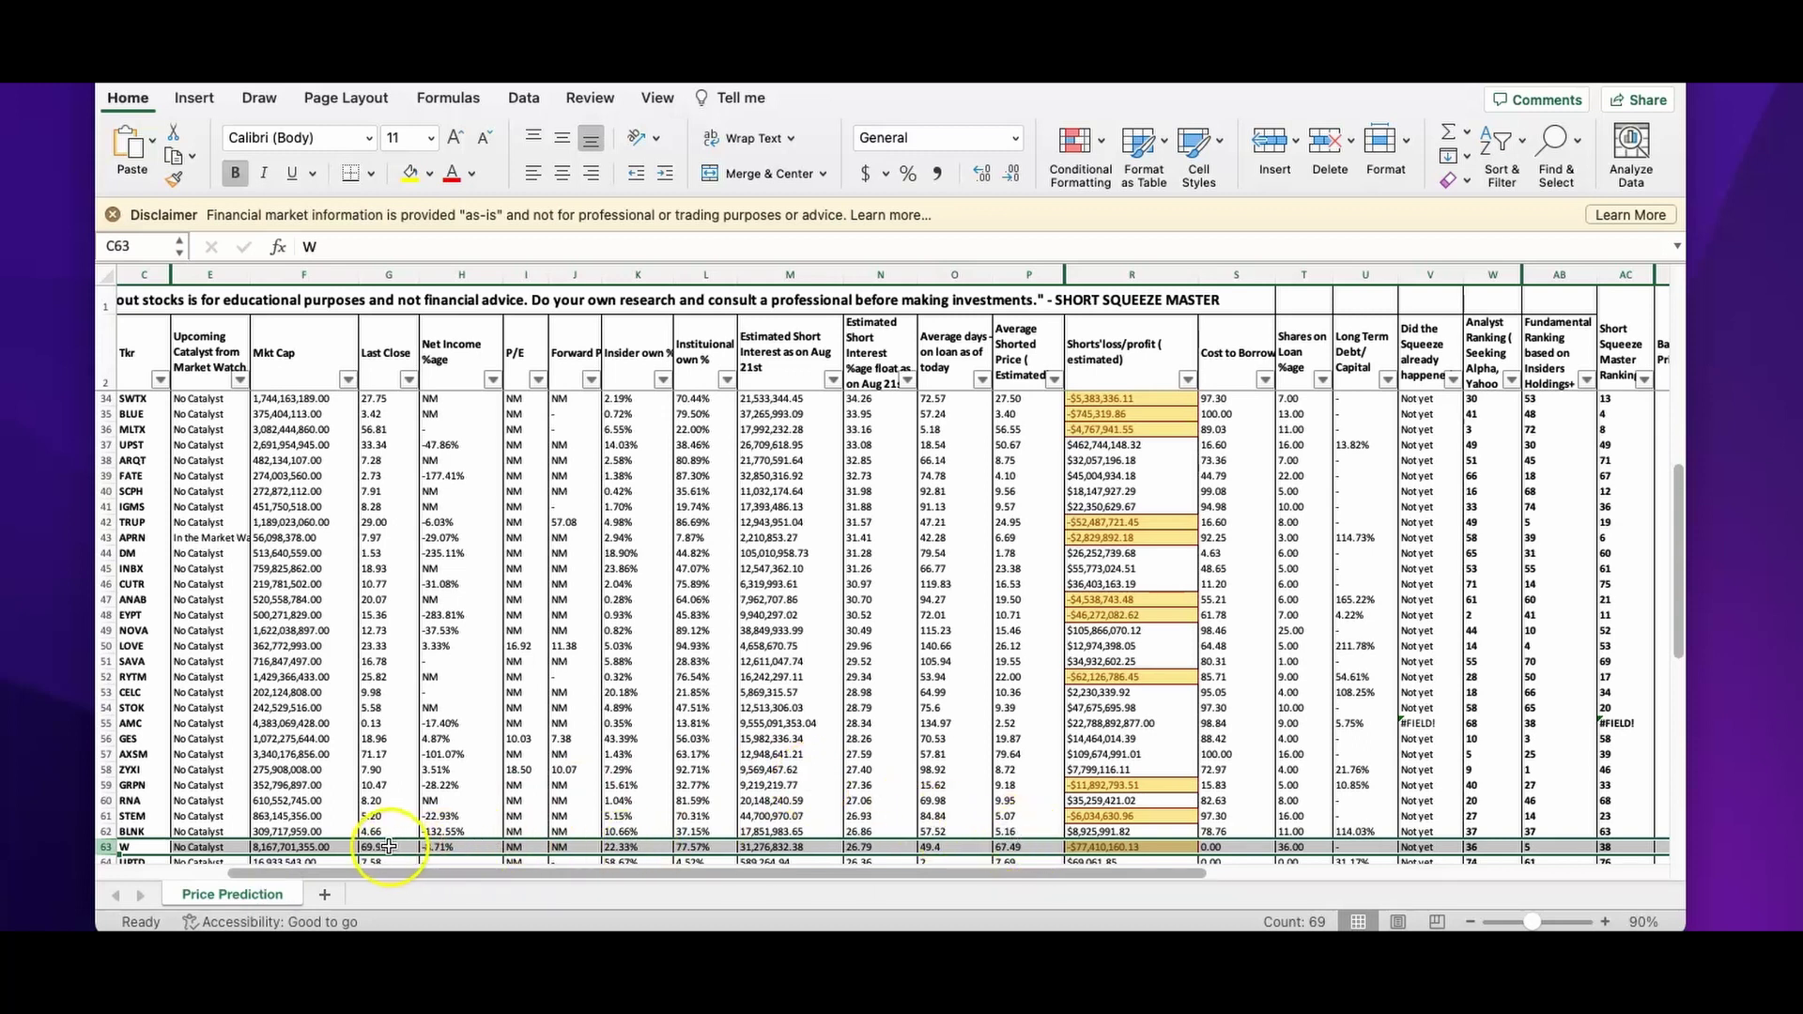
pyautogui.click(1030, 846)
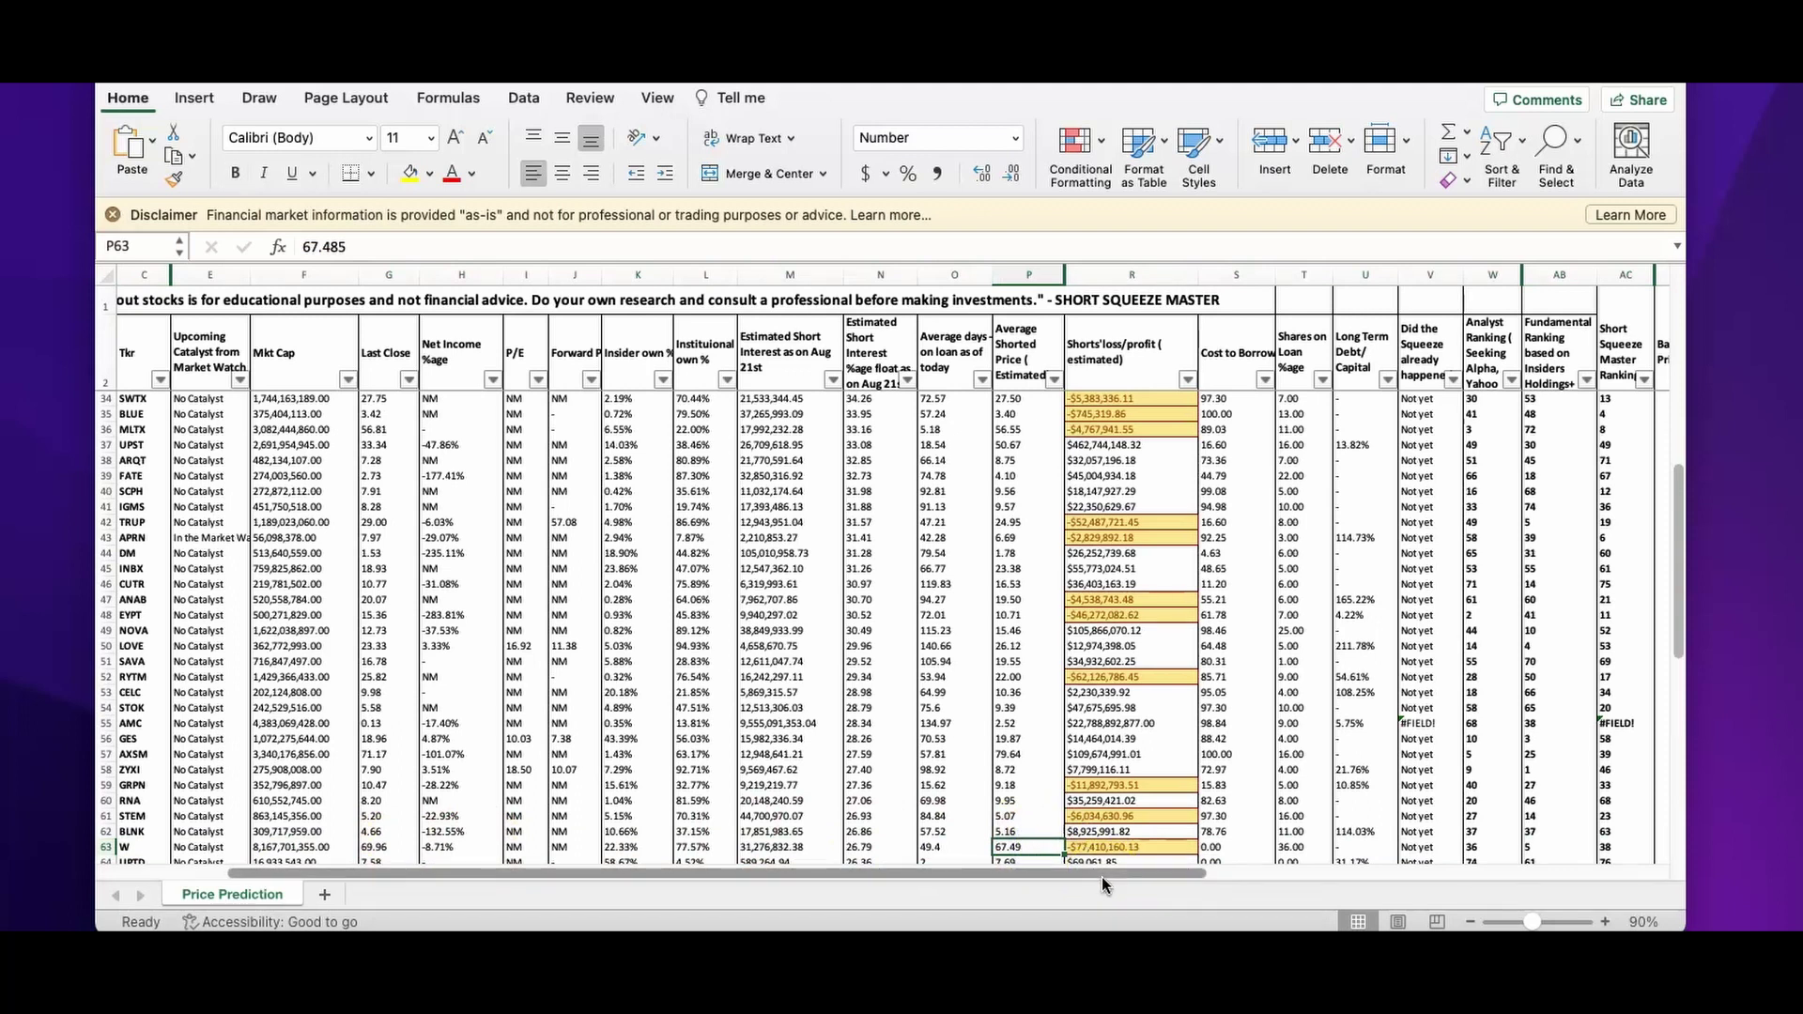
pyautogui.click(1058, 821)
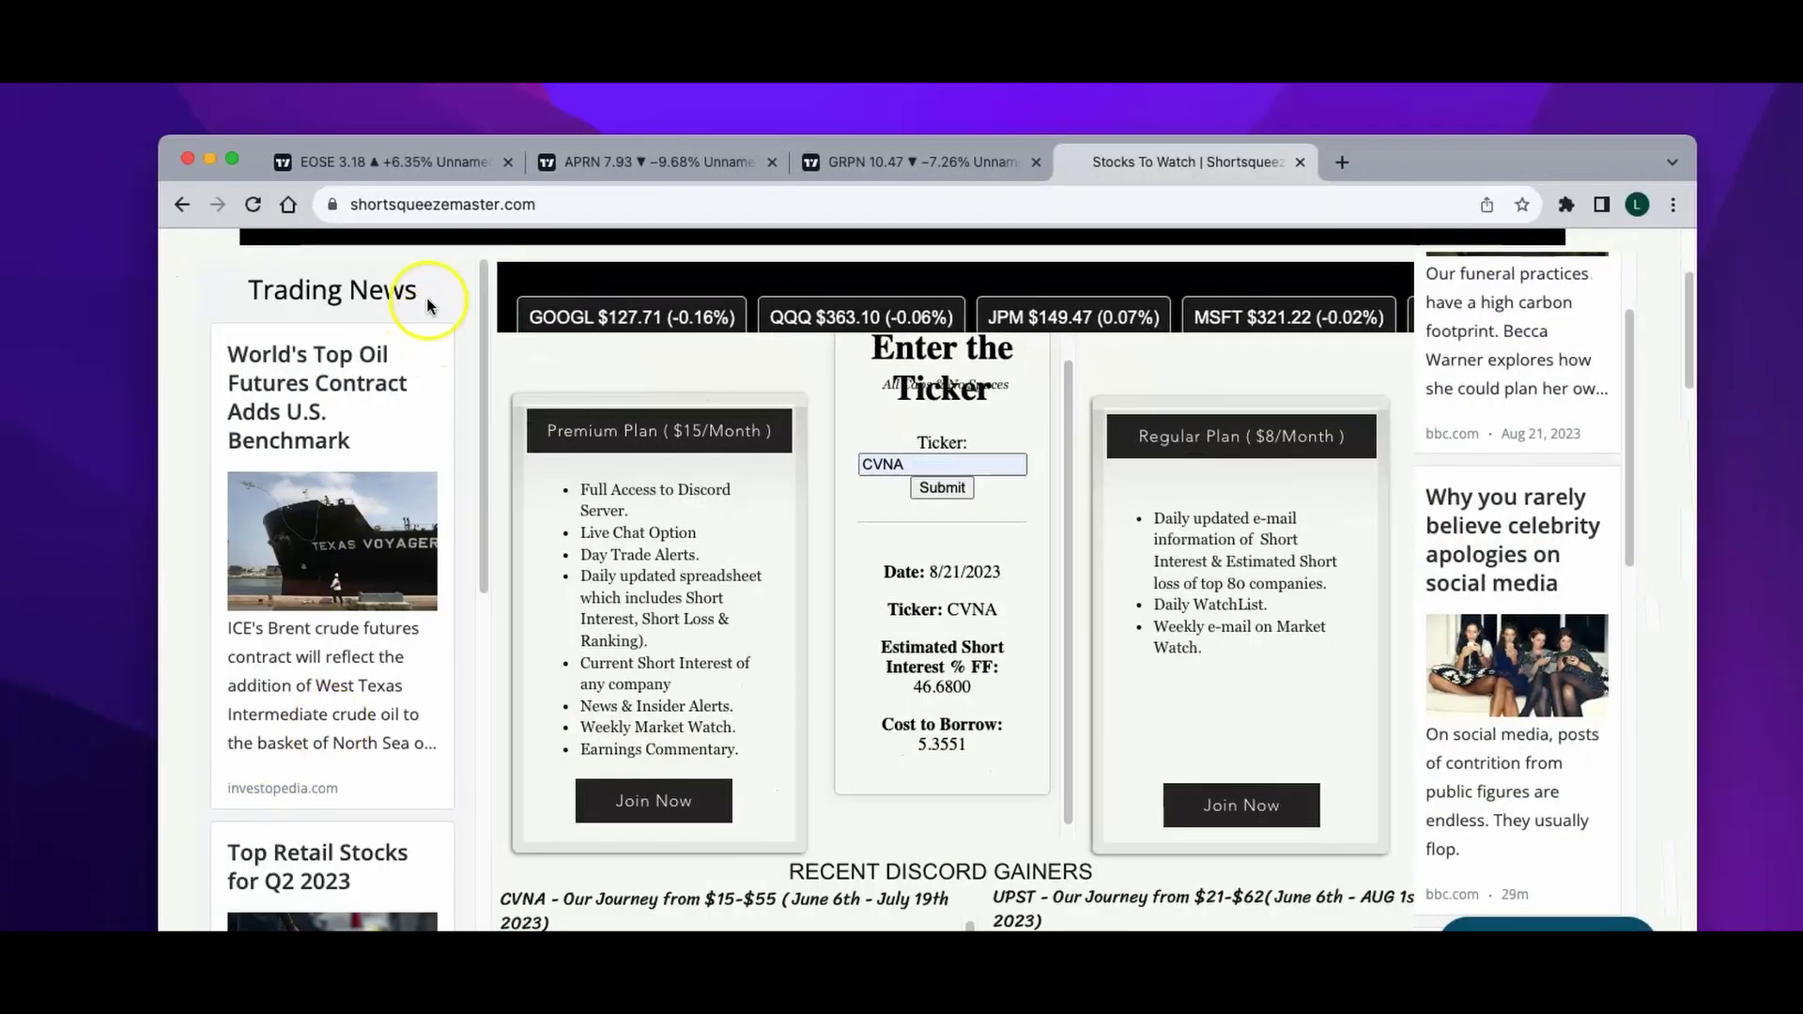
# - Switch to the EOSE chart, pan around the rally, and check the 7-day moving average
pyautogui.press('super+1')
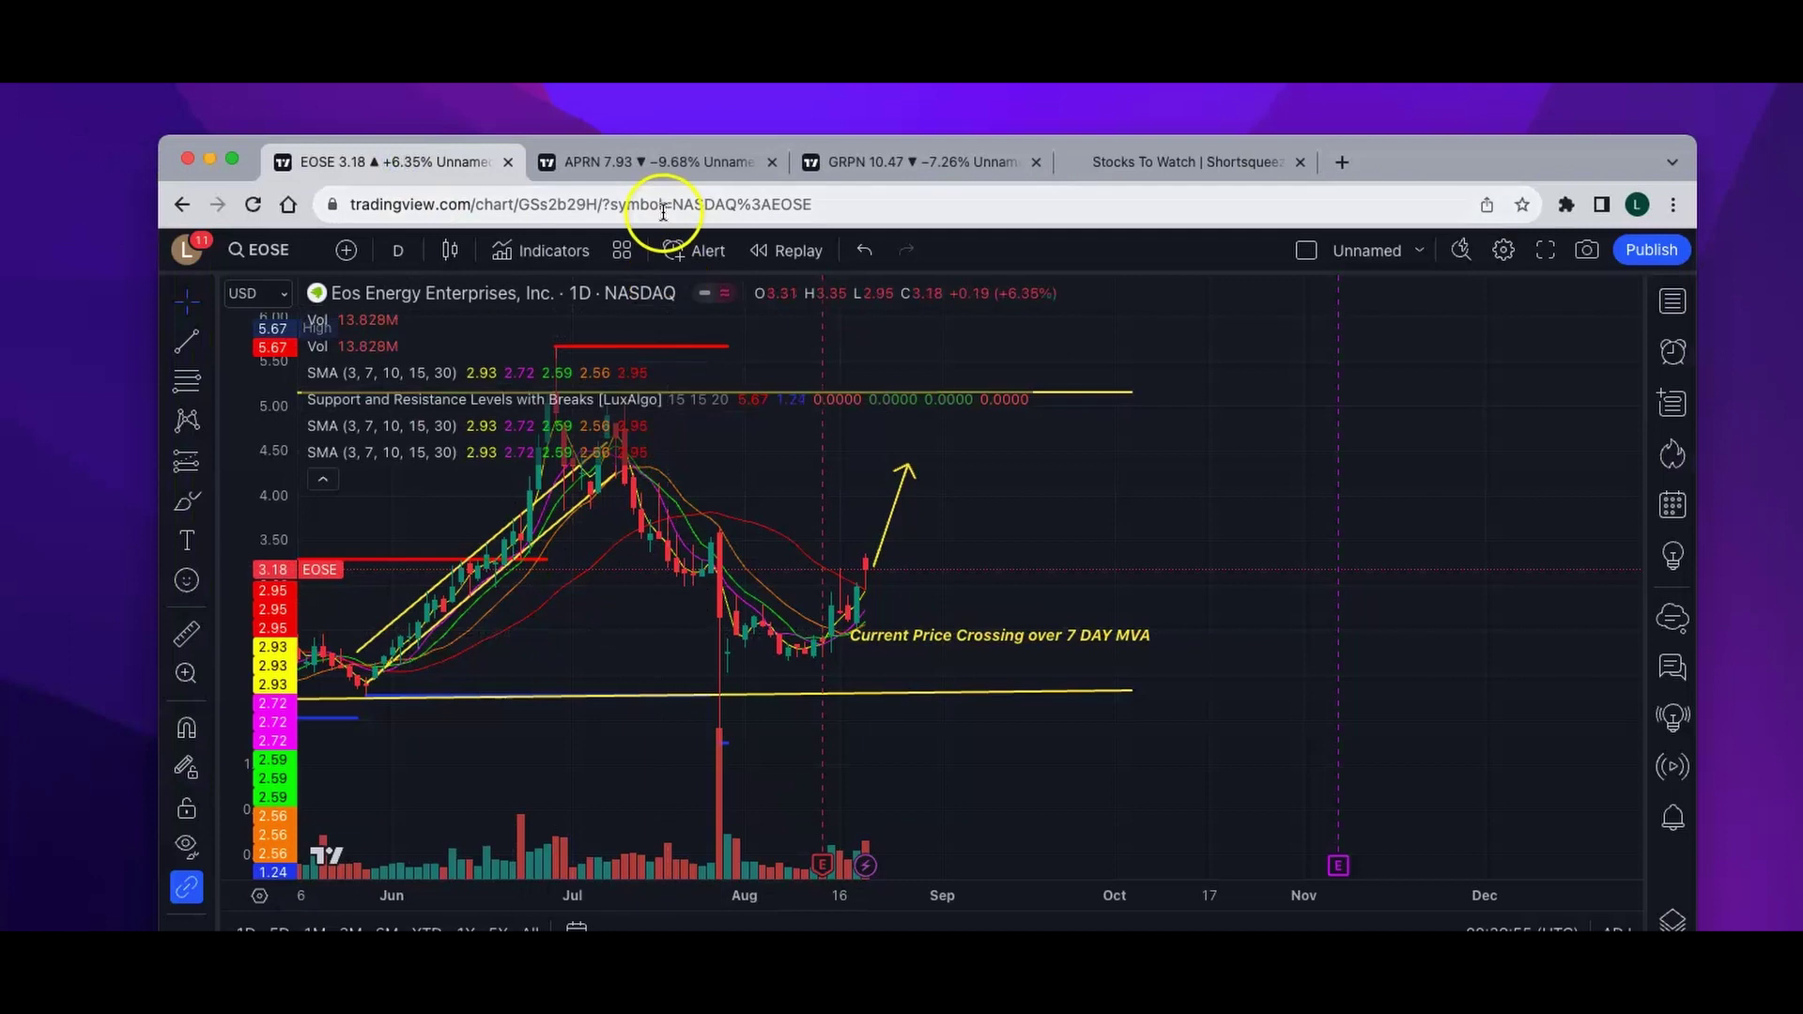
pyautogui.moveTo(783, 457)
pyautogui.mouseDown()
pyautogui.moveTo(786, 475)
pyautogui.moveTo(638, 444)
pyautogui.moveTo(489, 461)
pyautogui.mouseUp()
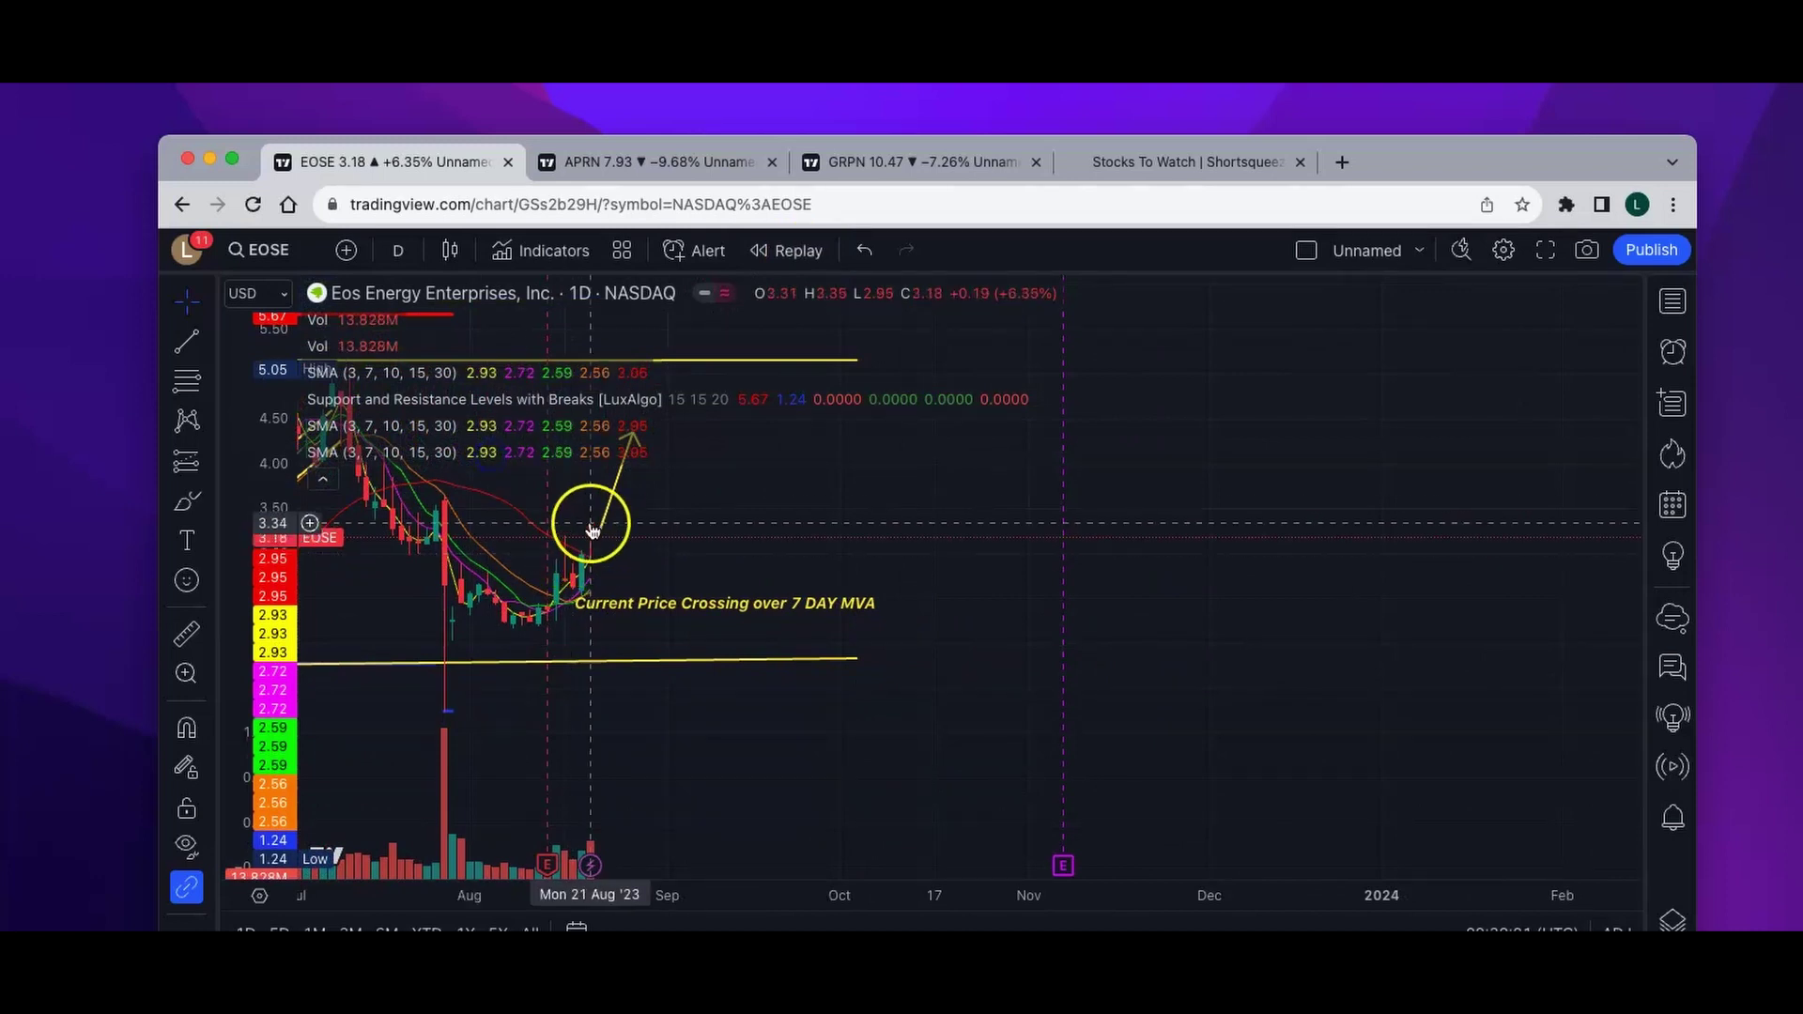
pyautogui.moveTo(780, 492); pyautogui.dragTo(854, 578)
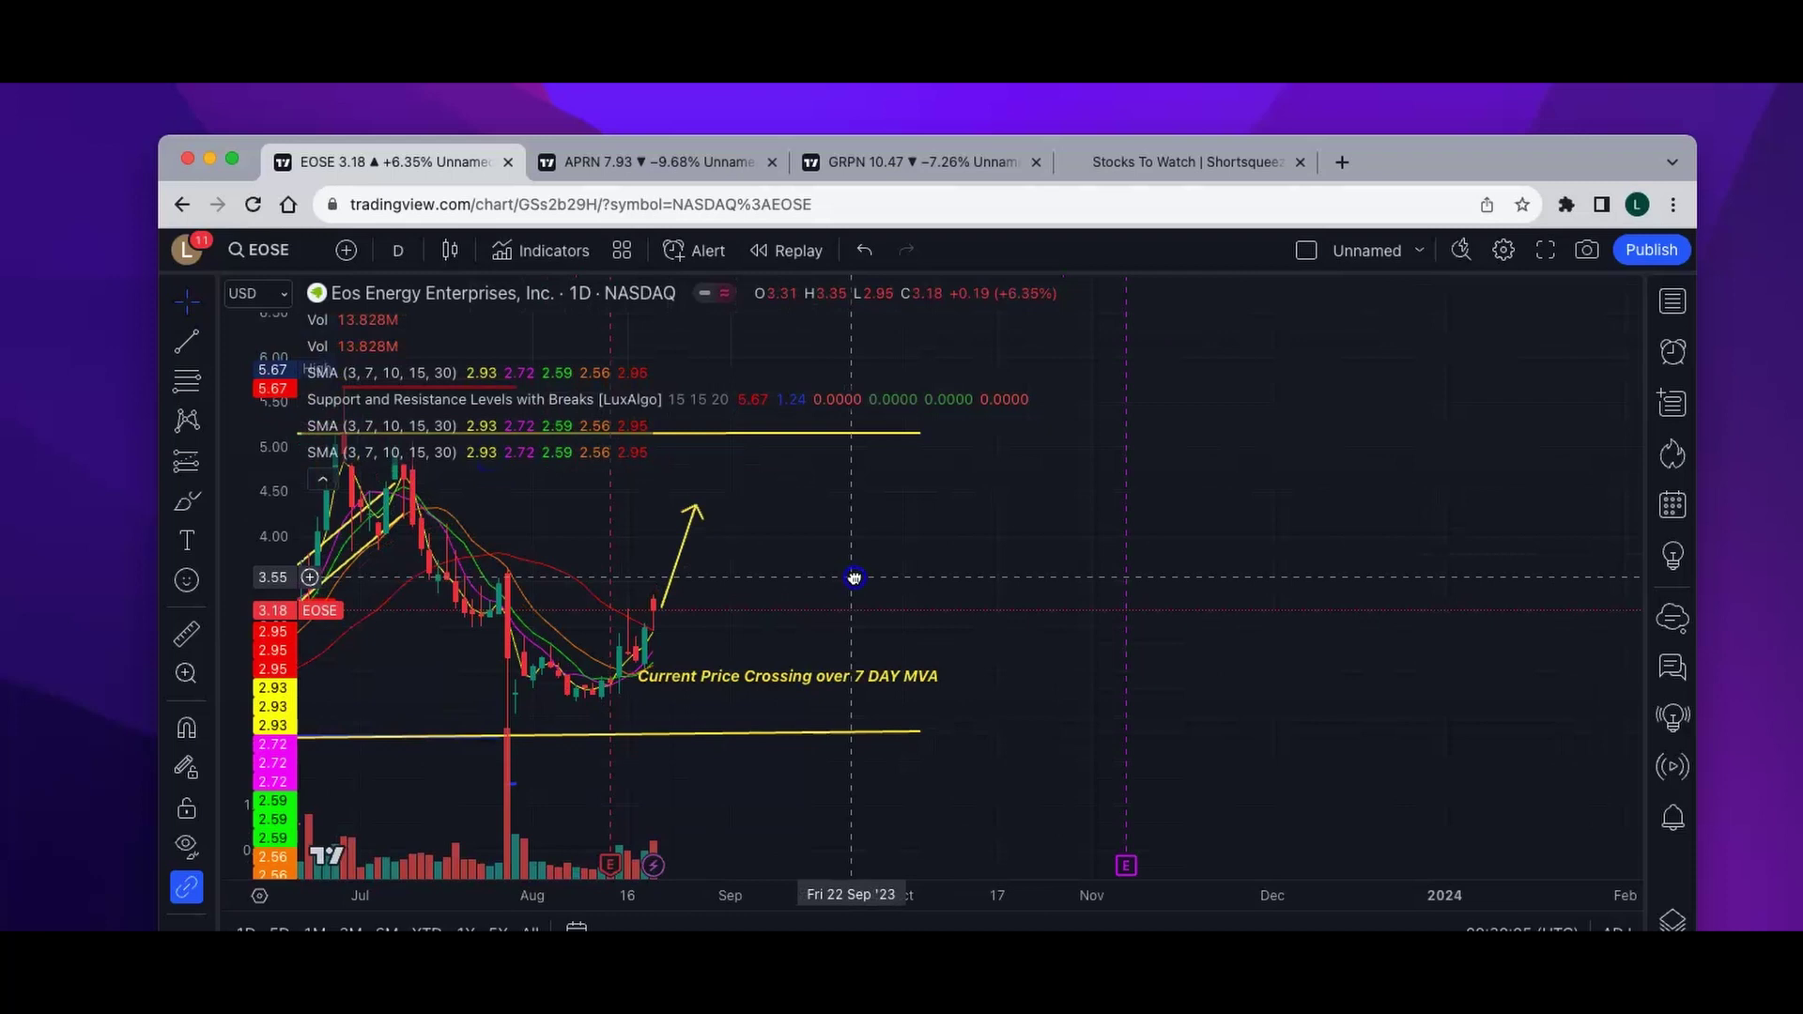
pyautogui.moveTo(854, 578); pyautogui.dragTo(866, 485)
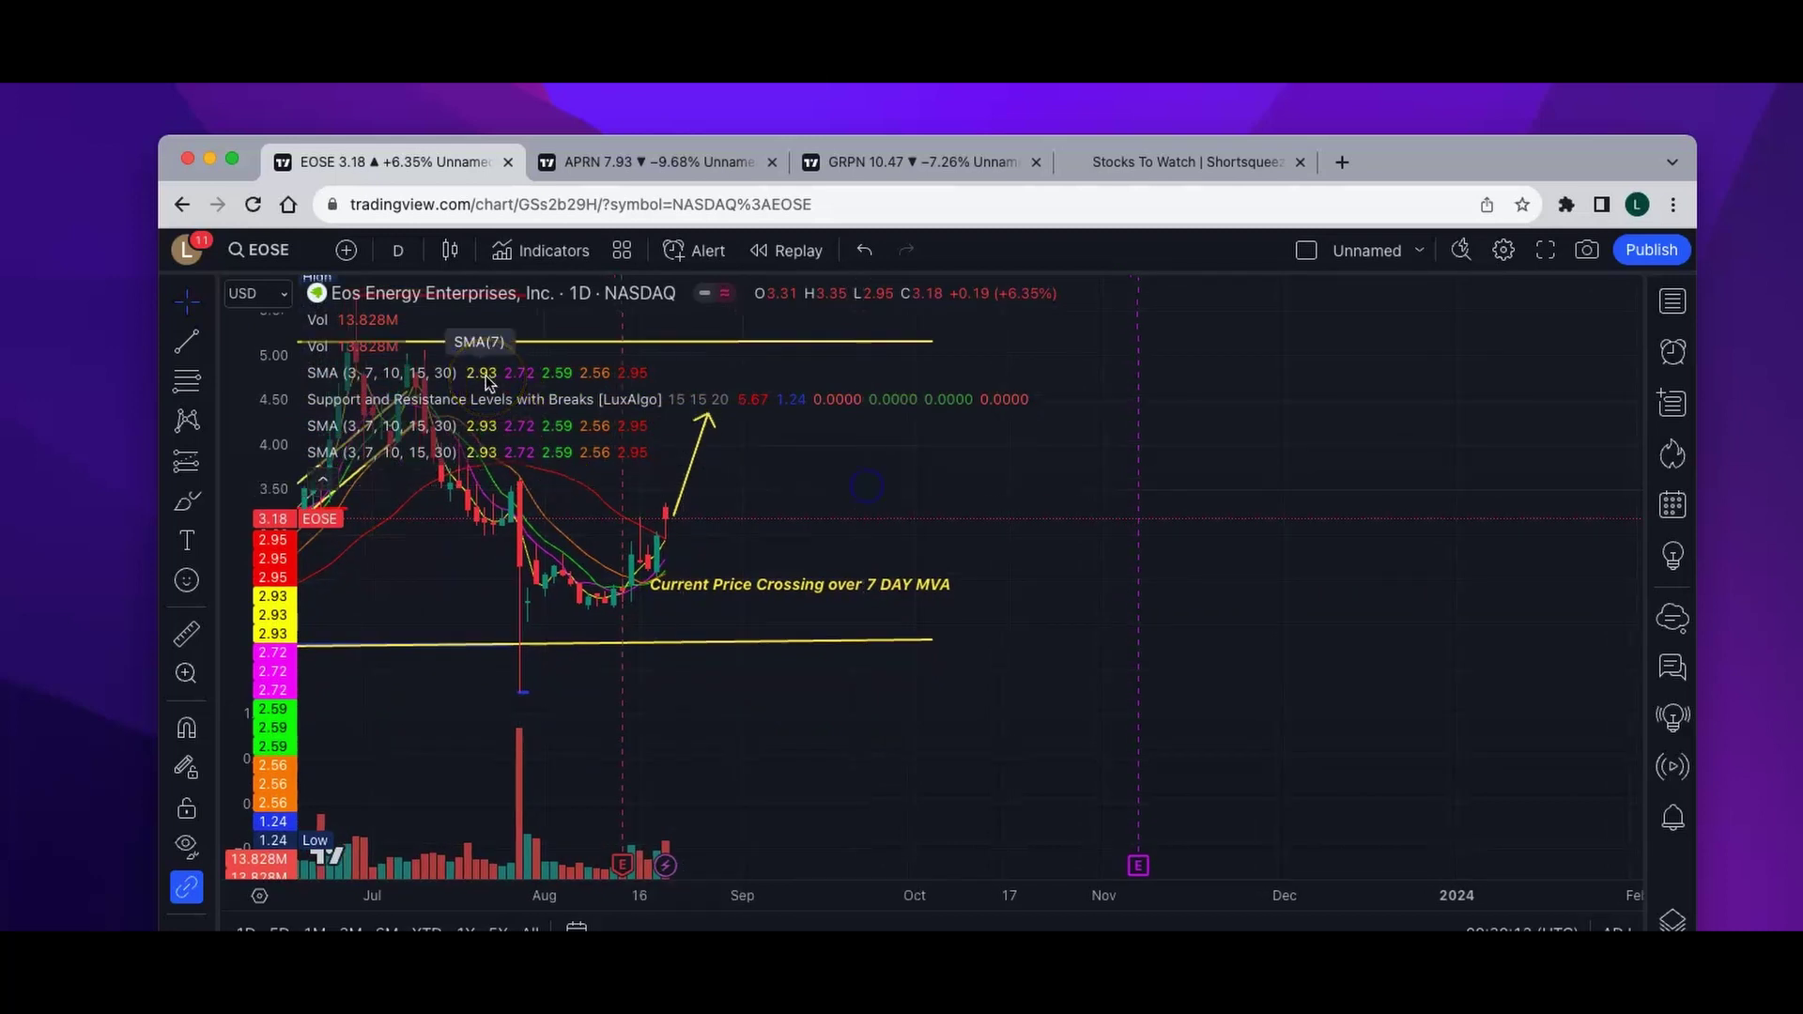
pyautogui.click(511, 379)
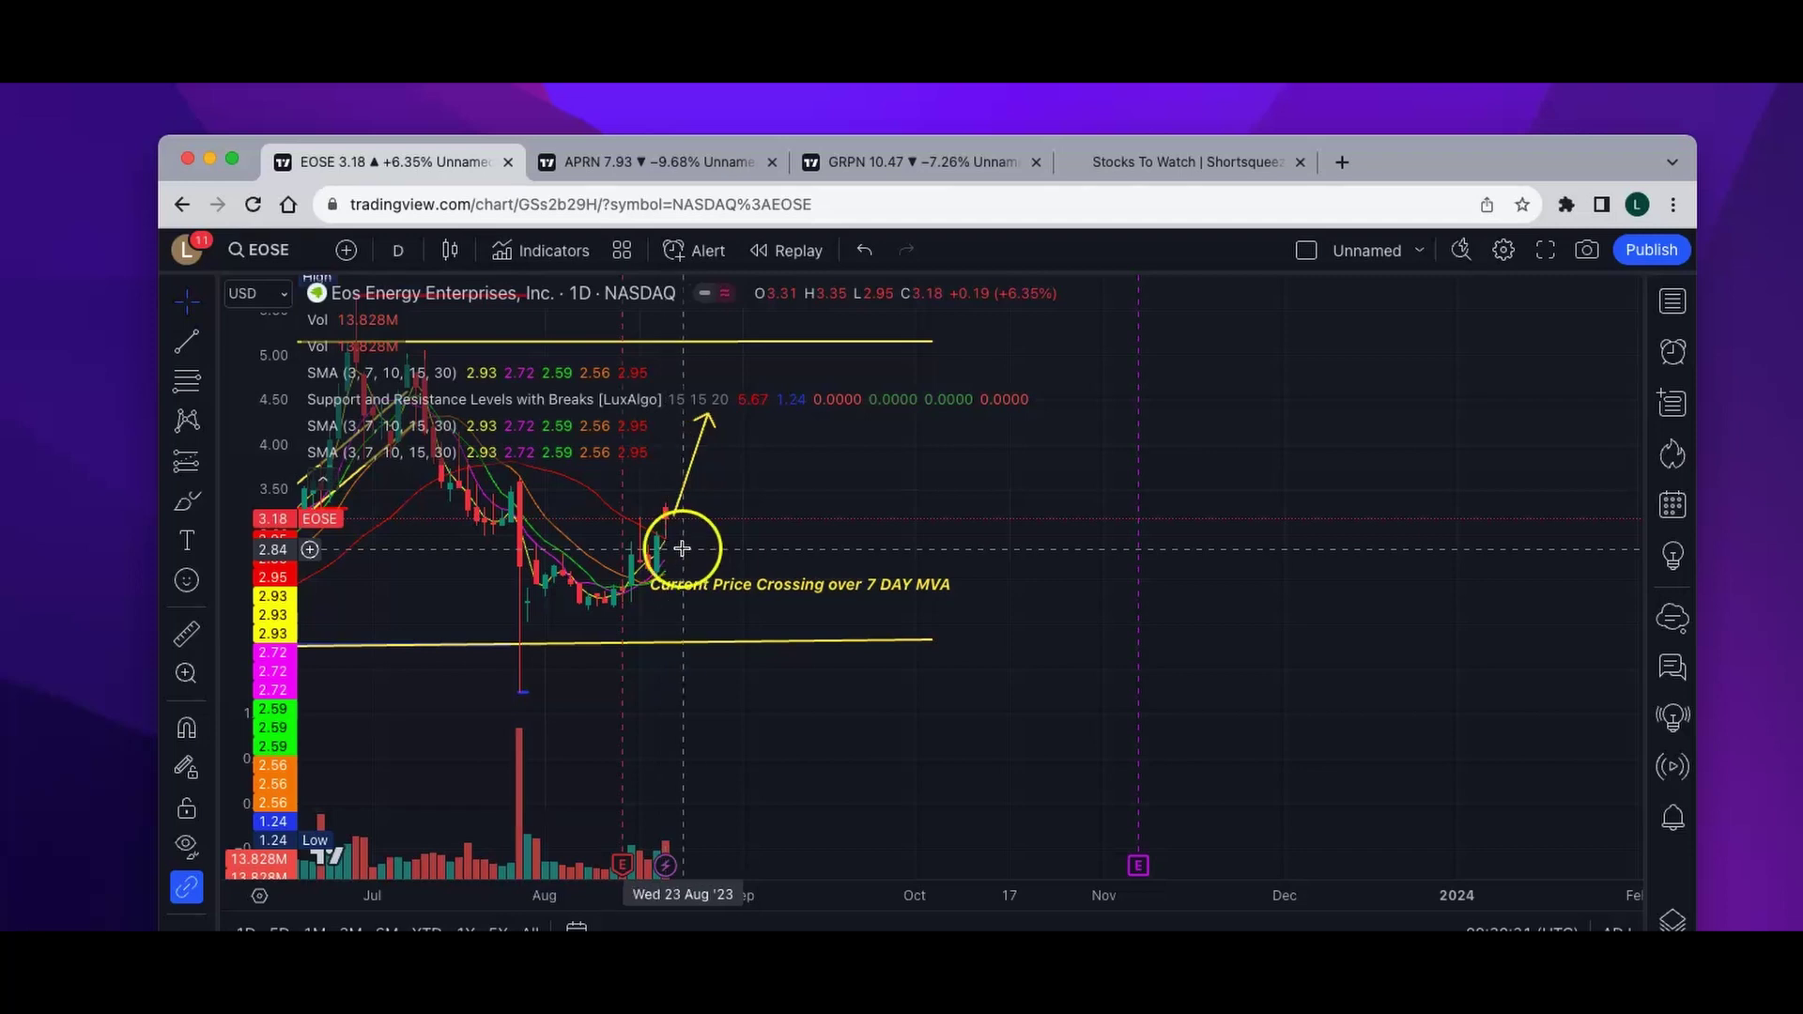
# - Pan the EOSE chart to bring May prices and recent price action into view
pyautogui.moveTo(827, 479); pyautogui.dragTo(1198, 568)
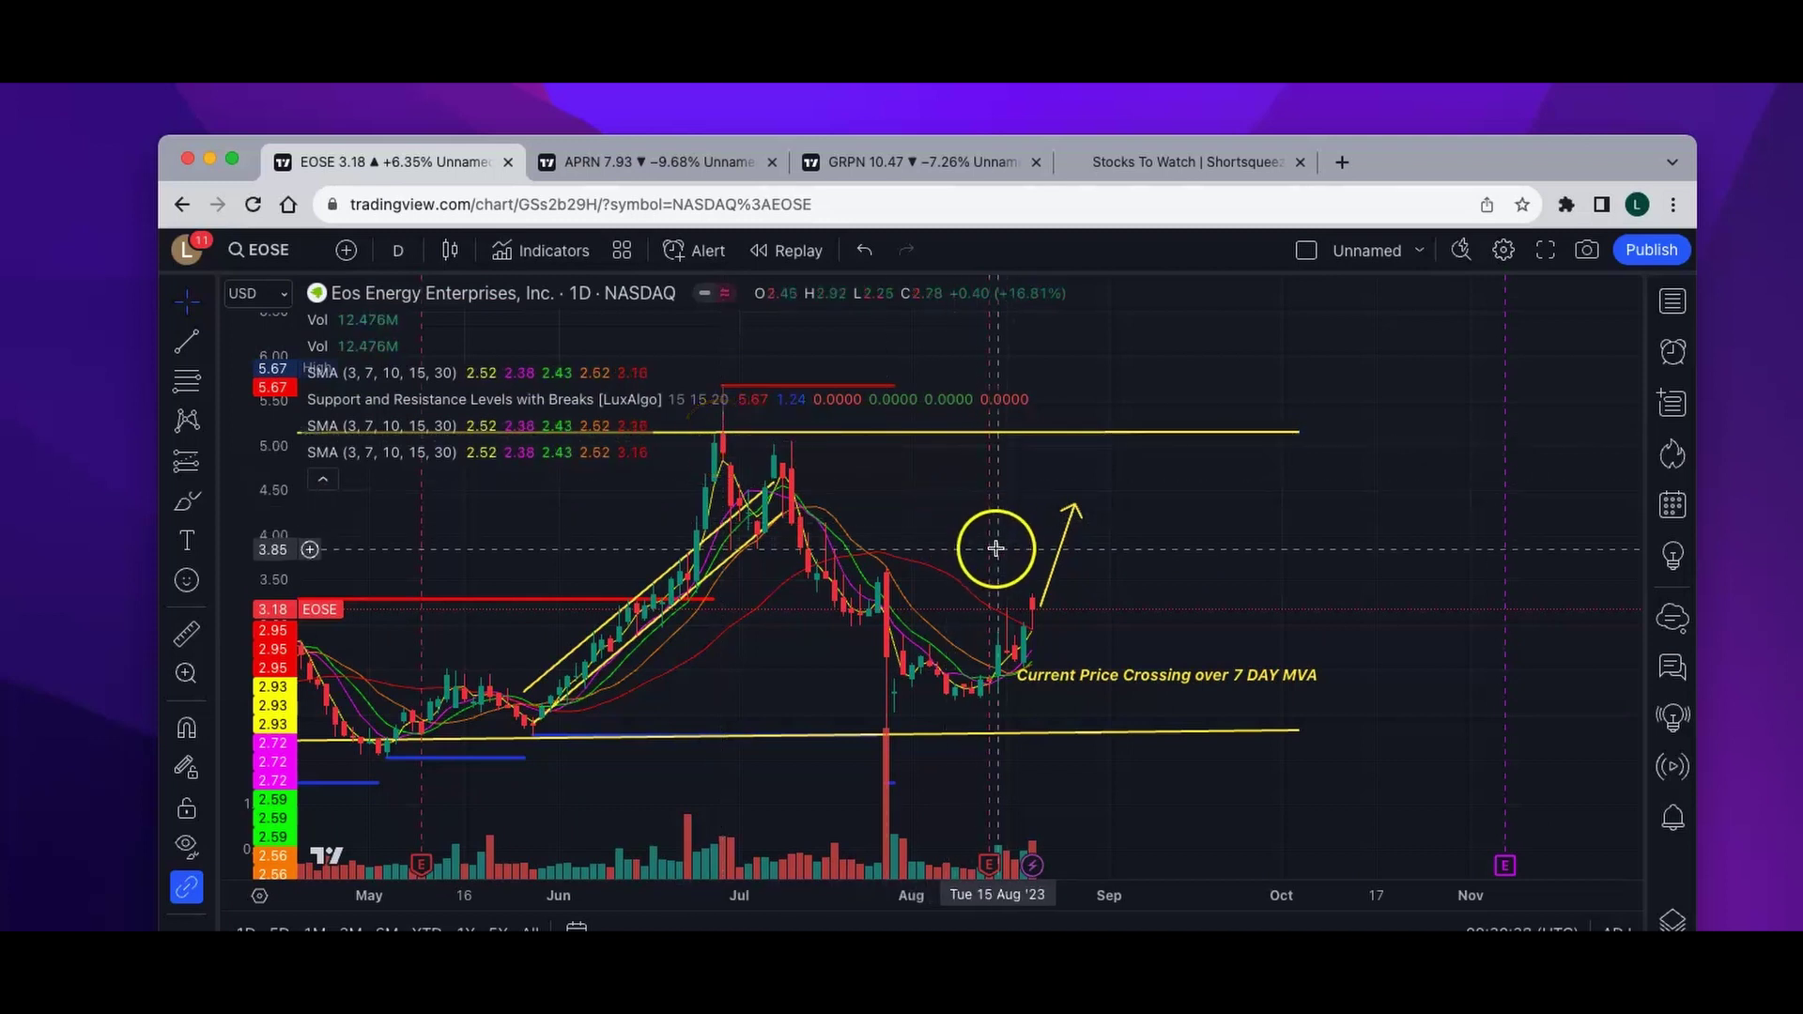
pyautogui.moveTo(994, 543); pyautogui.dragTo(1006, 487)
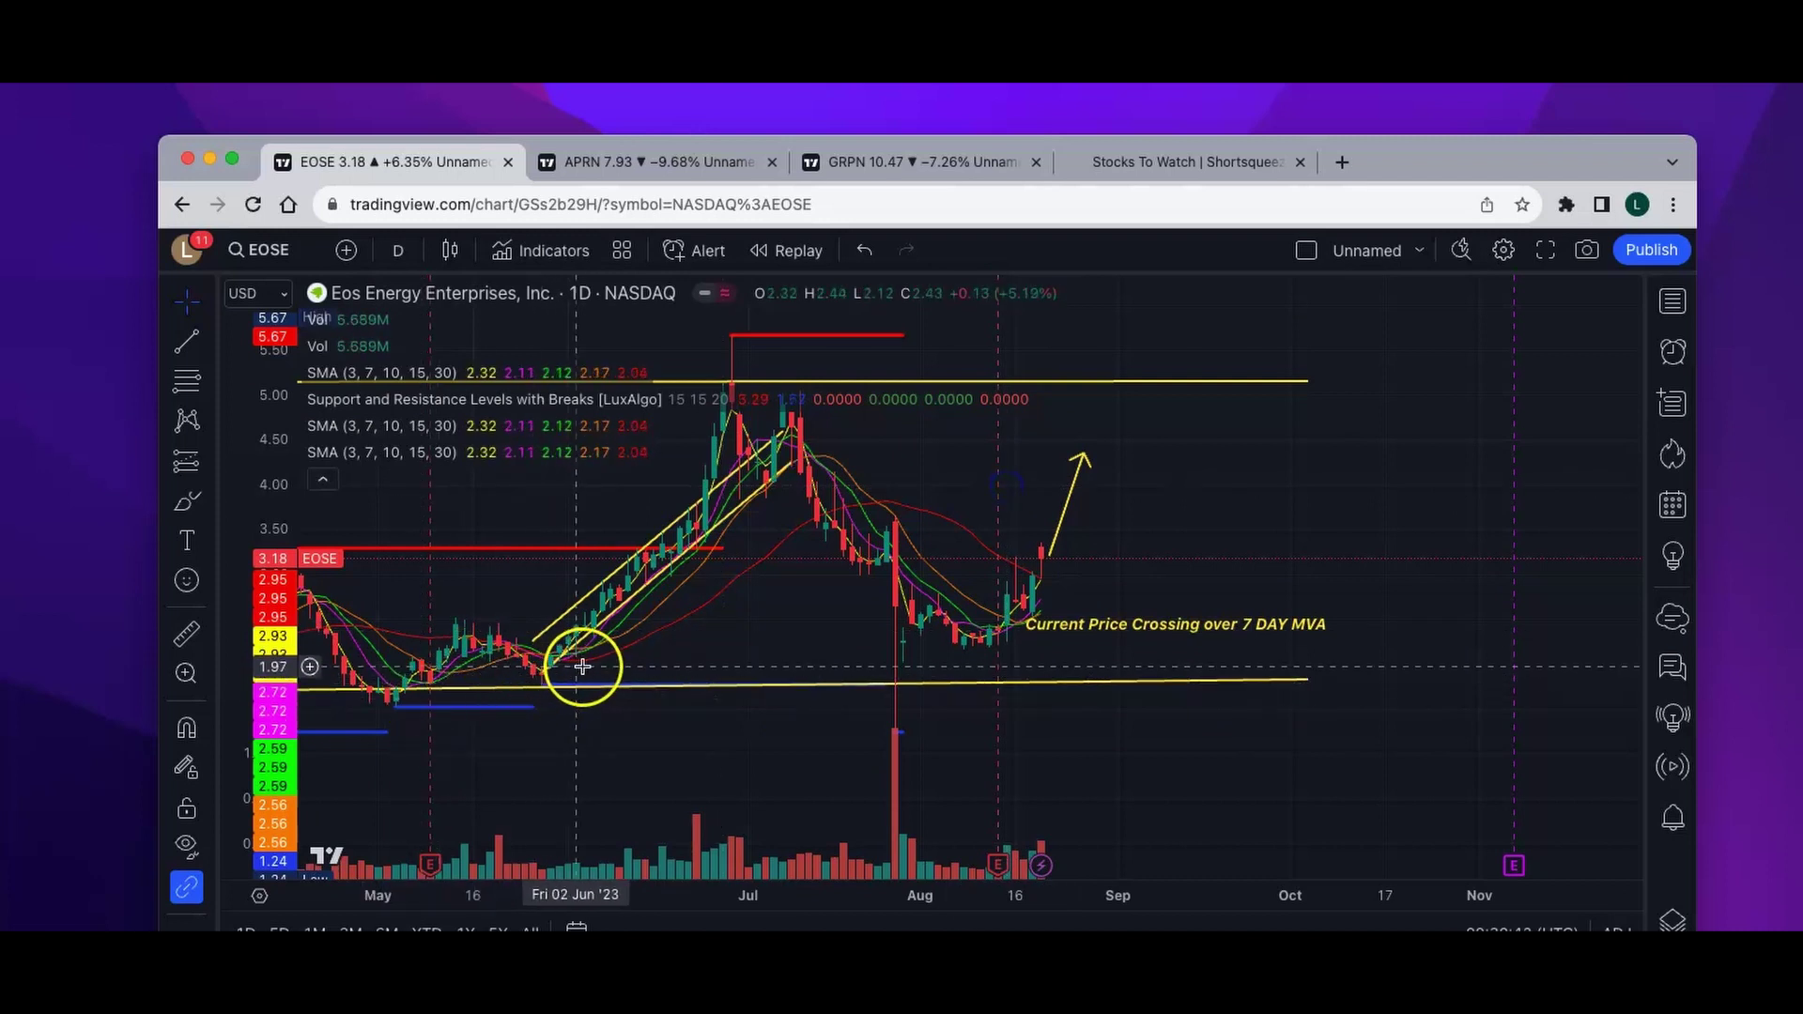
pyautogui.moveTo(853, 644); pyautogui.dragTo(698, 743)
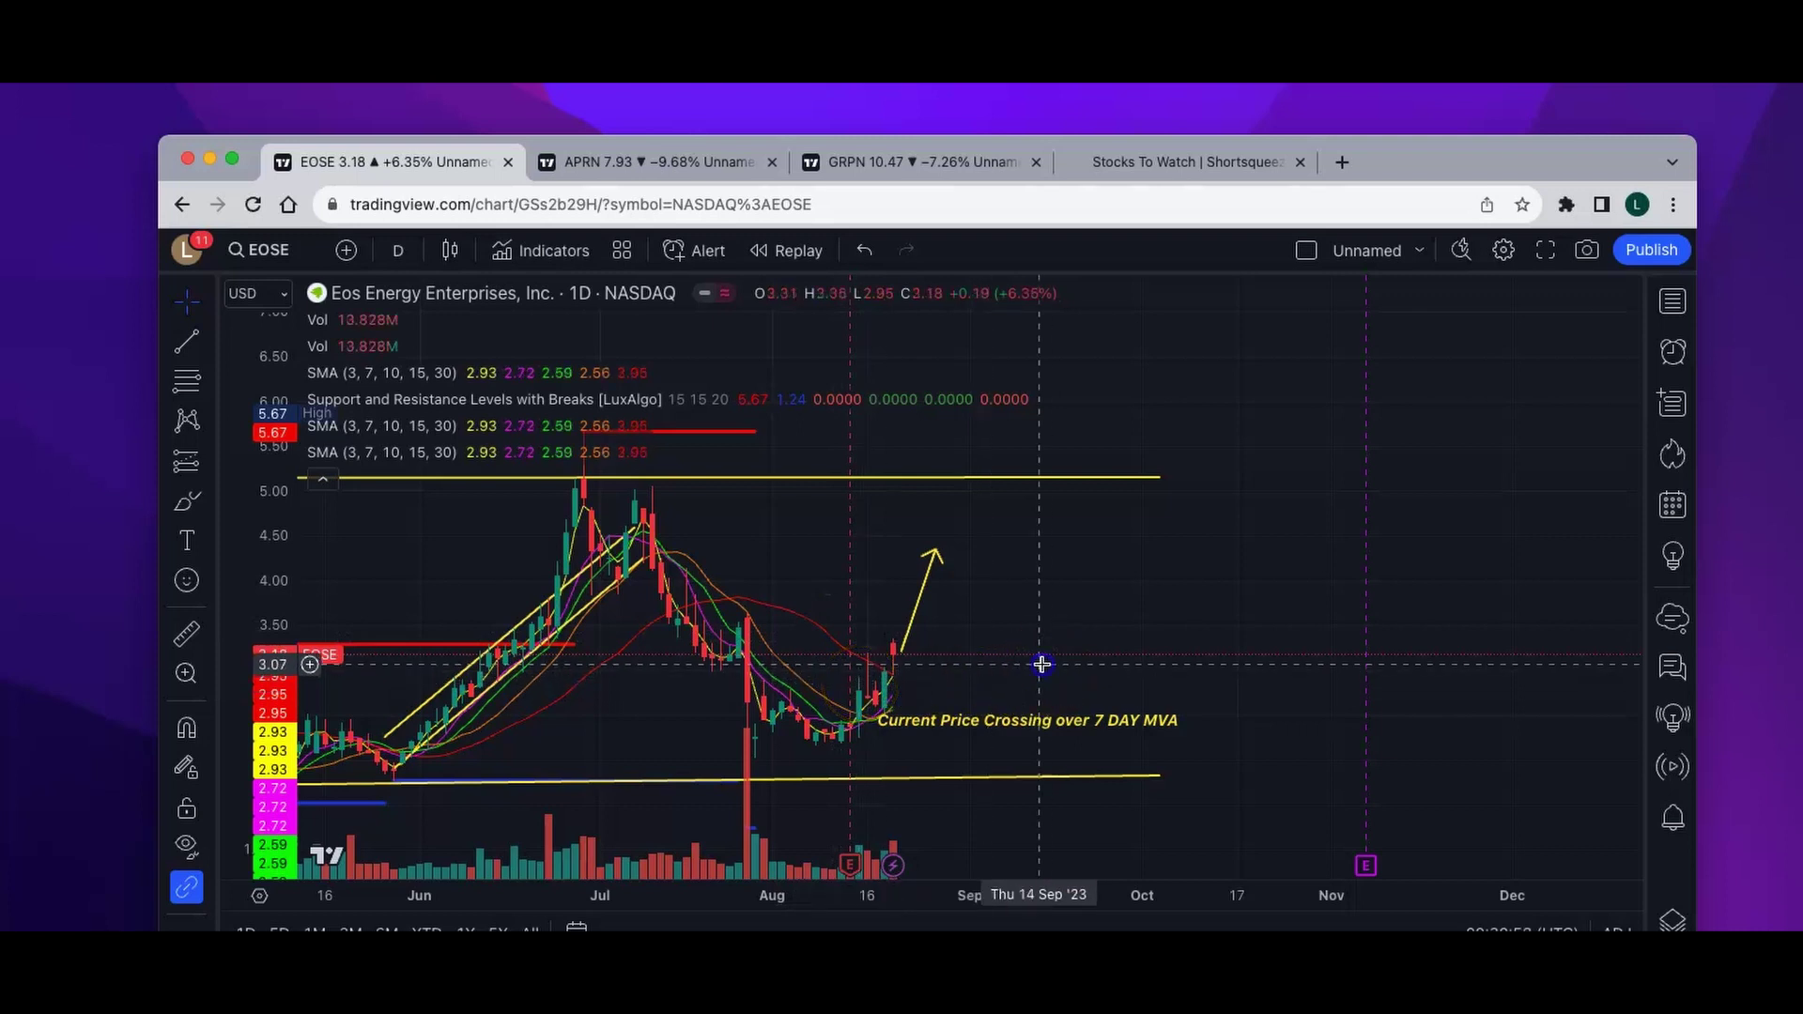
pyautogui.moveTo(1042, 664); pyautogui.dragTo(842, 620)
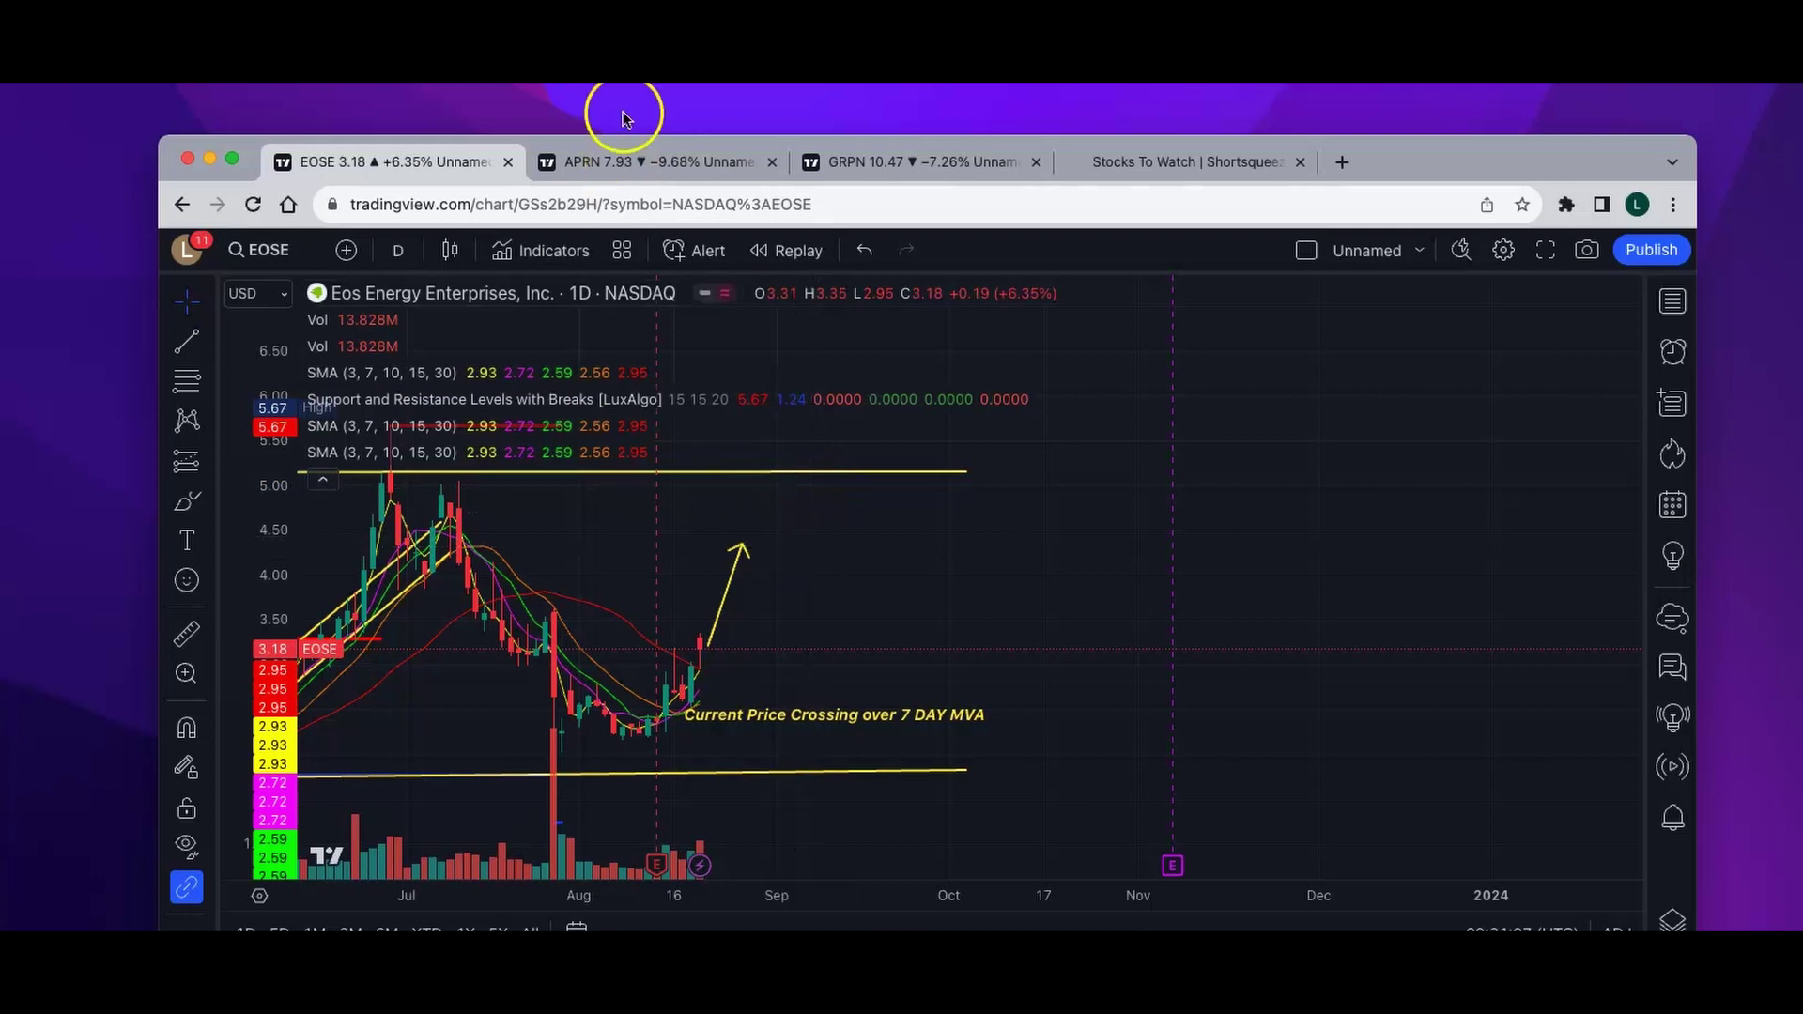
# - Switch to the APRN chart and pan it to show the June spike
pyautogui.click(606, 168)
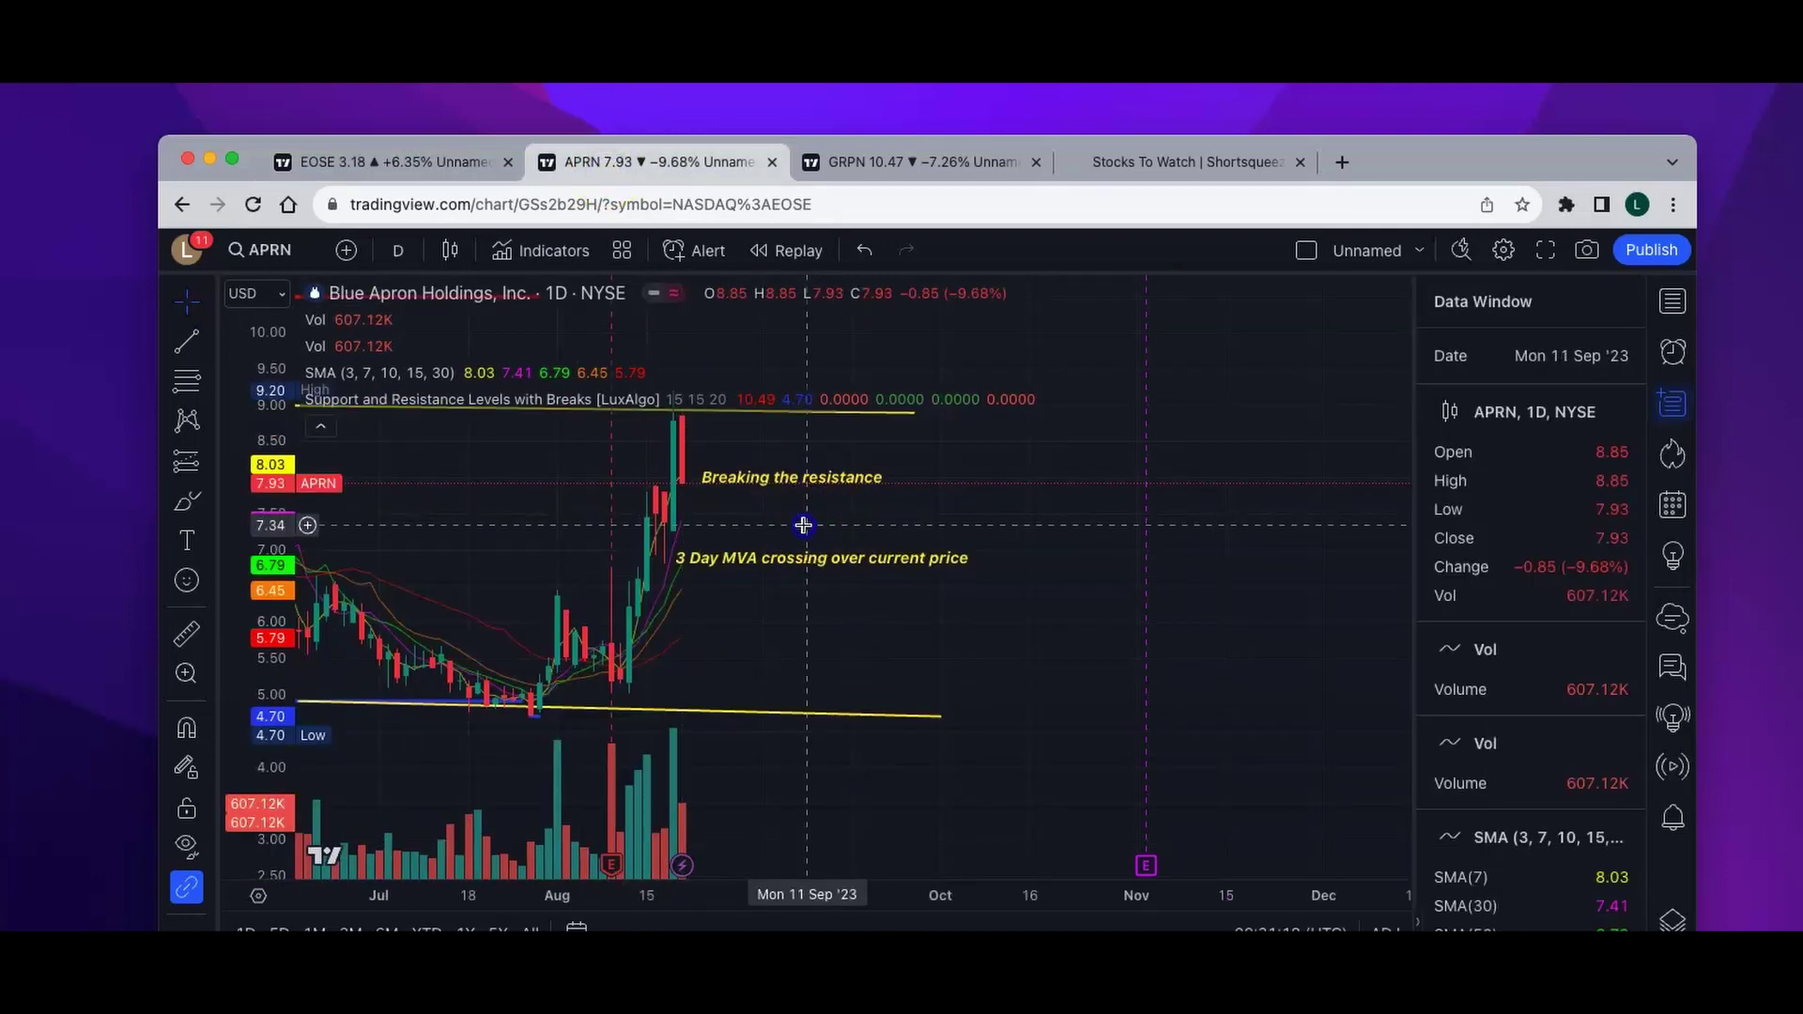
pyautogui.moveTo(803, 525); pyautogui.dragTo(833, 580)
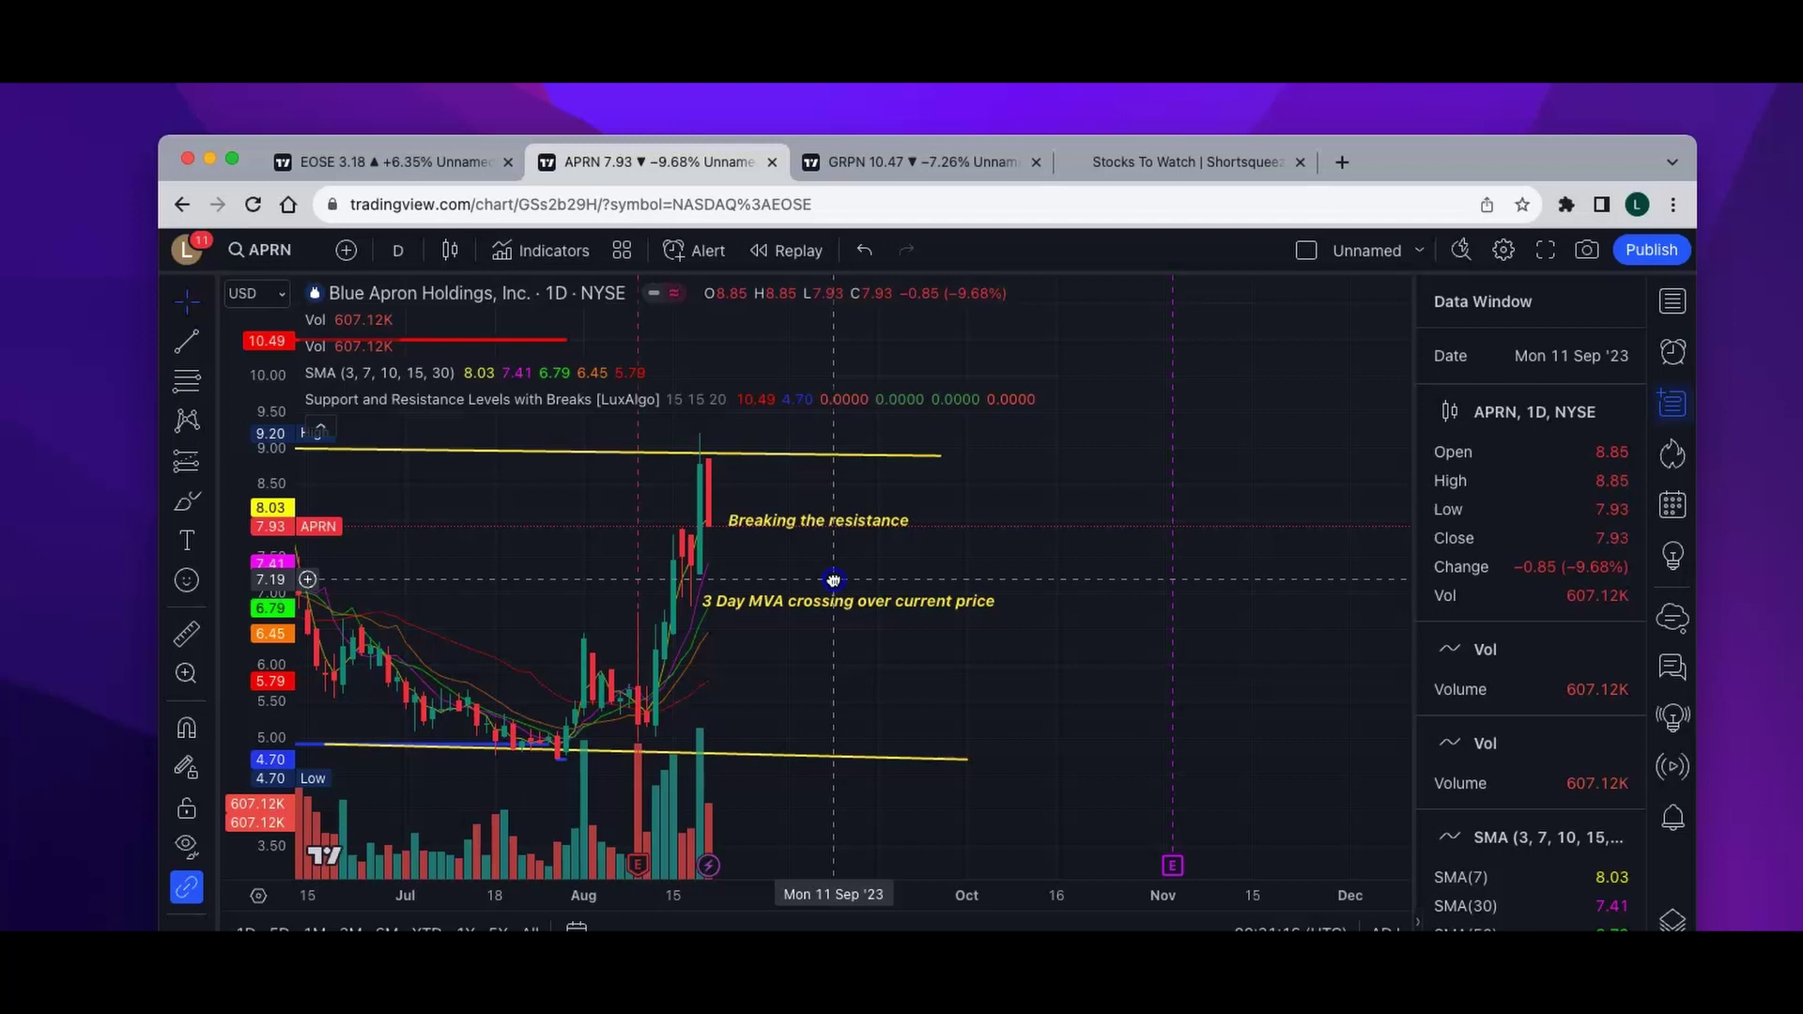
pyautogui.moveTo(833, 579); pyautogui.dragTo(913, 544)
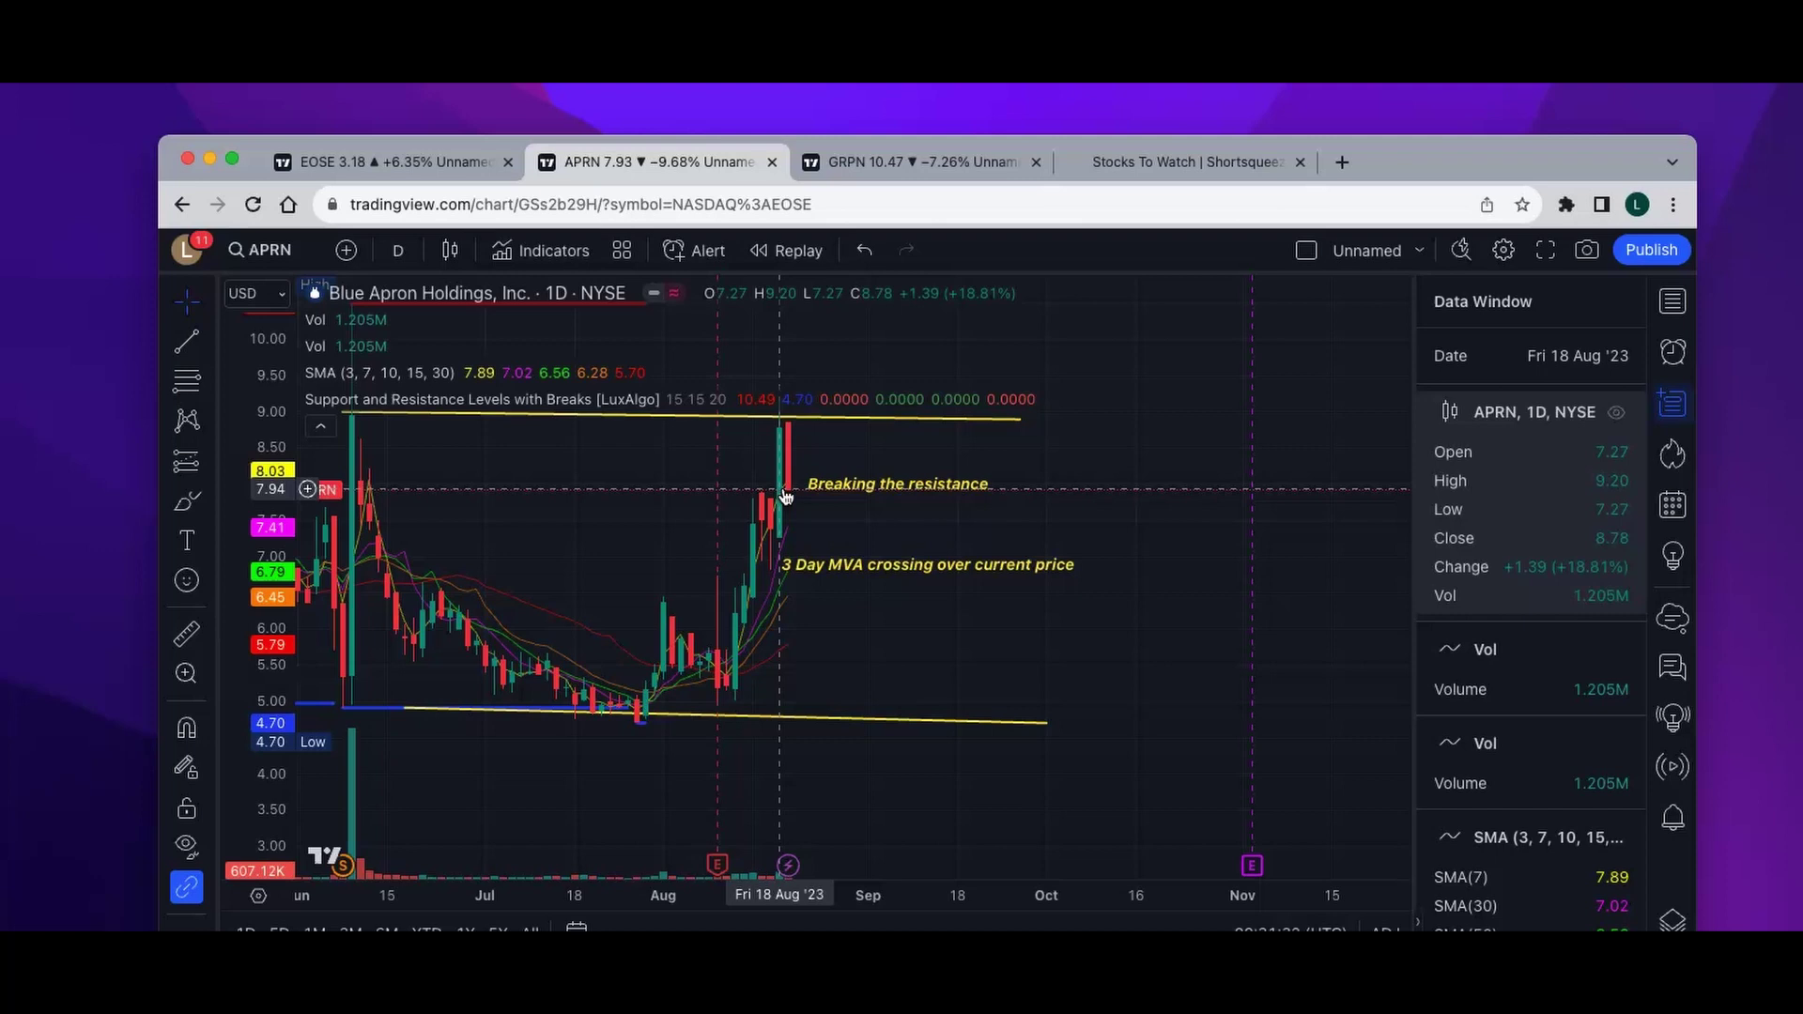
pyautogui.moveTo(639, 483); pyautogui.dragTo(789, 544)
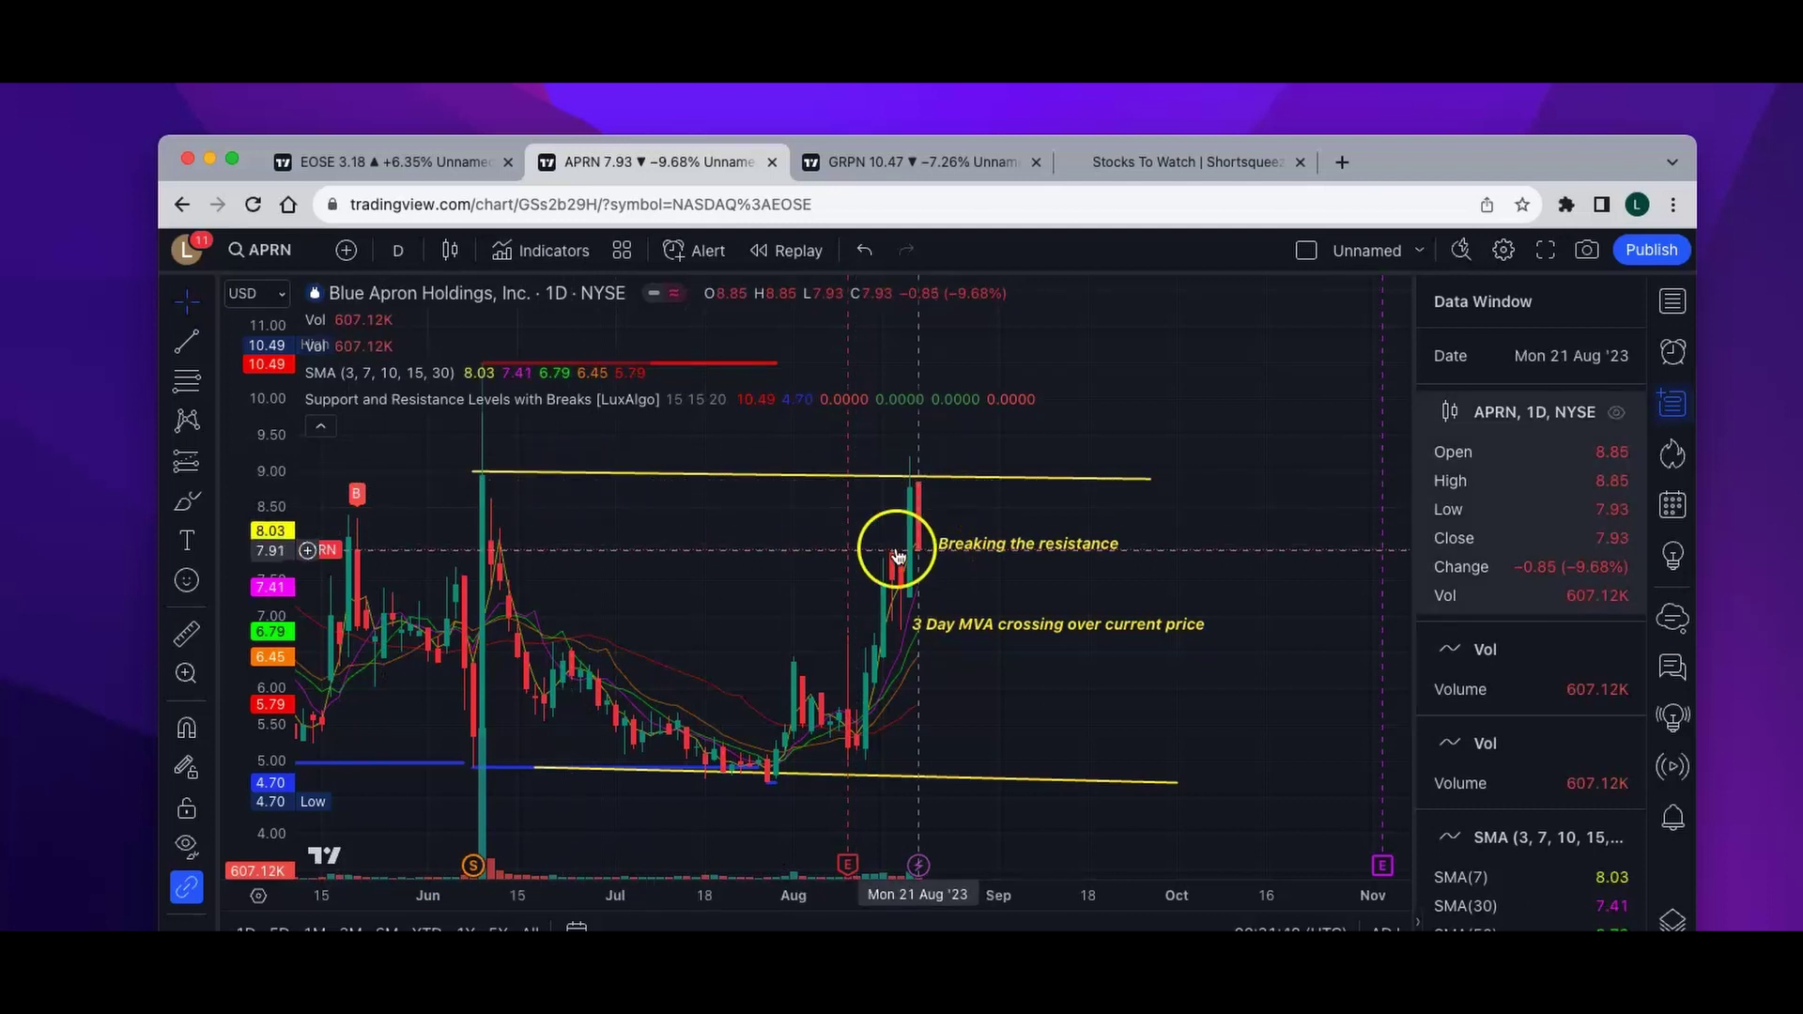
pyautogui.click(780, 554)
pyautogui.moveTo(780, 554); pyautogui.dragTo(631, 492)
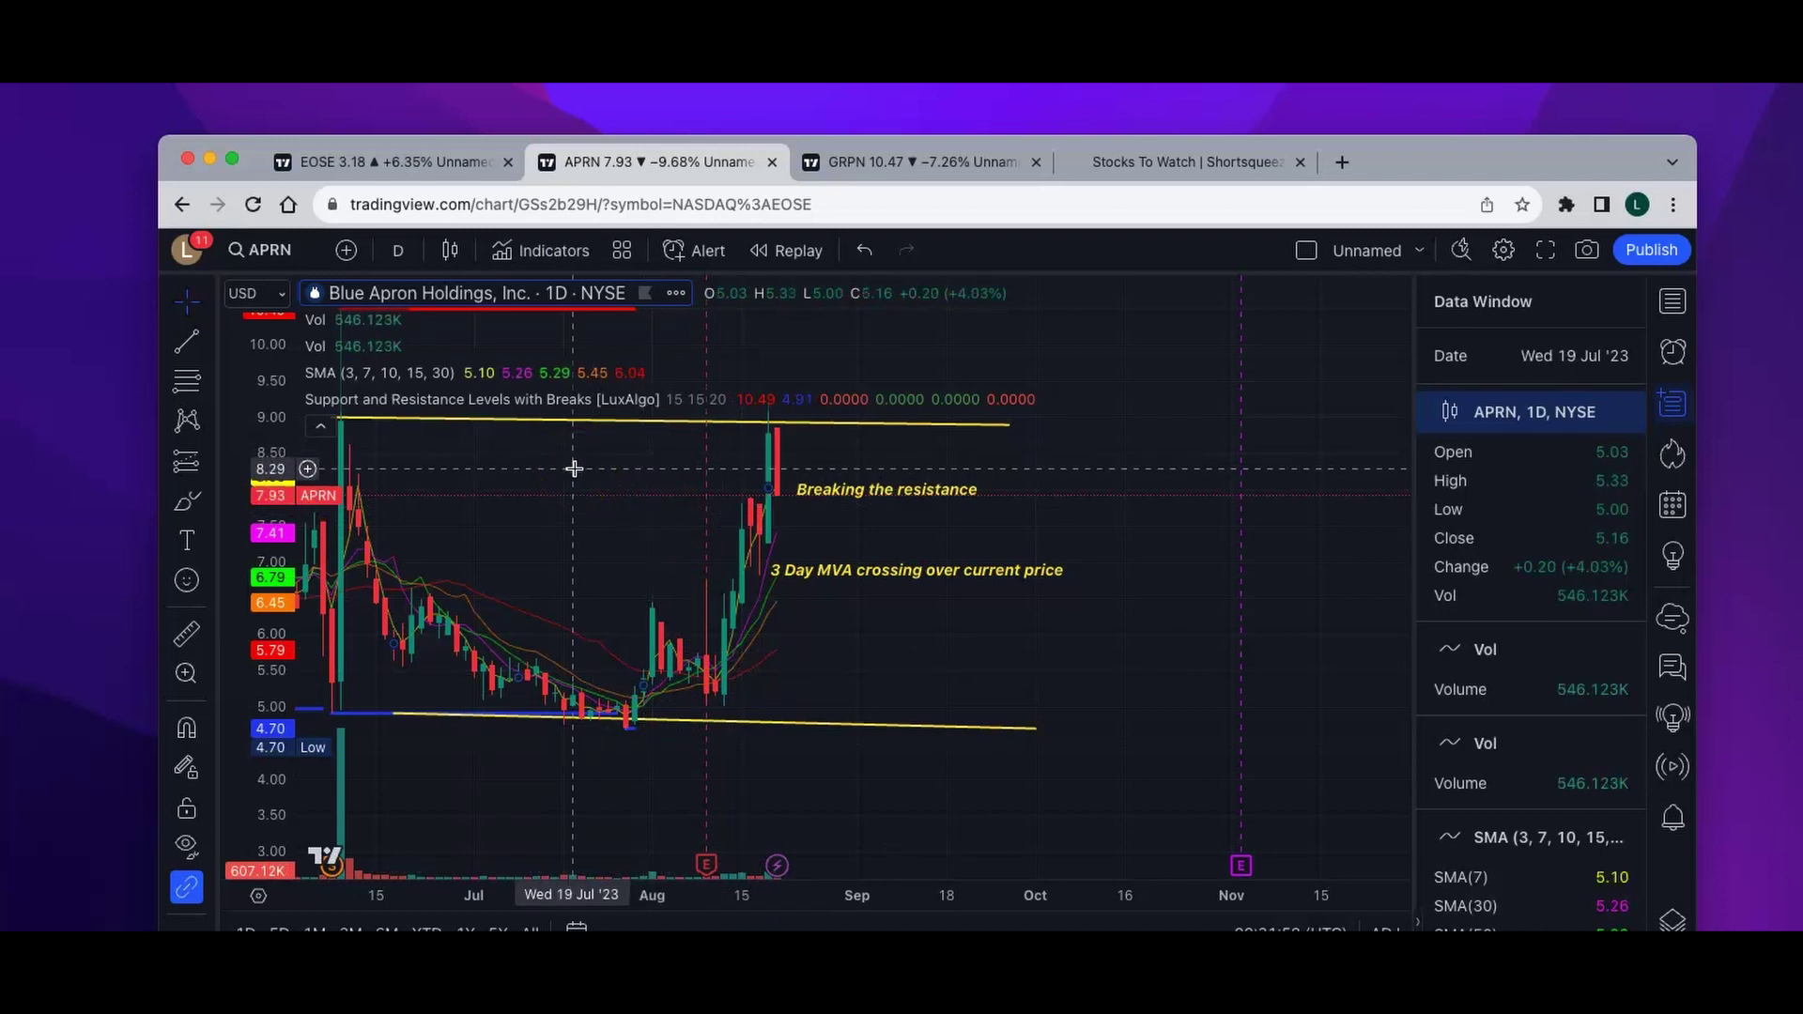
pyautogui.moveTo(625, 507); pyautogui.dragTo(593, 589)
# - Read the 23 Aug APRN candle's values and drag earlier candles into view
pyautogui.click(761, 514)
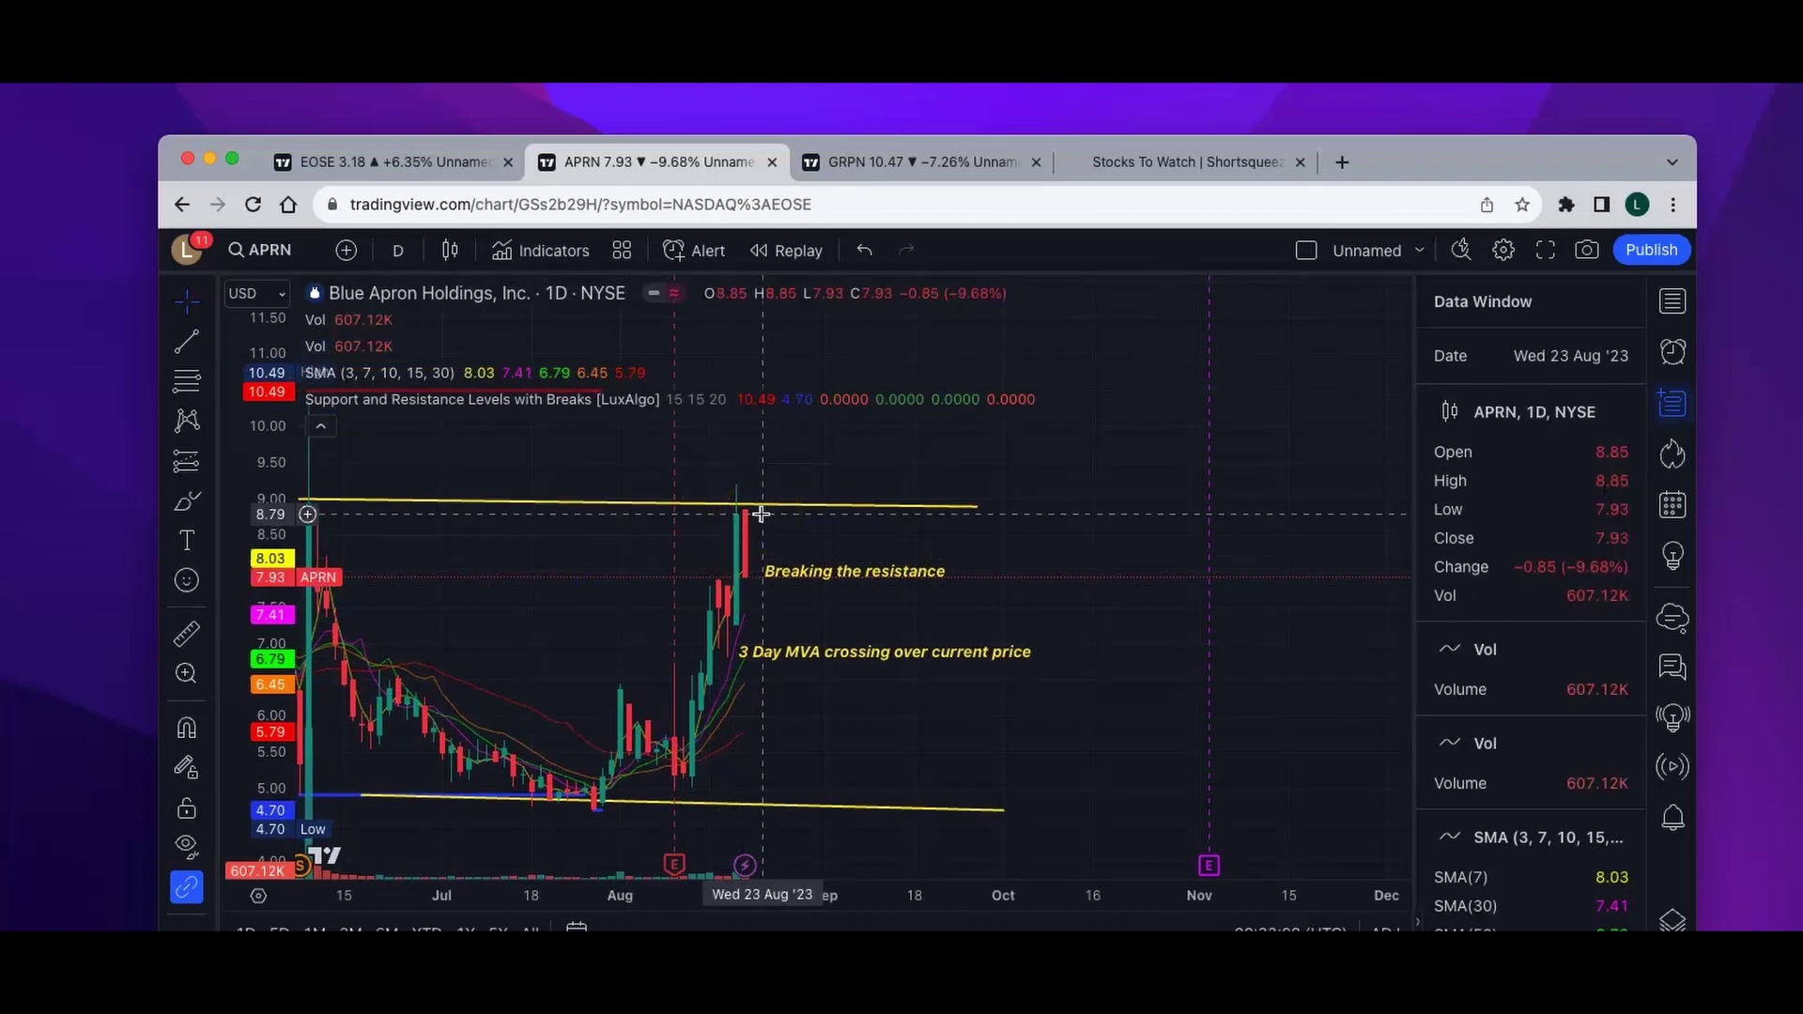
pyautogui.click(728, 512)
pyautogui.click(622, 545)
pyautogui.moveTo(548, 572); pyautogui.dragTo(817, 314)
# - Switch to the Groupon GRPN chart and read the 17 Aug candle's values
pyautogui.click(888, 182)
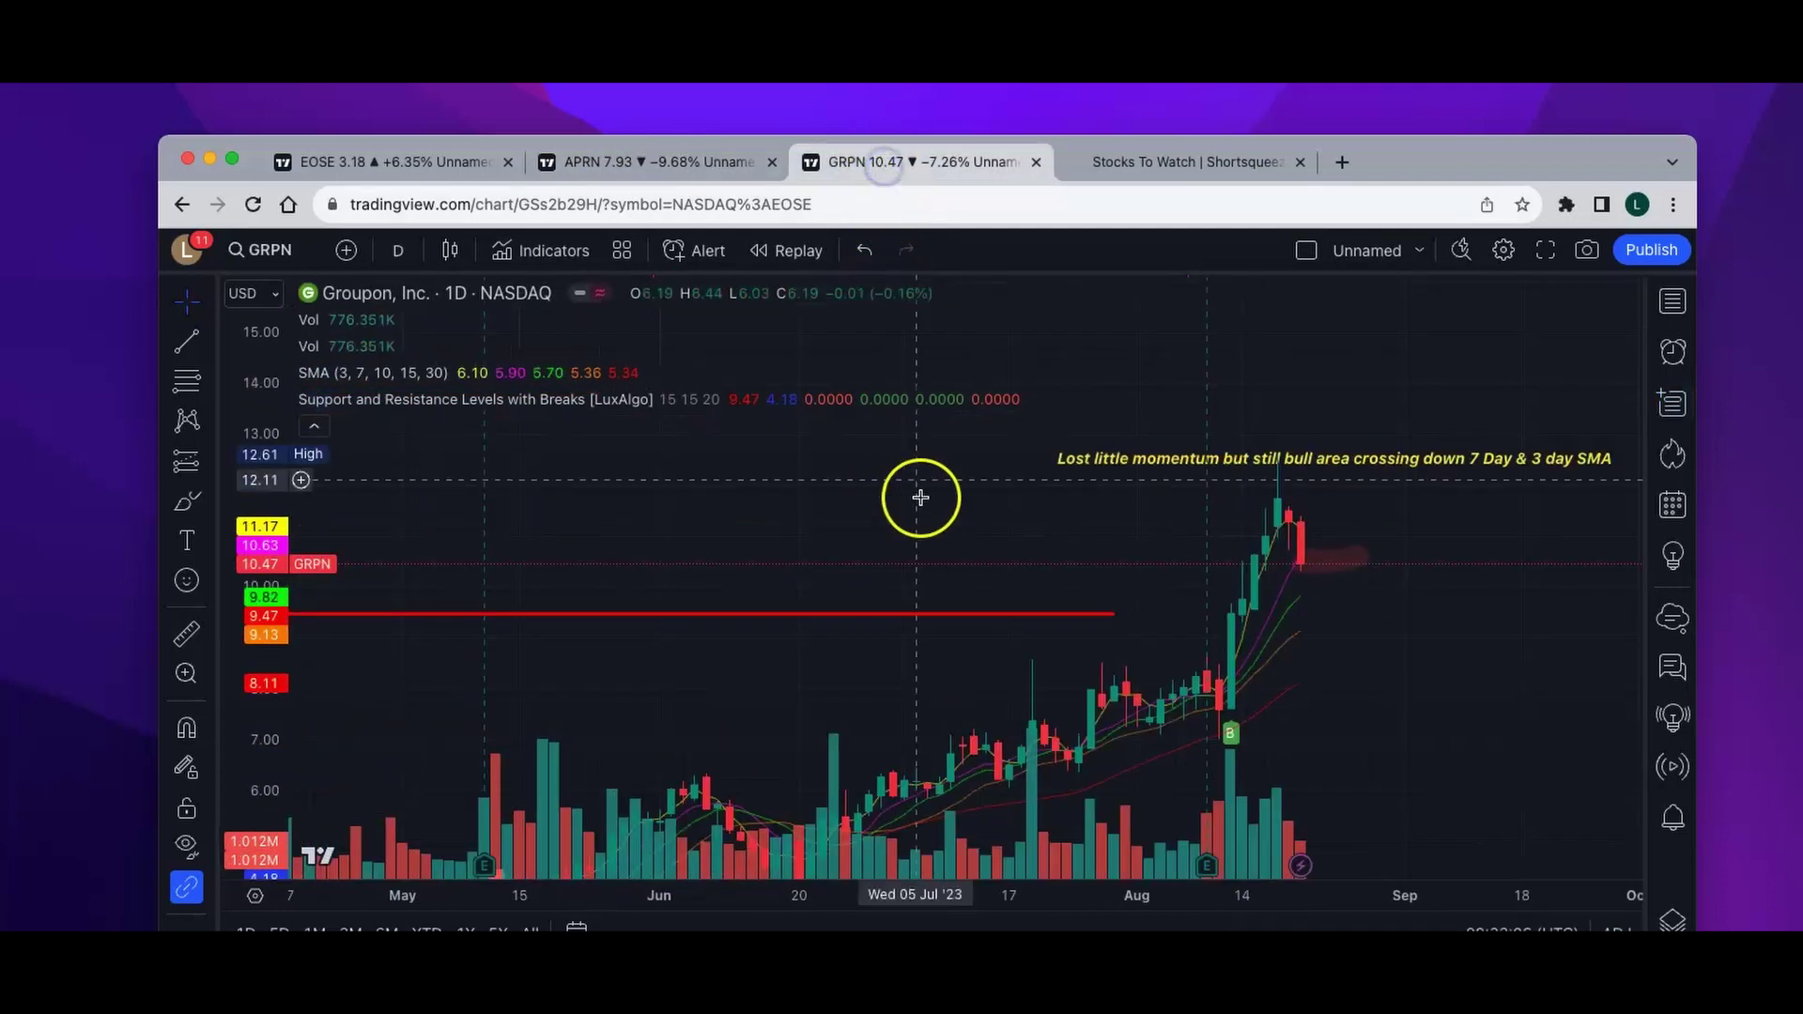
pyautogui.moveTo(917, 500); pyautogui.dragTo(412, 458)
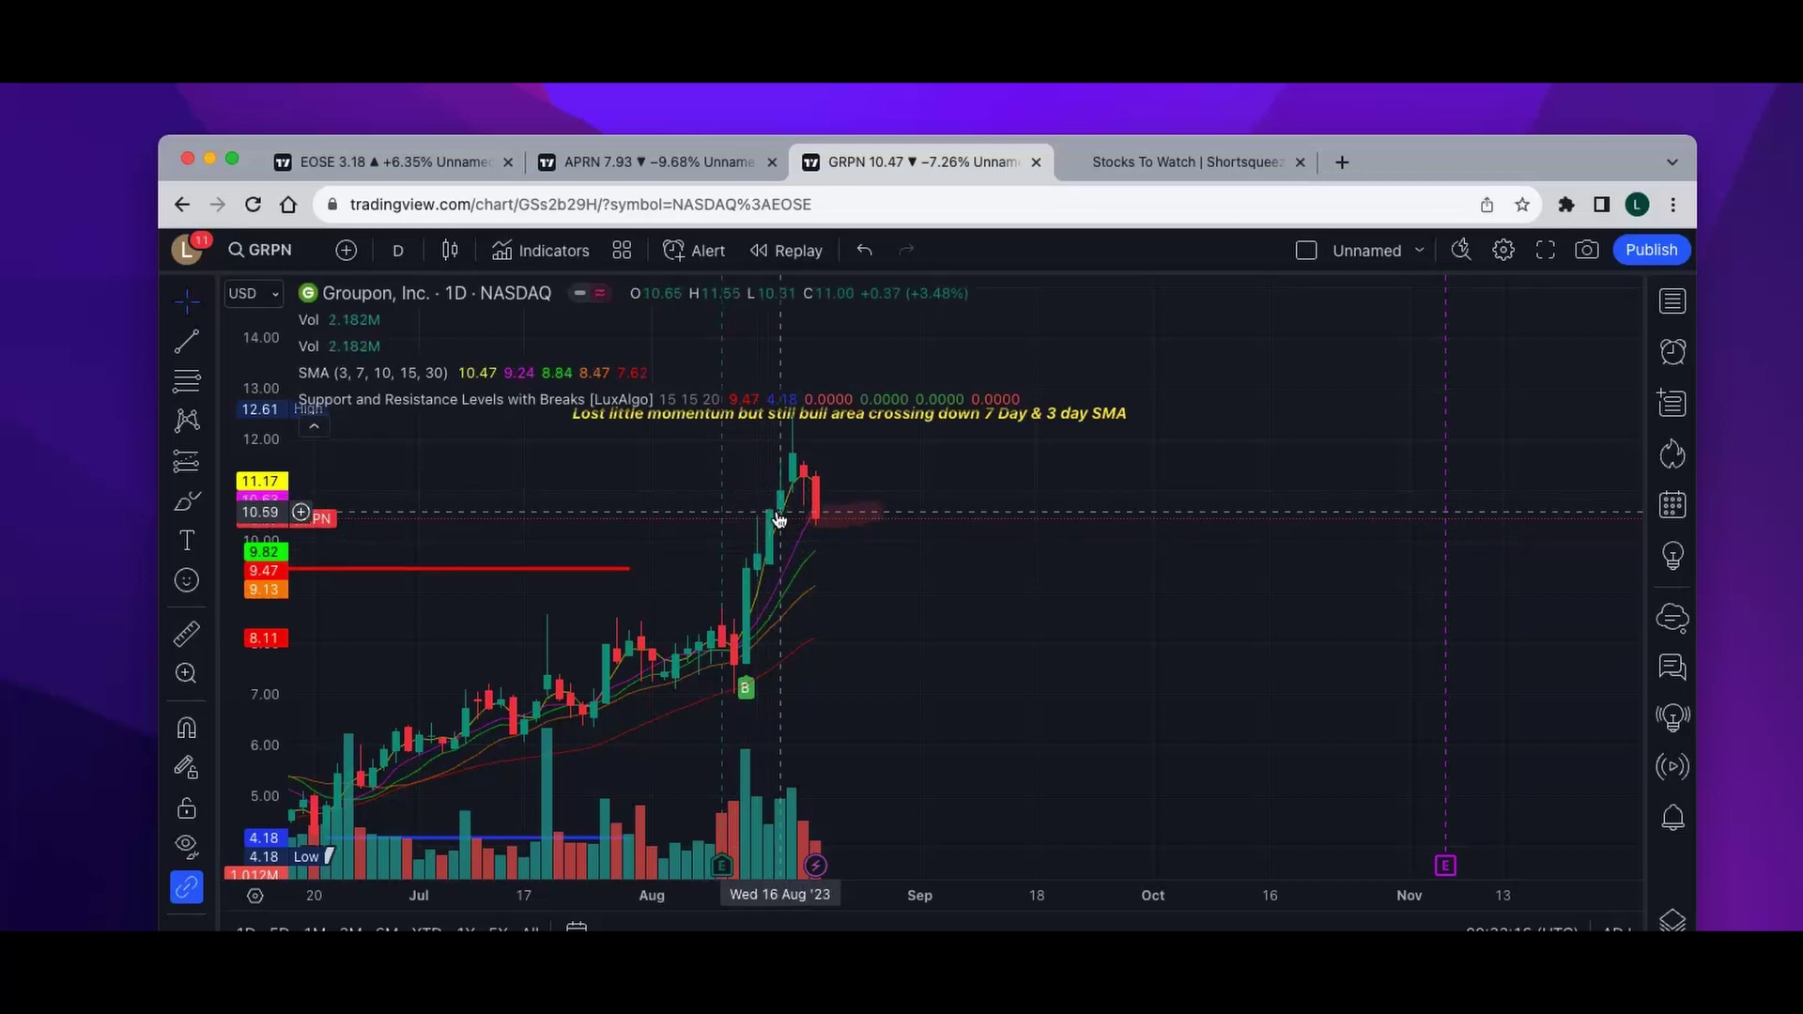
pyautogui.click(763, 545)
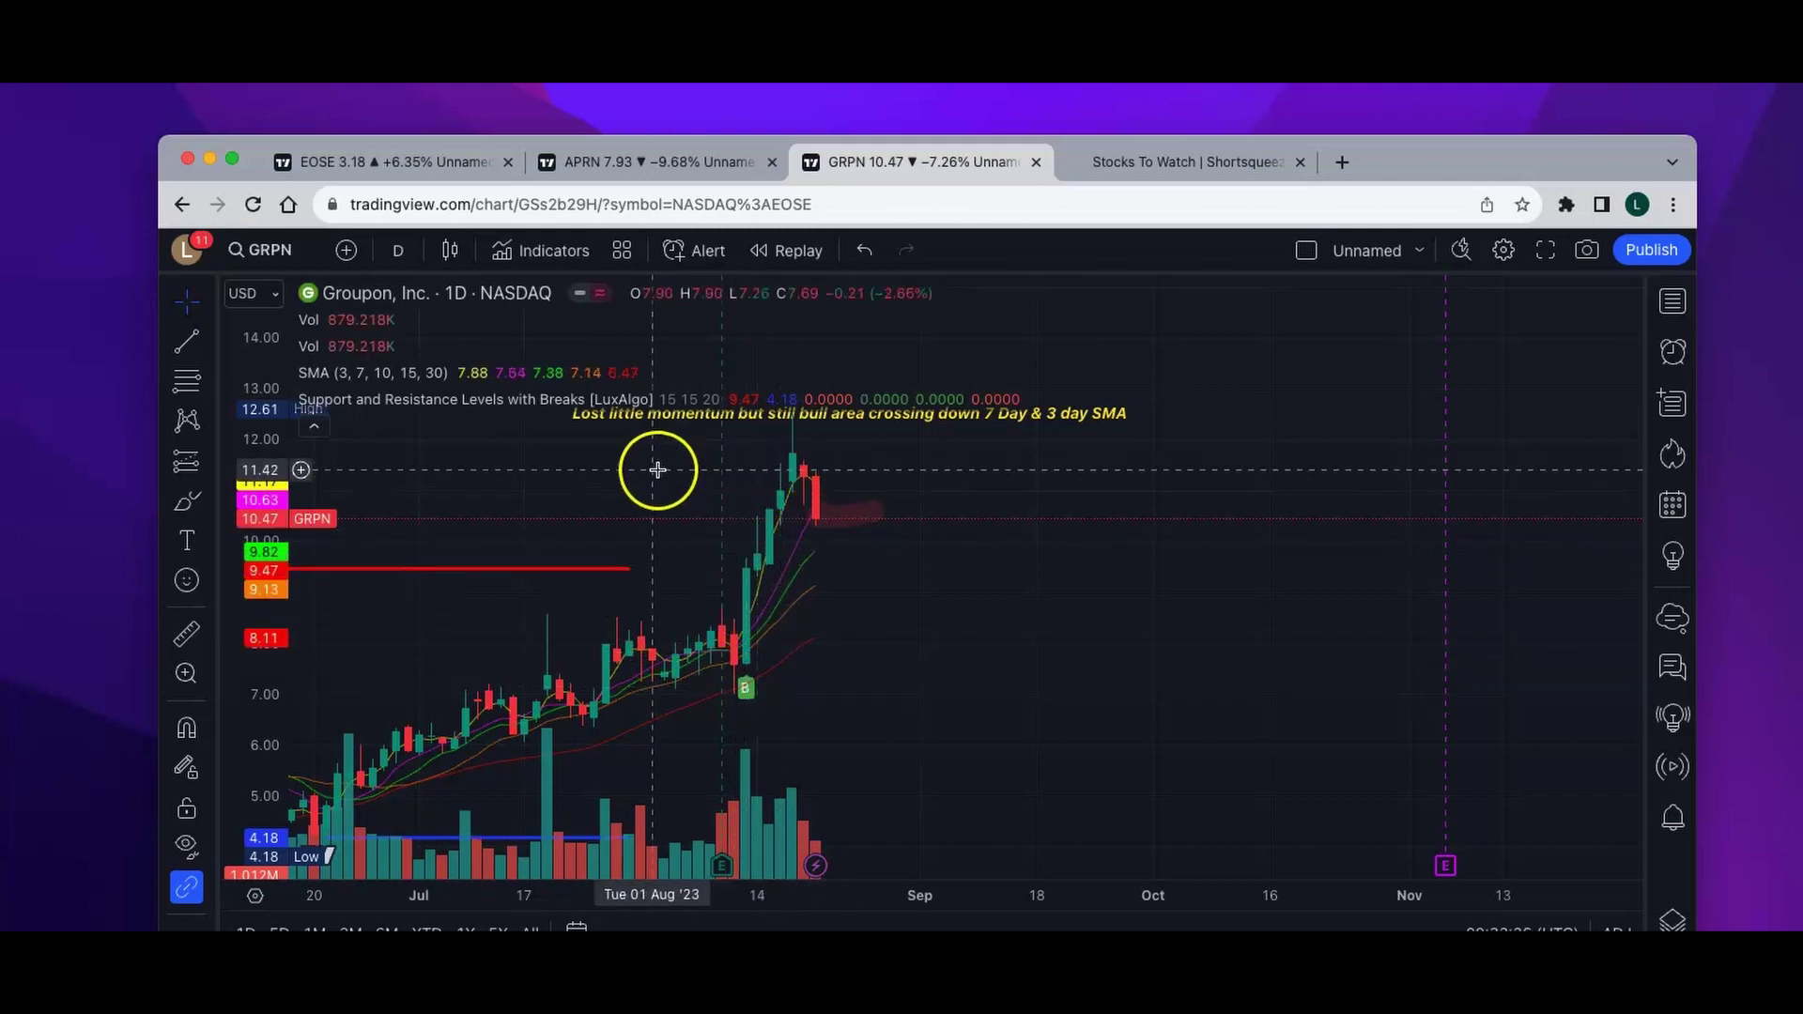
pyautogui.moveTo(655, 470); pyautogui.dragTo(546, 482)
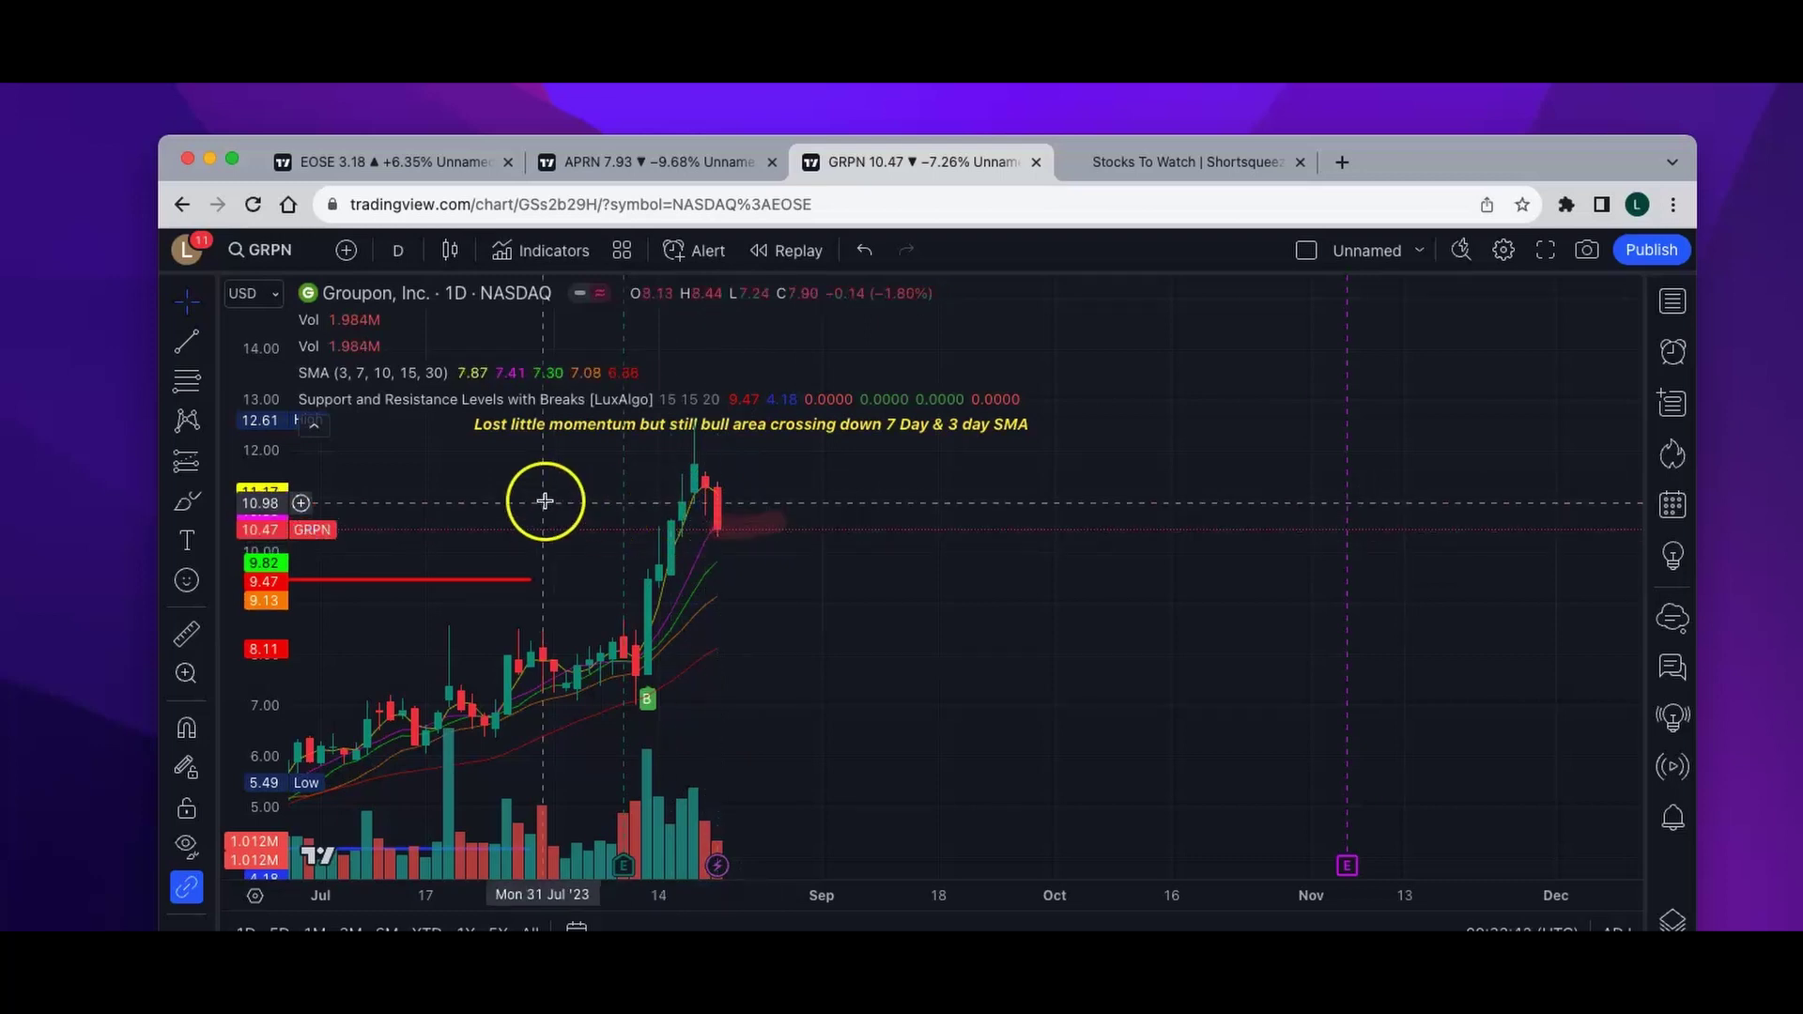
# - Scroll the GRPN chart back through the April–July candles, then toward recent dates
pyautogui.moveTo(544, 503); pyautogui.dragTo(859, 513)
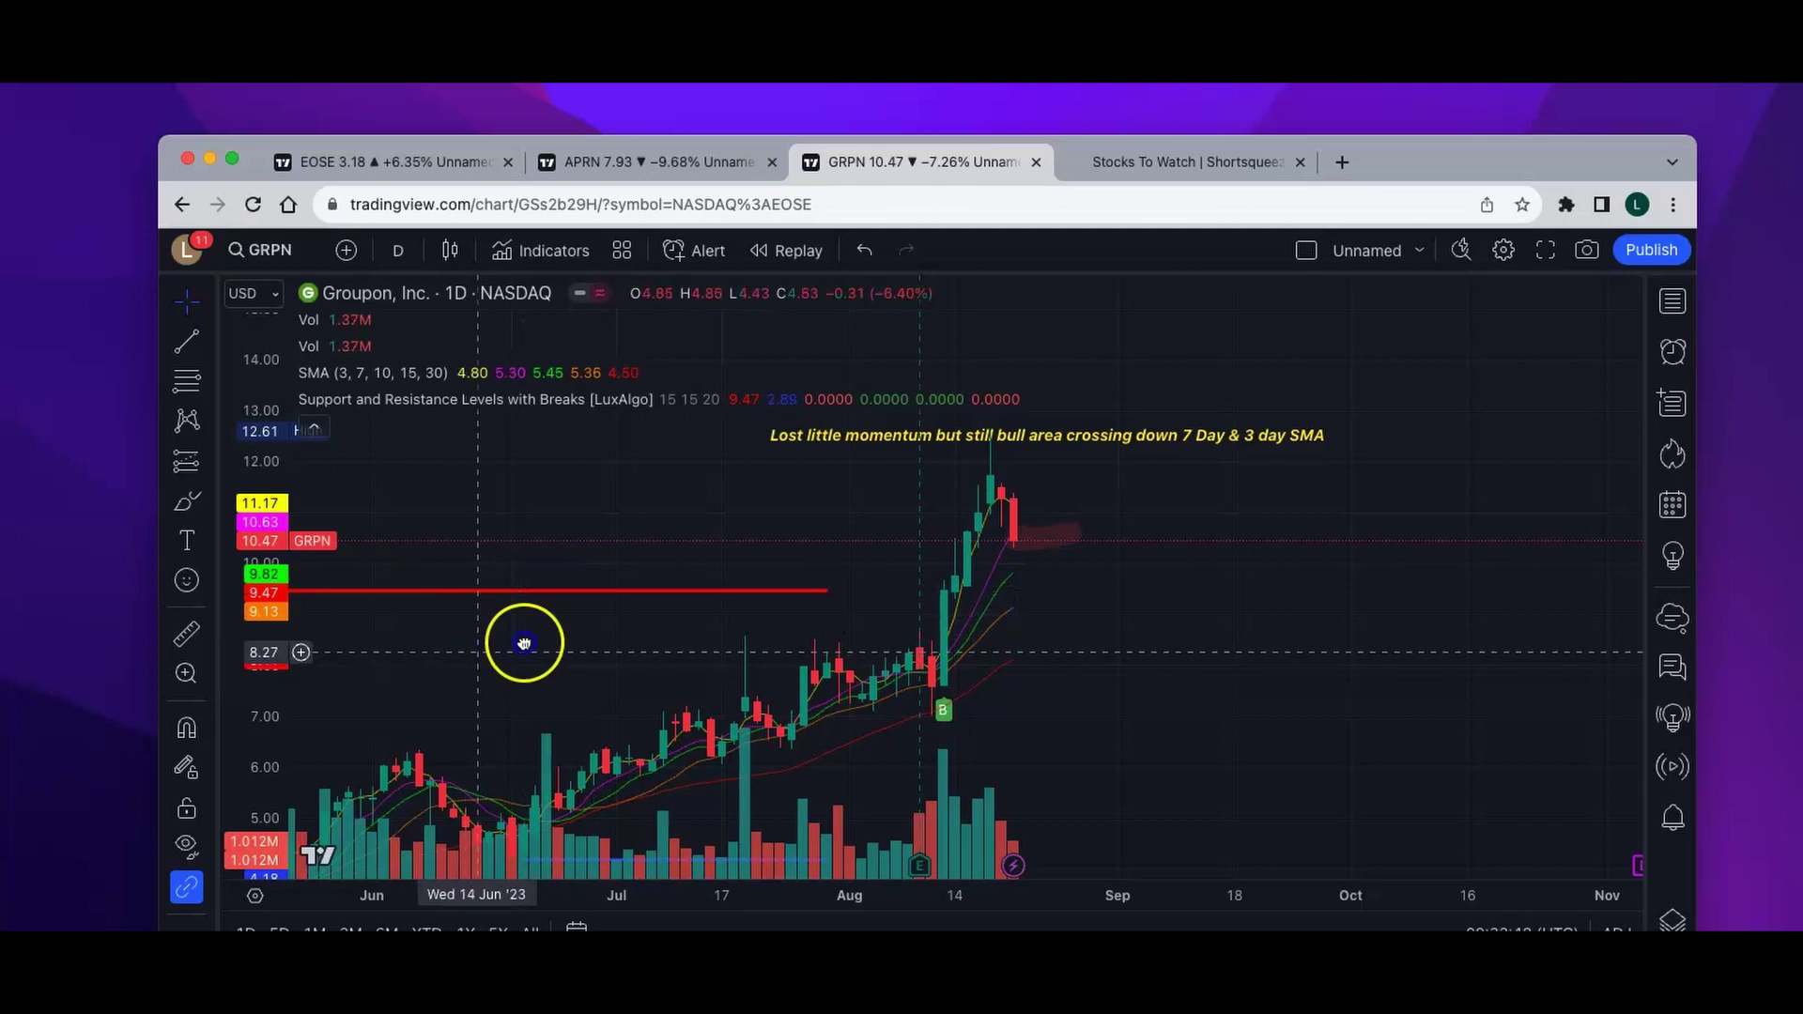
pyautogui.moveTo(527, 640); pyautogui.dragTo(484, 565)
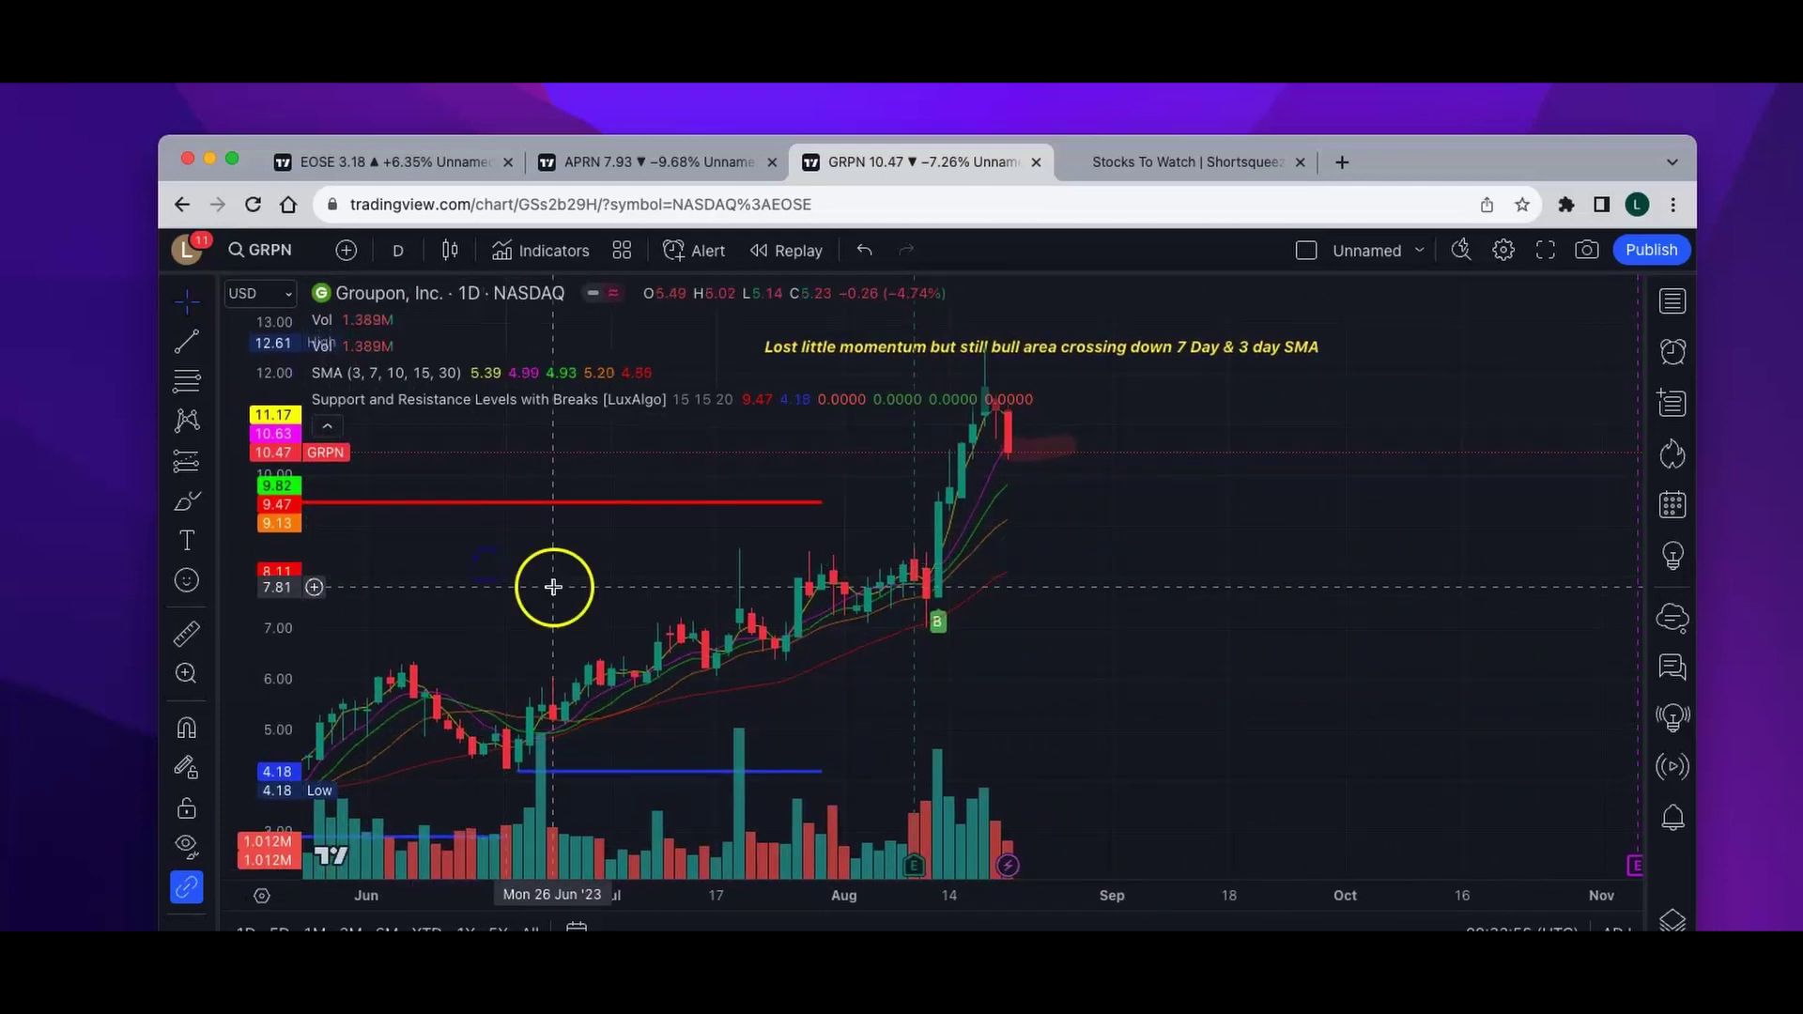
pyautogui.moveTo(598, 543); pyautogui.dragTo(451, 542)
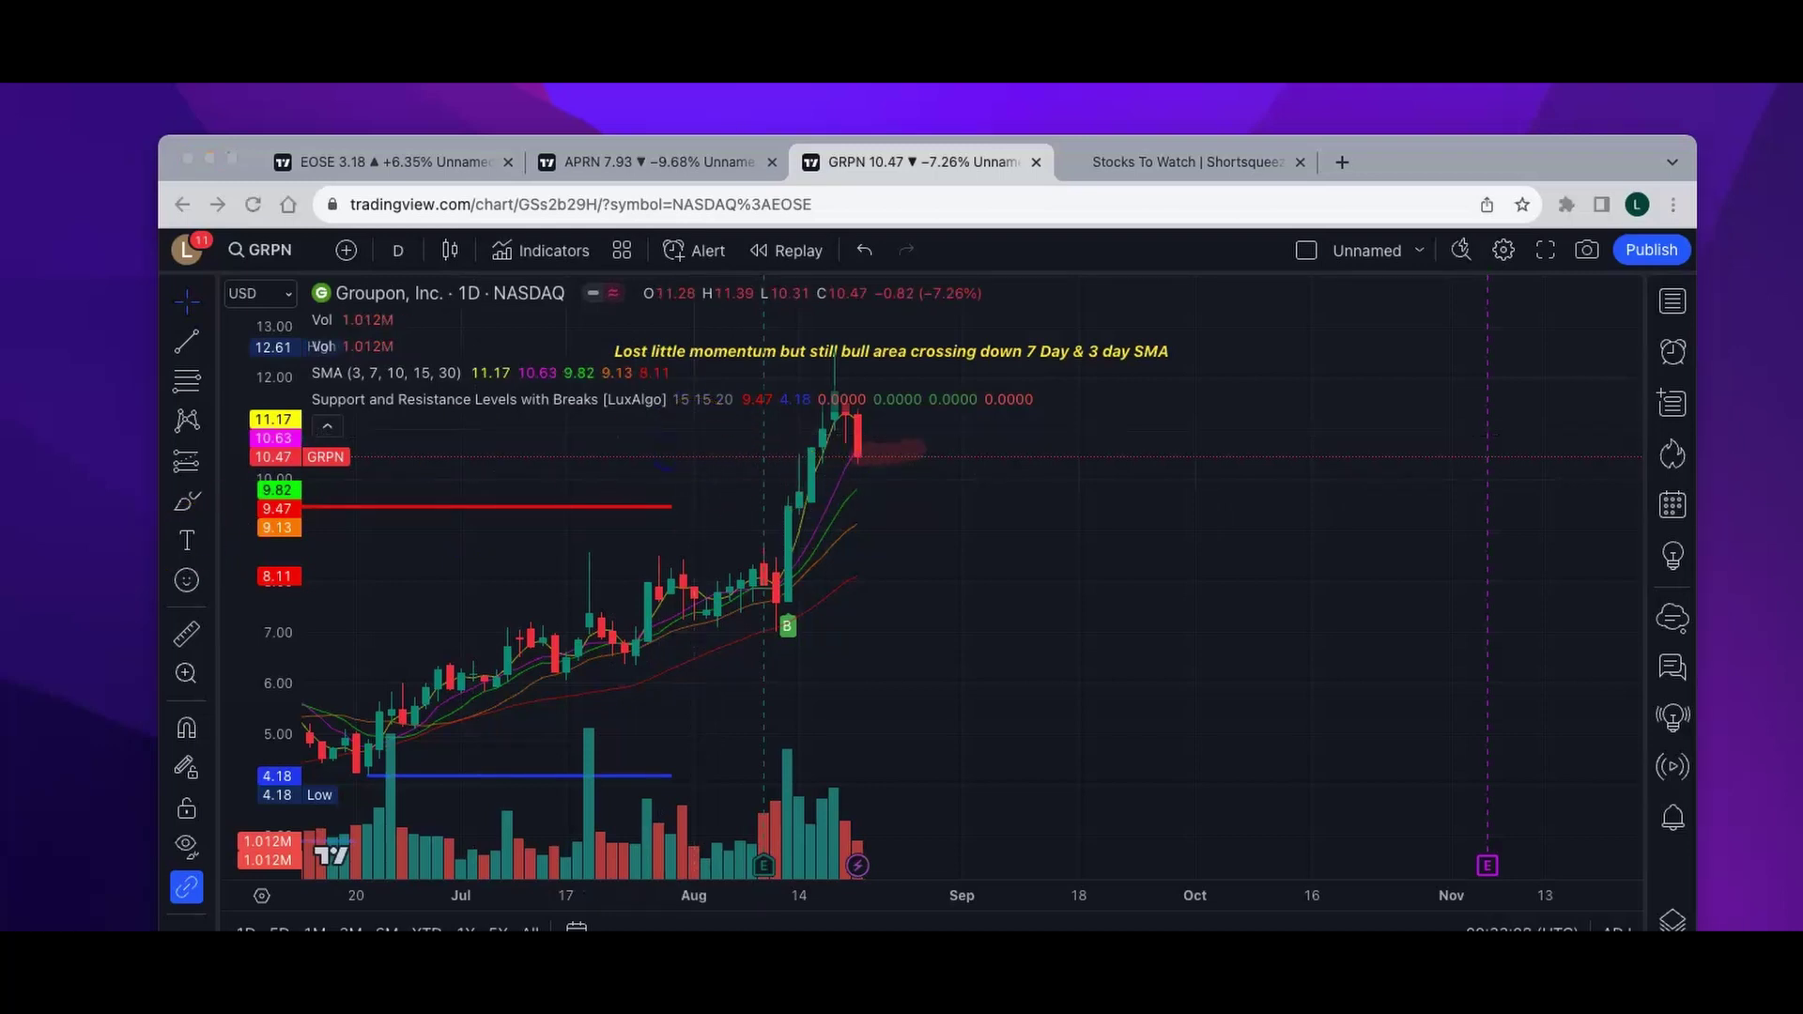
pyautogui.click(418, 259)
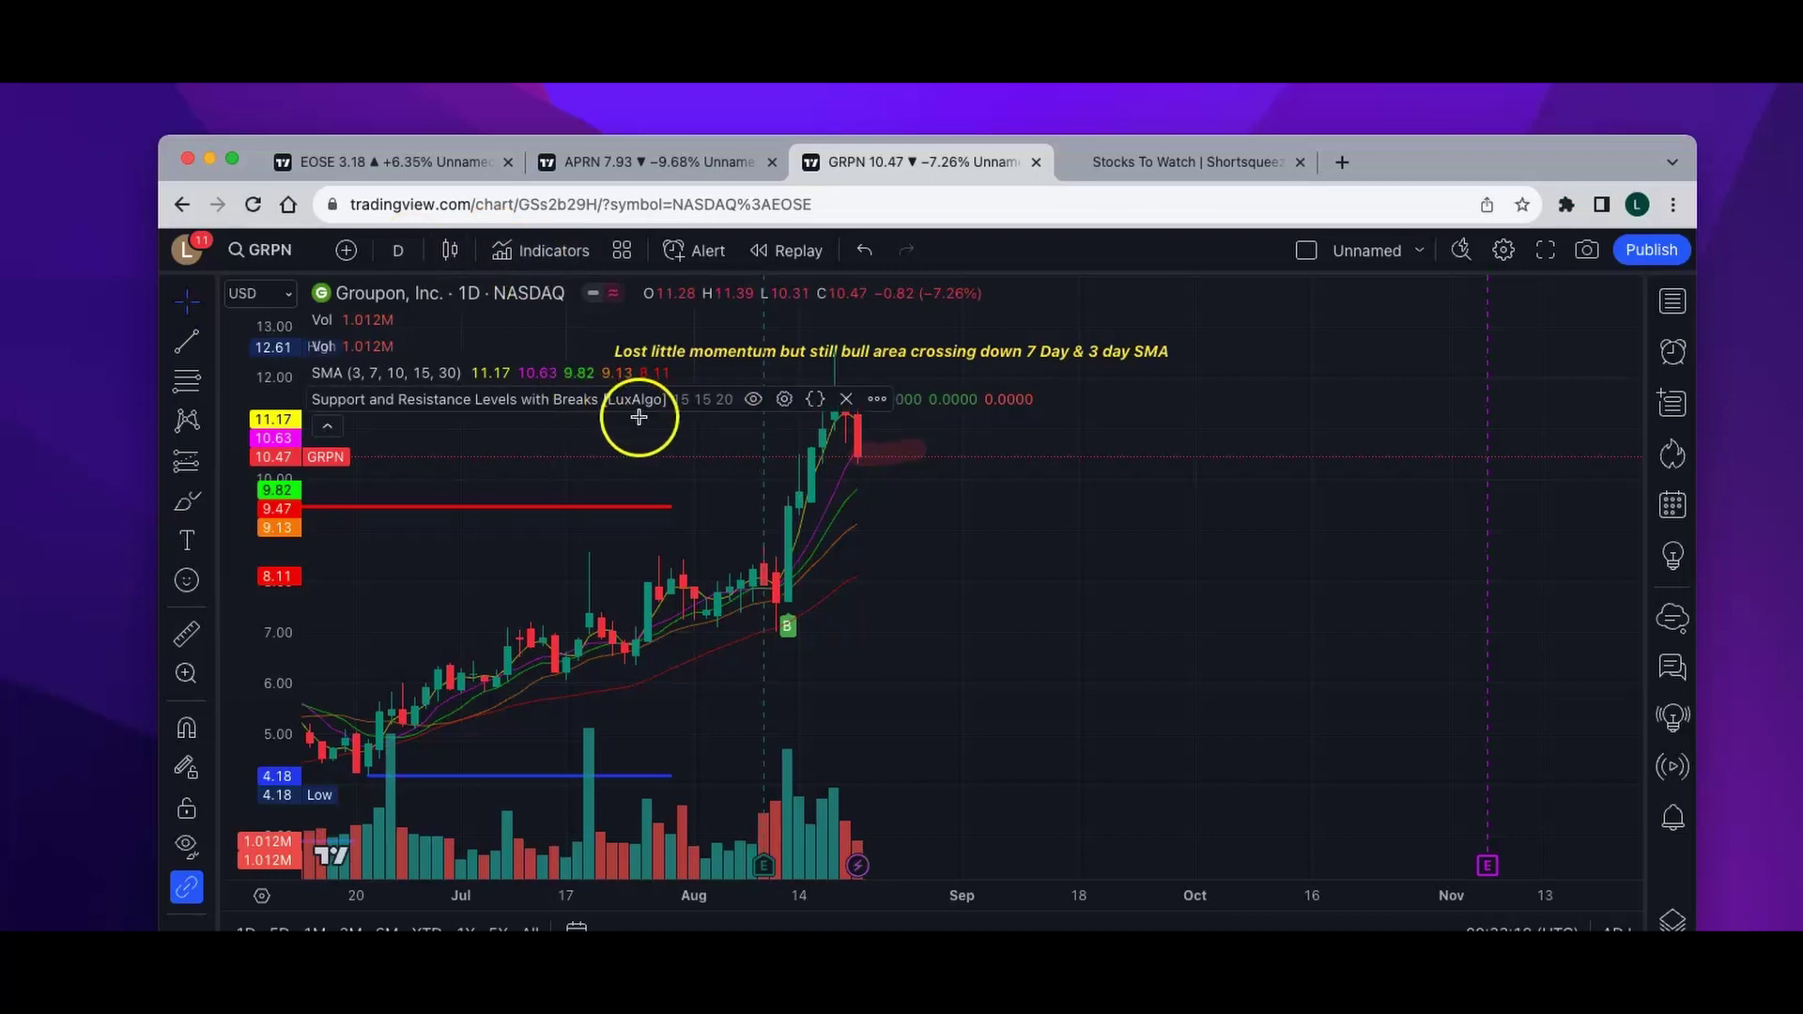
pyautogui.moveTo(688, 479); pyautogui.dragTo(596, 507)
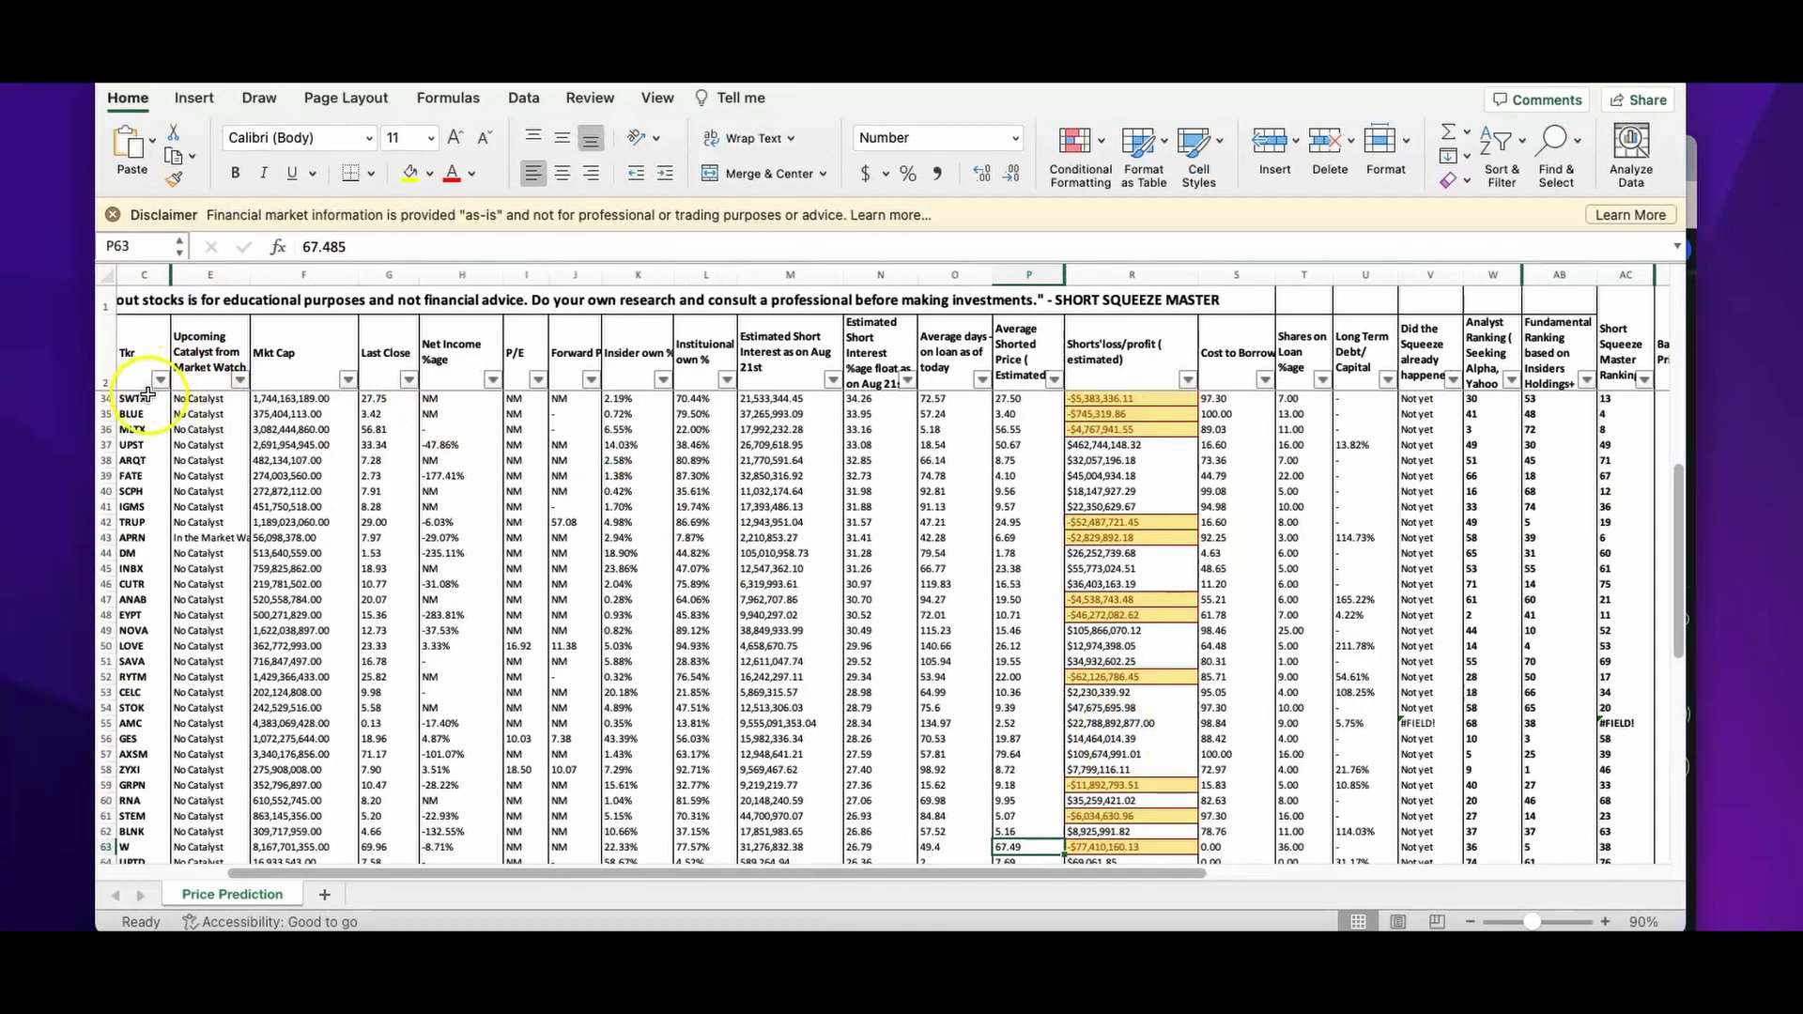
# - Filter the Tkr column to EOSE and check its P/E and Forward P/E values
pyautogui.click(159, 379)
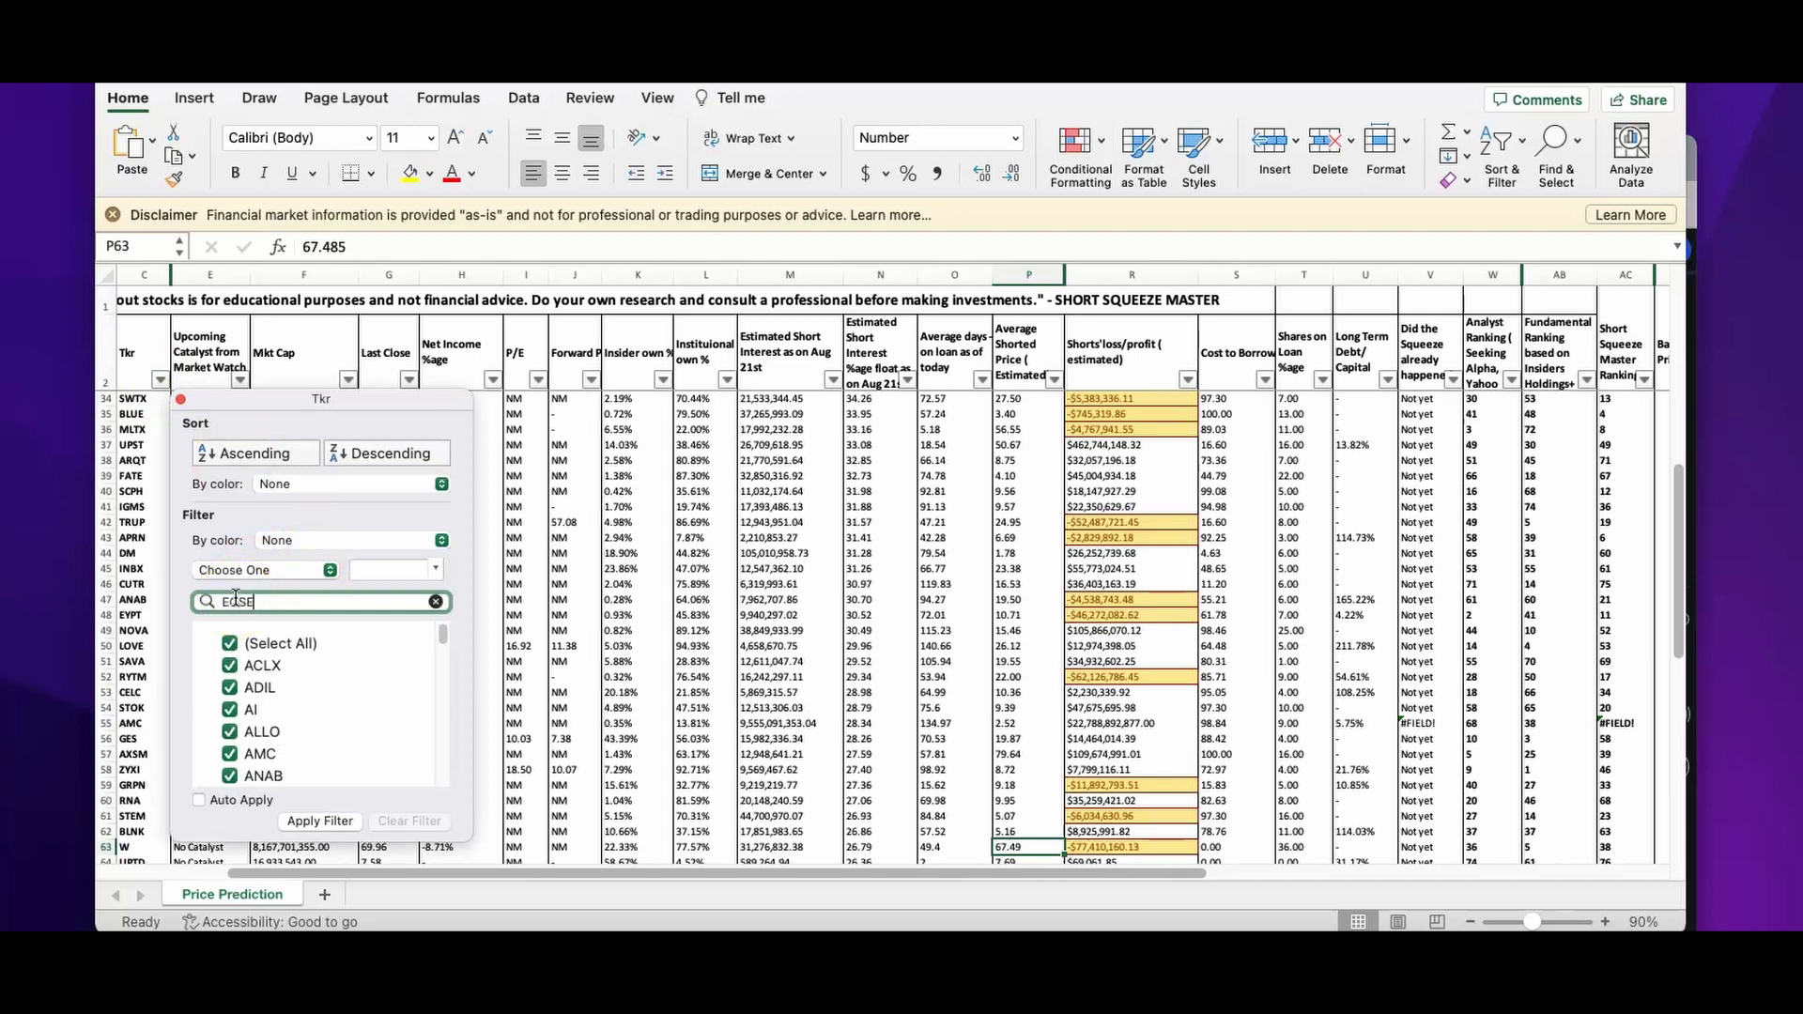
pyautogui.write('EOSE')
pyautogui.click(319, 822)
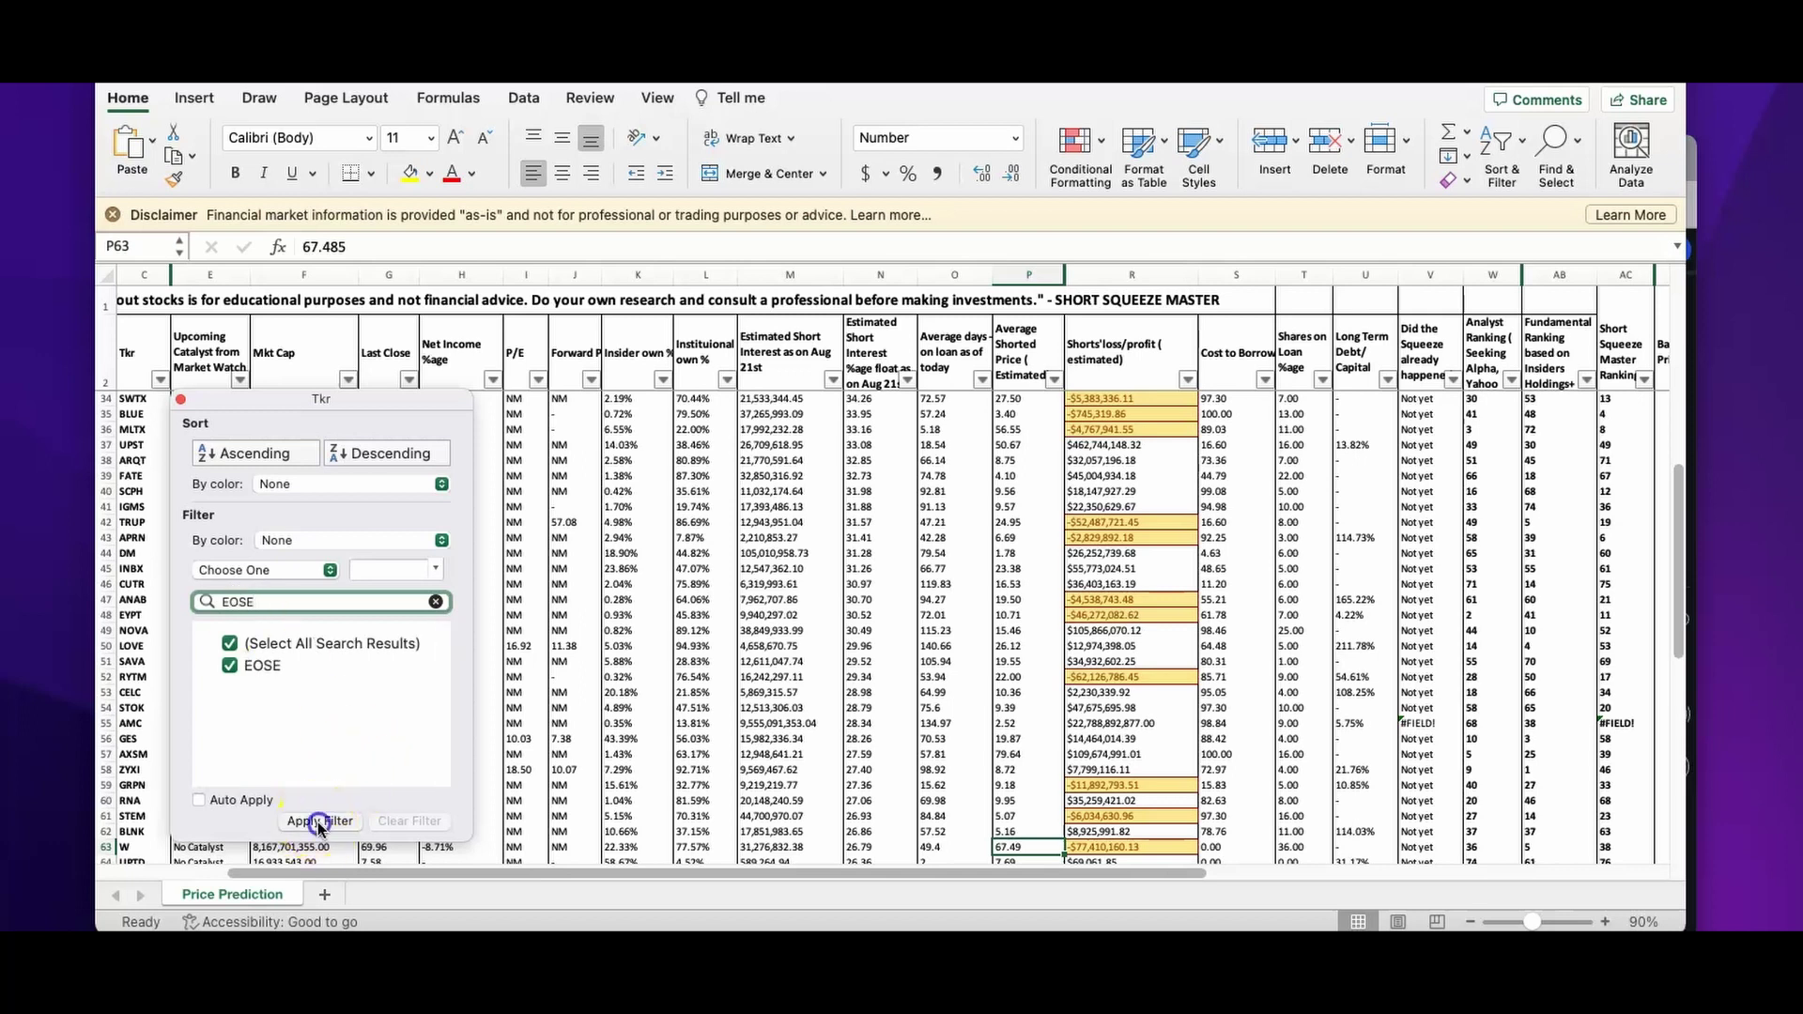
pyautogui.click(530, 508)
pyautogui.click(522, 393)
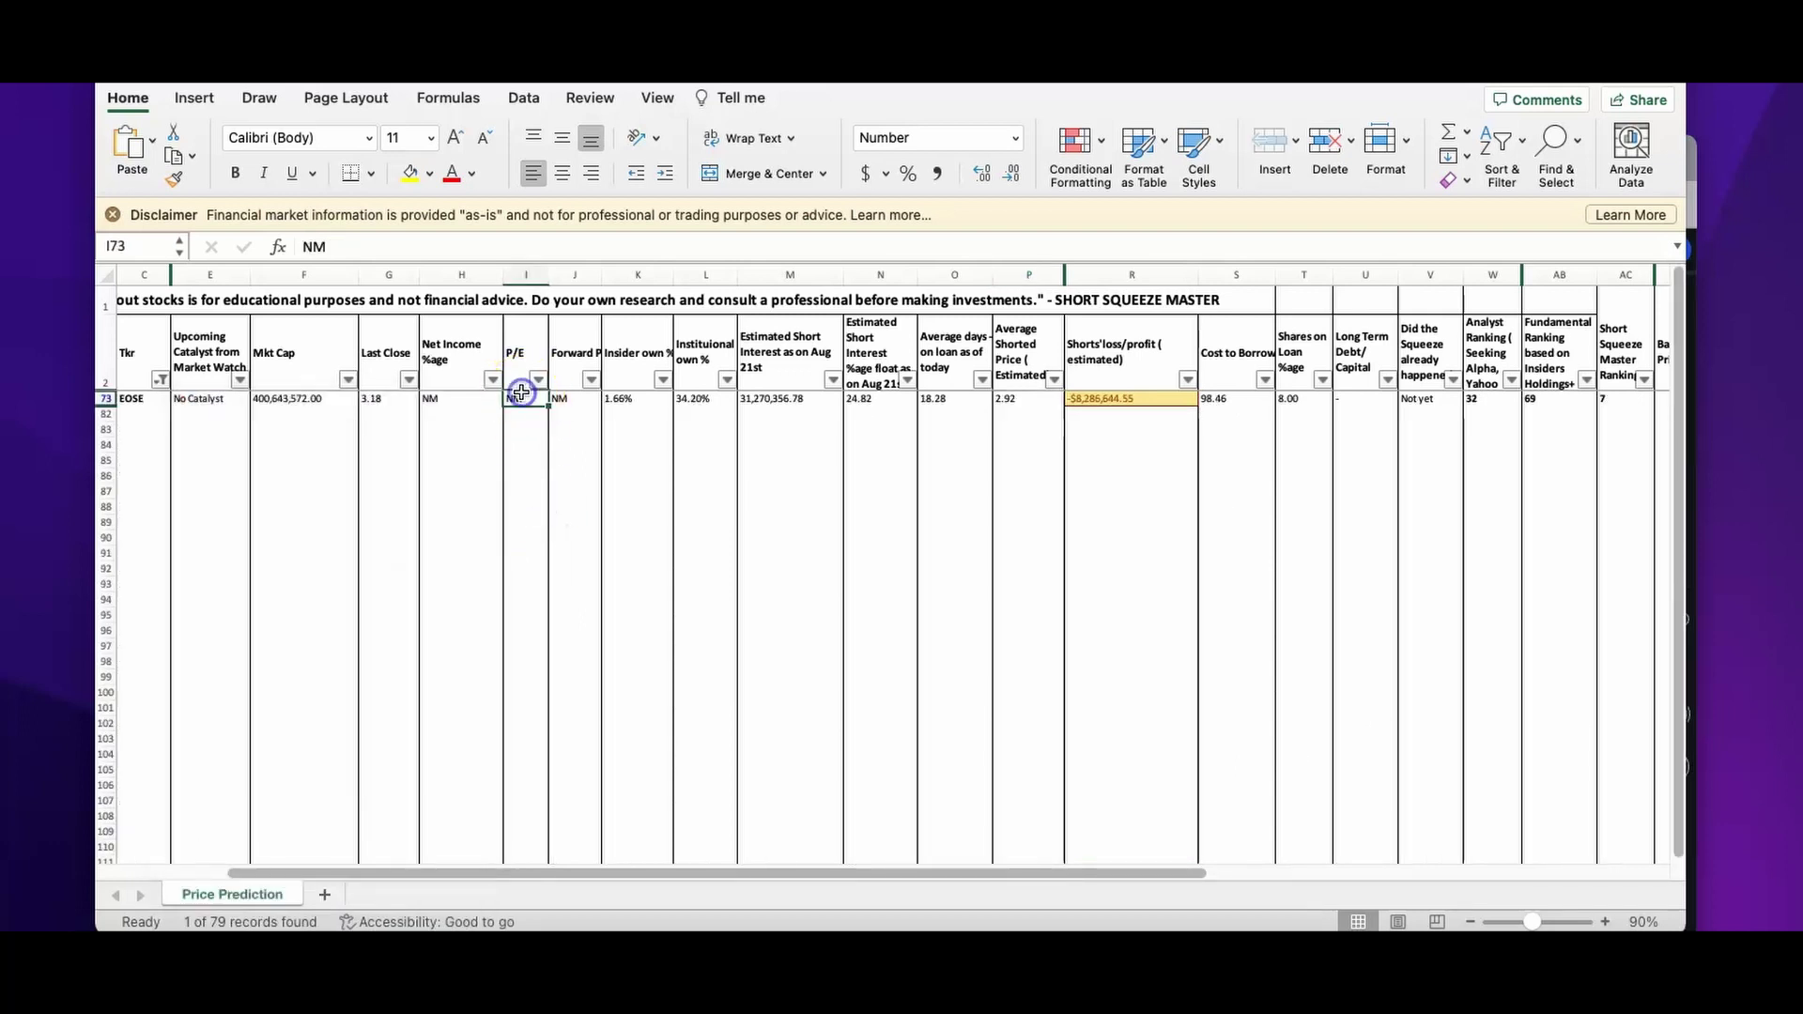
pyautogui.press('Right')
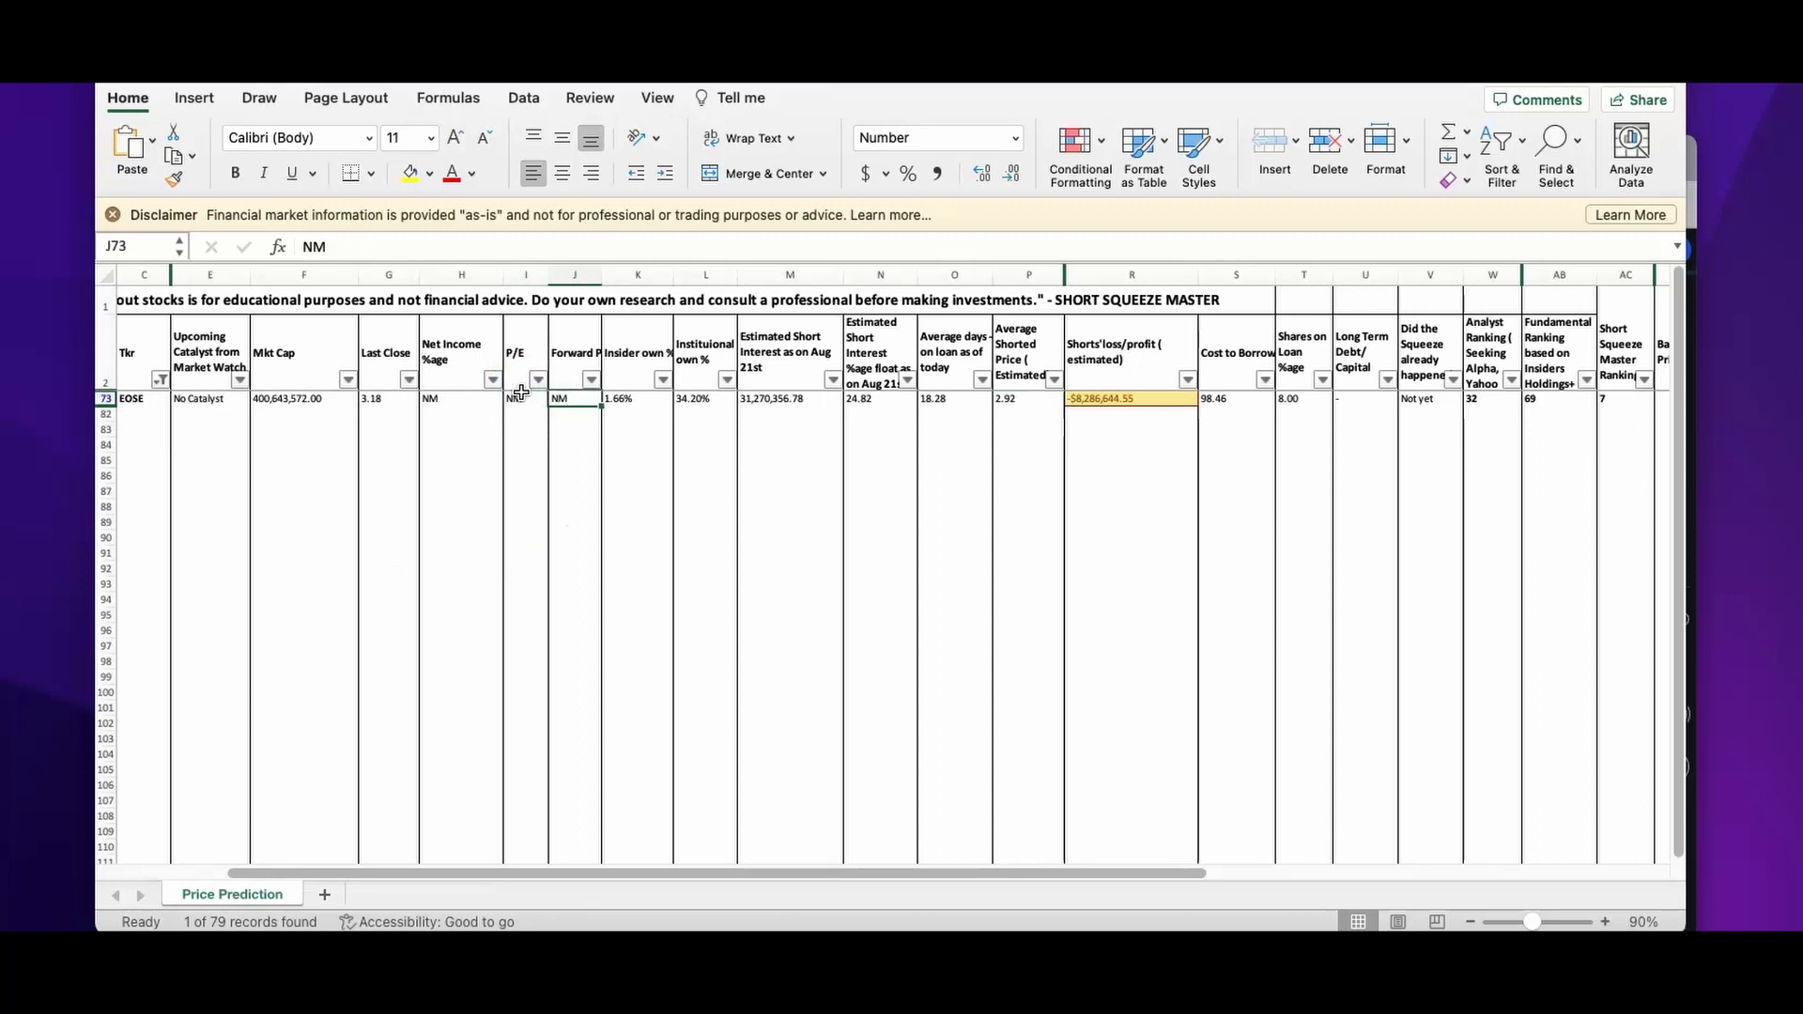
pyautogui.press('Right')
pyautogui.press('Right')
pyautogui.press('Right')
pyautogui.press('Right')
pyautogui.press('Right')
pyautogui.press('Right')
pyautogui.press('Right')
pyautogui.press('Right')
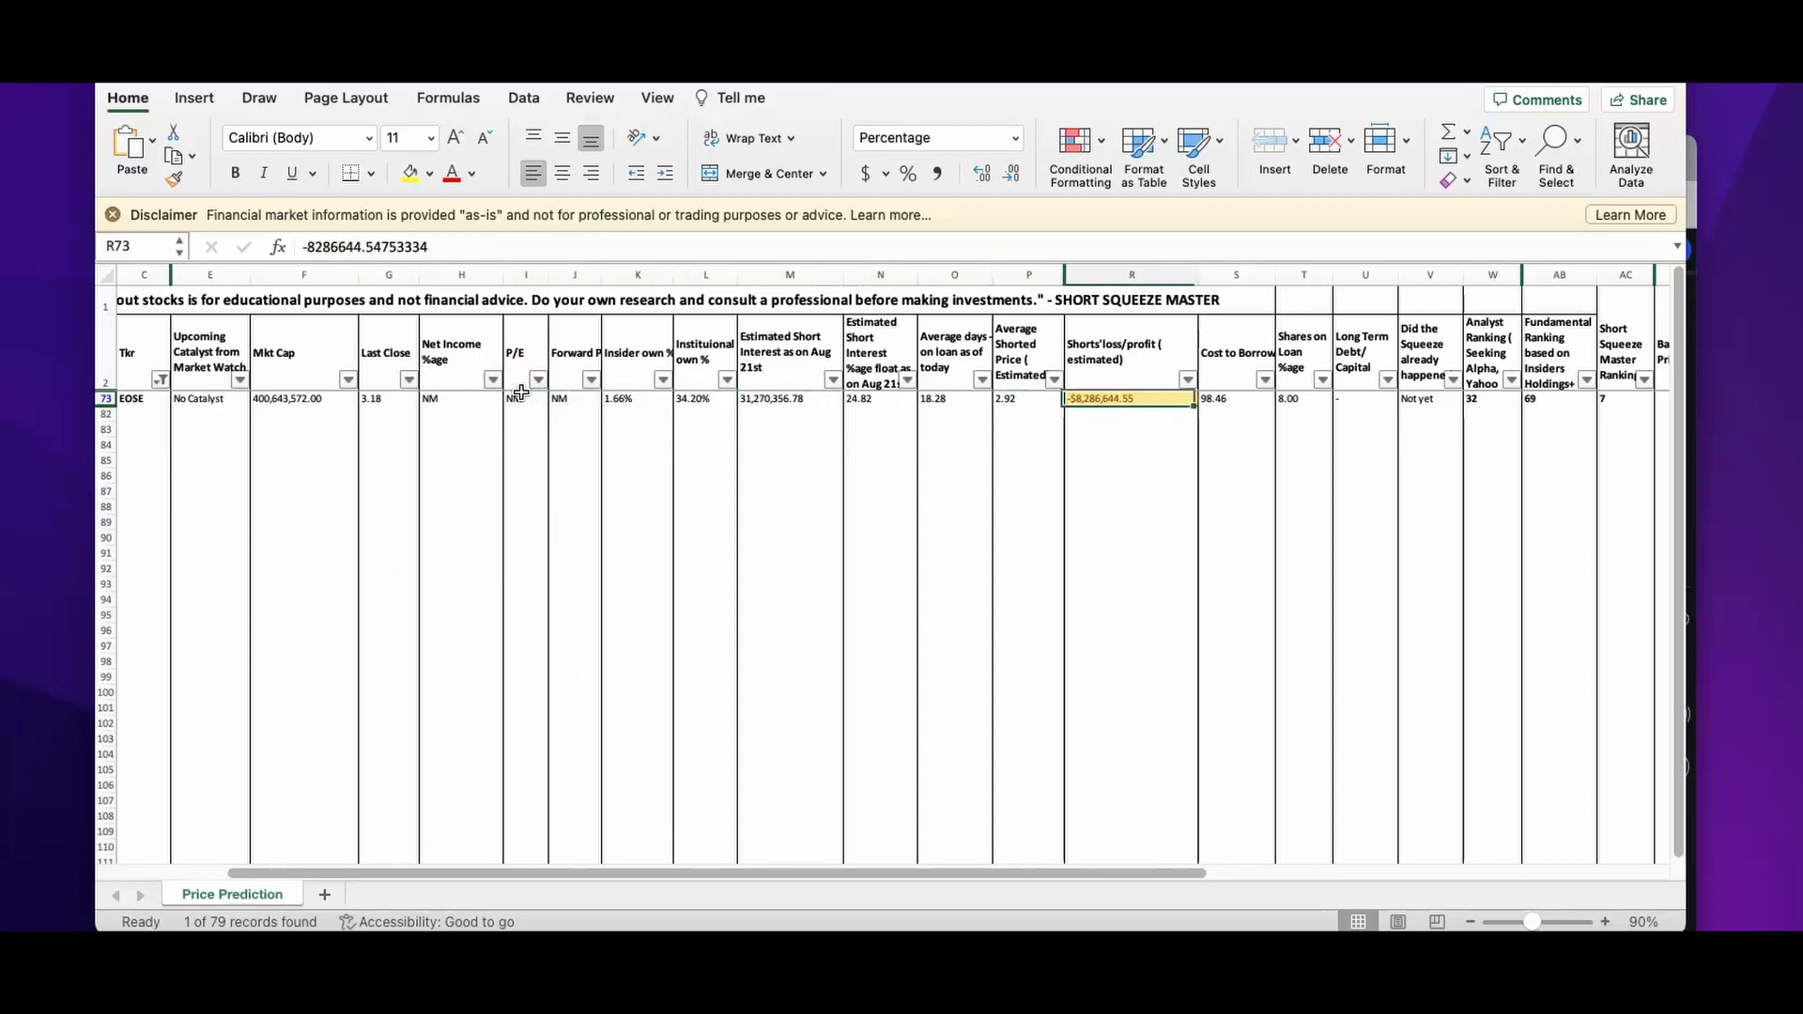
pyautogui.press('Left')
pyautogui.press('Left')
pyautogui.press('Left')
pyautogui.press('Left')
pyautogui.press('Left')
pyautogui.press('Left')
pyautogui.press('Left')
pyautogui.press('Left')
pyautogui.press('Left')
pyautogui.press('Left')
pyautogui.press('Left')
pyautogui.press('Left')
pyautogui.press('Left')
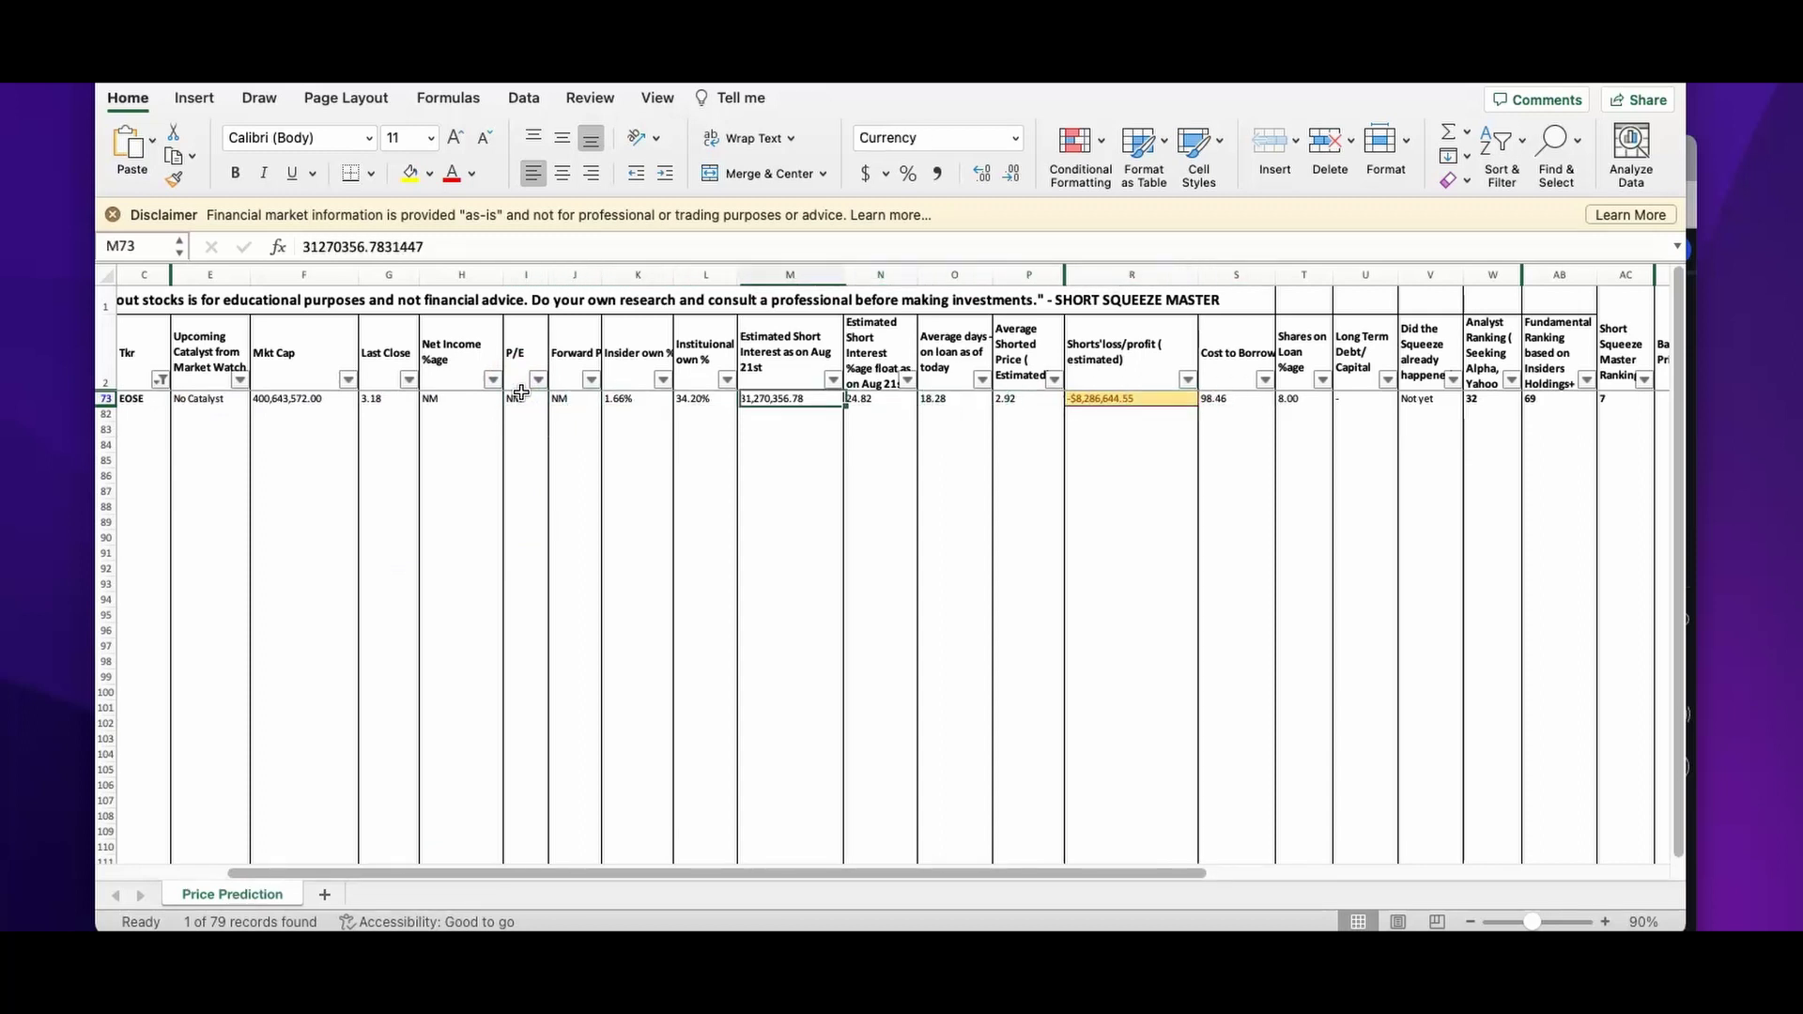
pyautogui.press('Right')
pyautogui.press('Right')
pyautogui.press('Right')
pyautogui.press('Right')
pyautogui.press('Right')
pyautogui.press('Right')
pyautogui.press('Right')
pyautogui.press('Right')
pyautogui.press('Right')
pyautogui.press('Right')
pyautogui.press('Right')
pyautogui.press('Right')
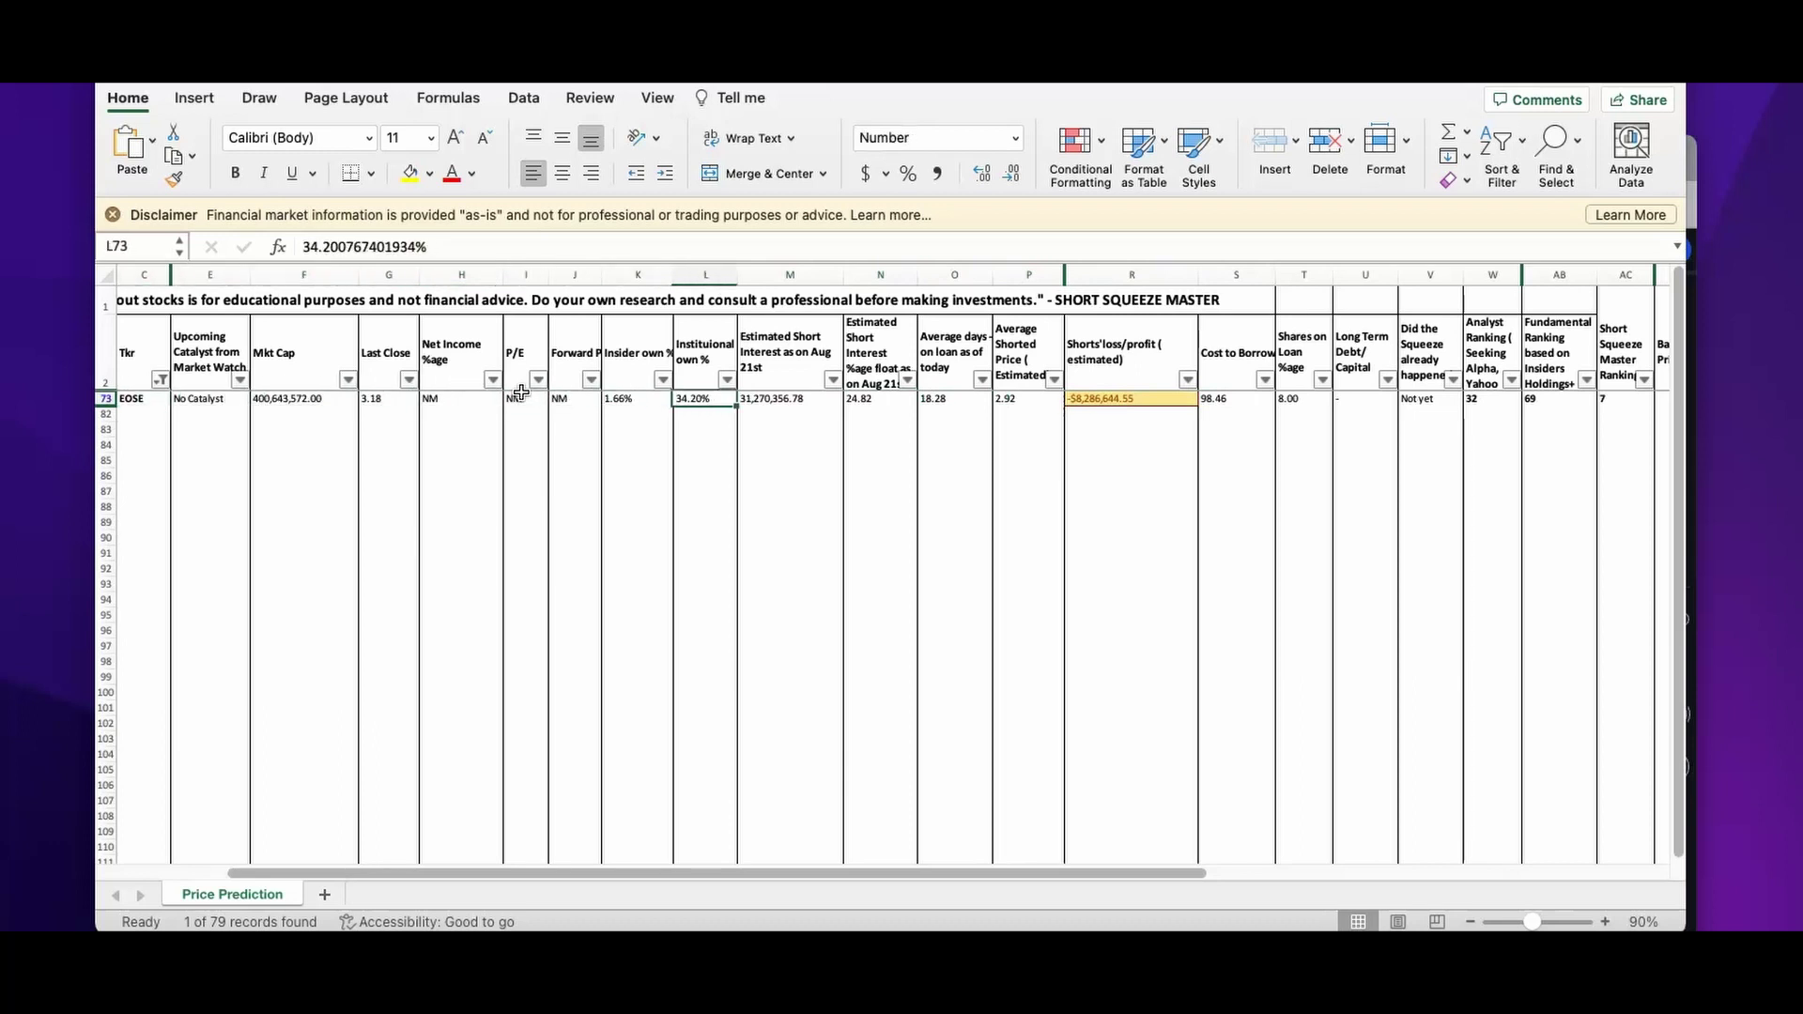
pyautogui.press('Left')
pyautogui.press('Left')
pyautogui.press('Left')
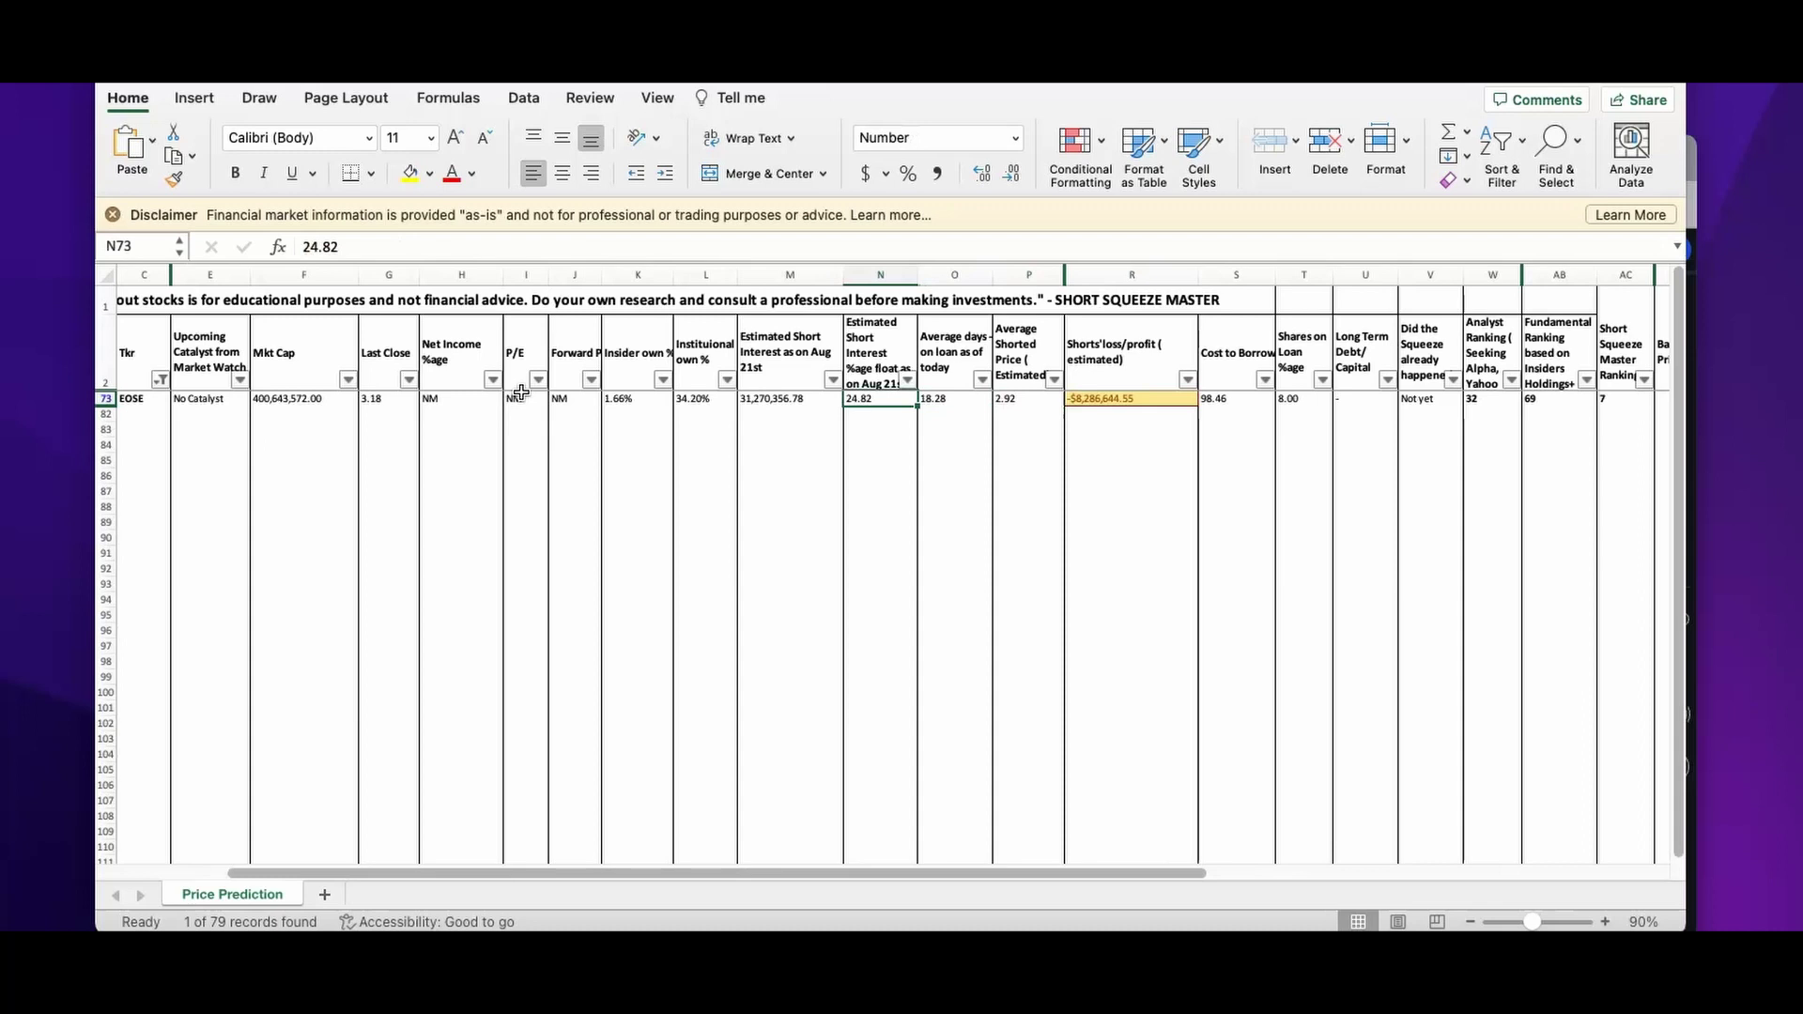
pyautogui.press('Right')
pyautogui.press('Right')
pyautogui.press('Right')
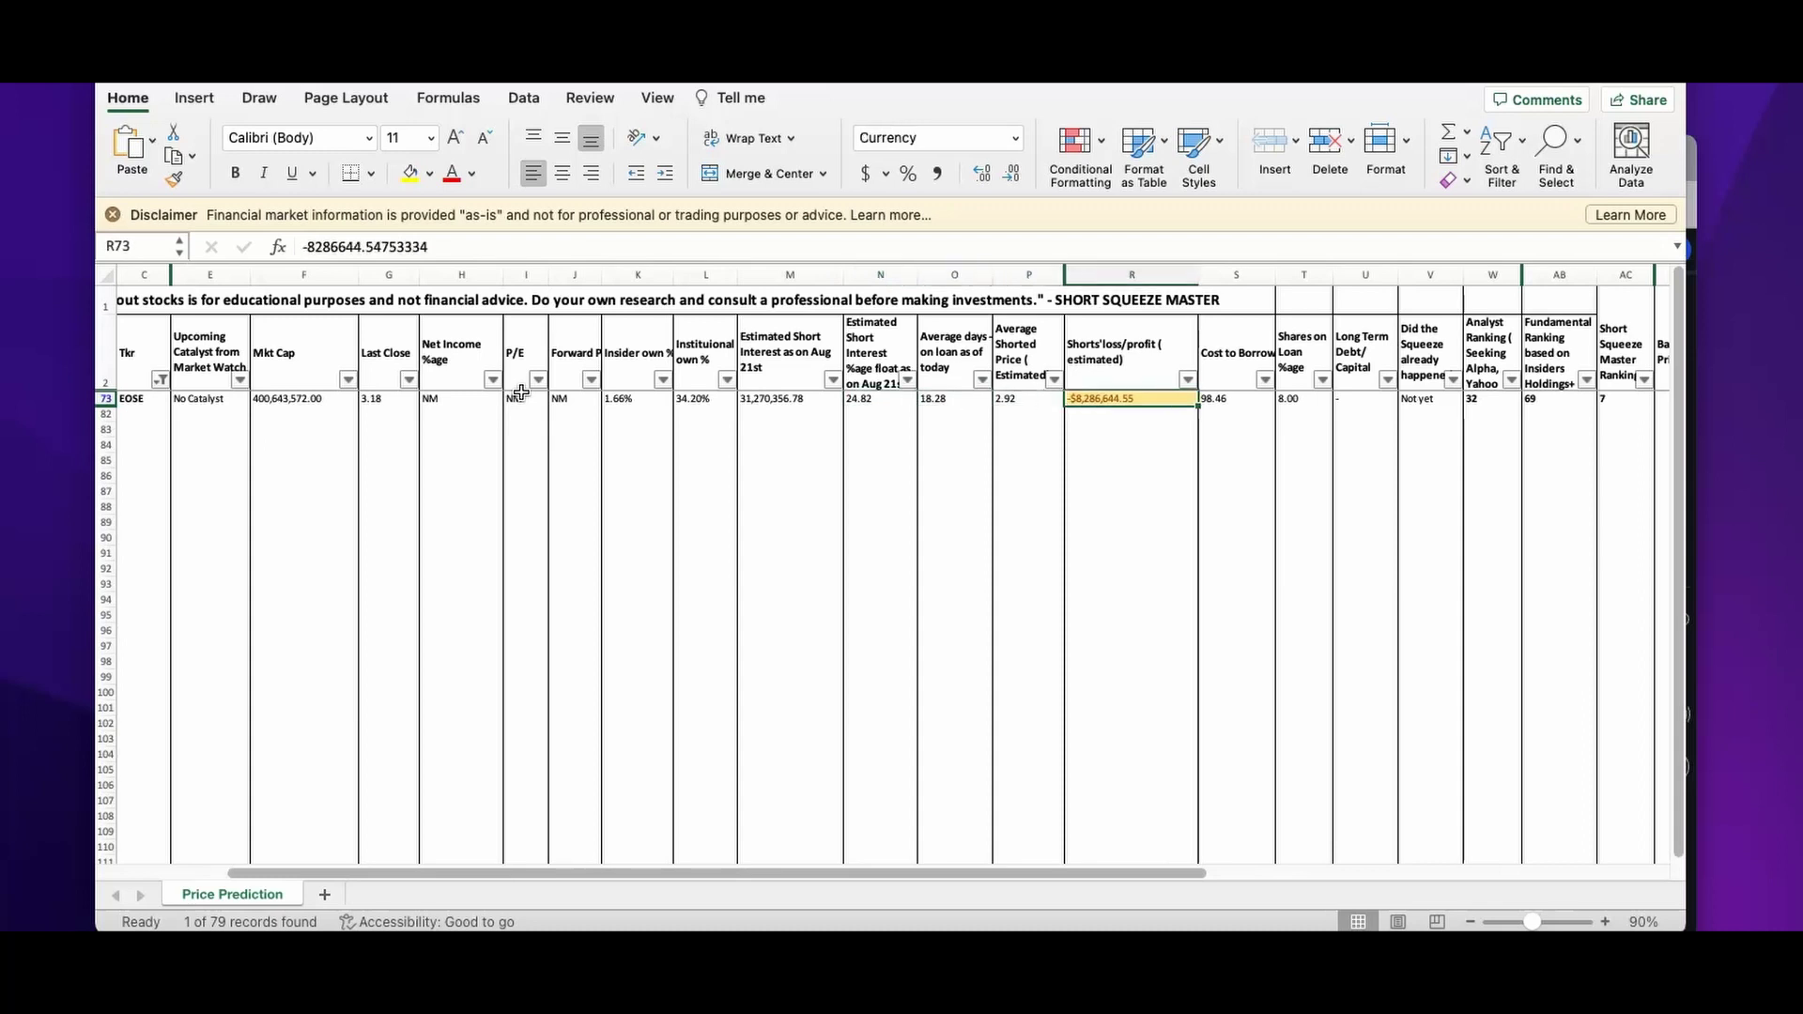
pyautogui.press('Left')
pyautogui.press('Left')
pyautogui.press('Left')
pyautogui.press('Left')
pyautogui.press('Left')
pyautogui.press('Left')
pyautogui.press('Left')
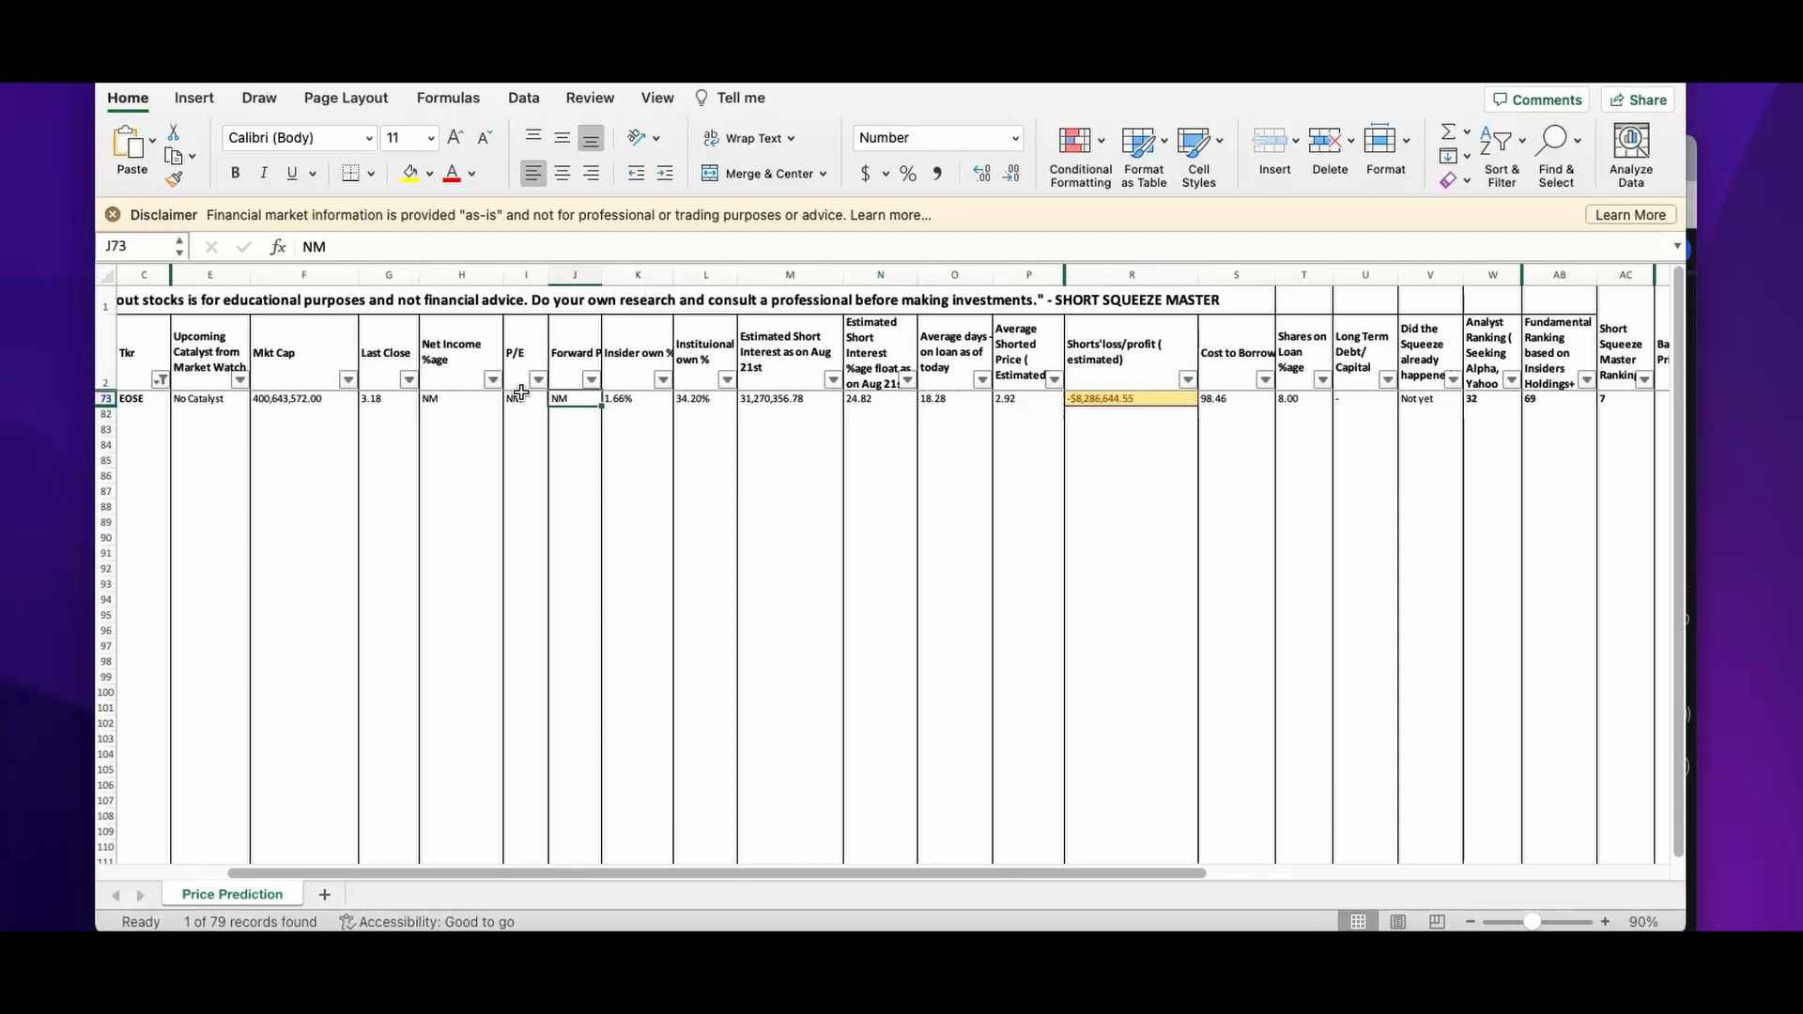
pyautogui.press('Left')
pyautogui.press('Left')
pyautogui.press('Left')
pyautogui.press('Left')
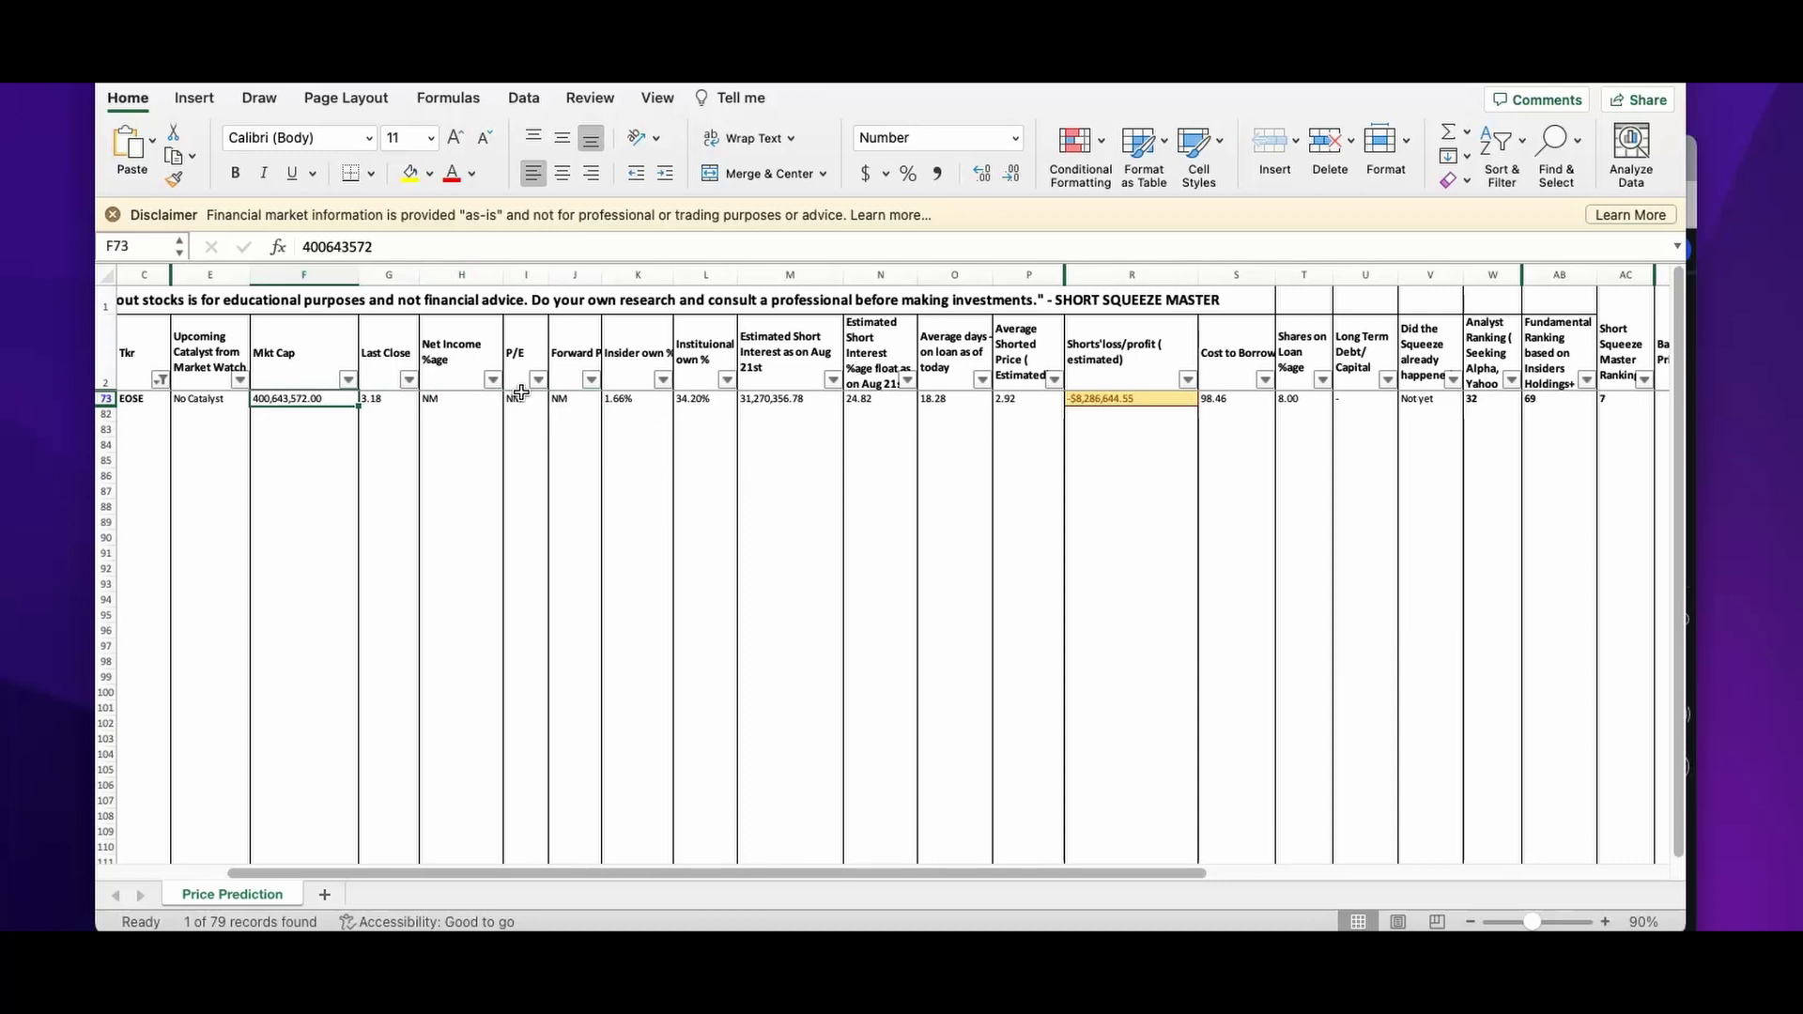
pyautogui.press('Right')
pyautogui.press('Right')
pyautogui.press('Right')
pyautogui.press('Right')
pyautogui.press('Right')
pyautogui.press('Right')
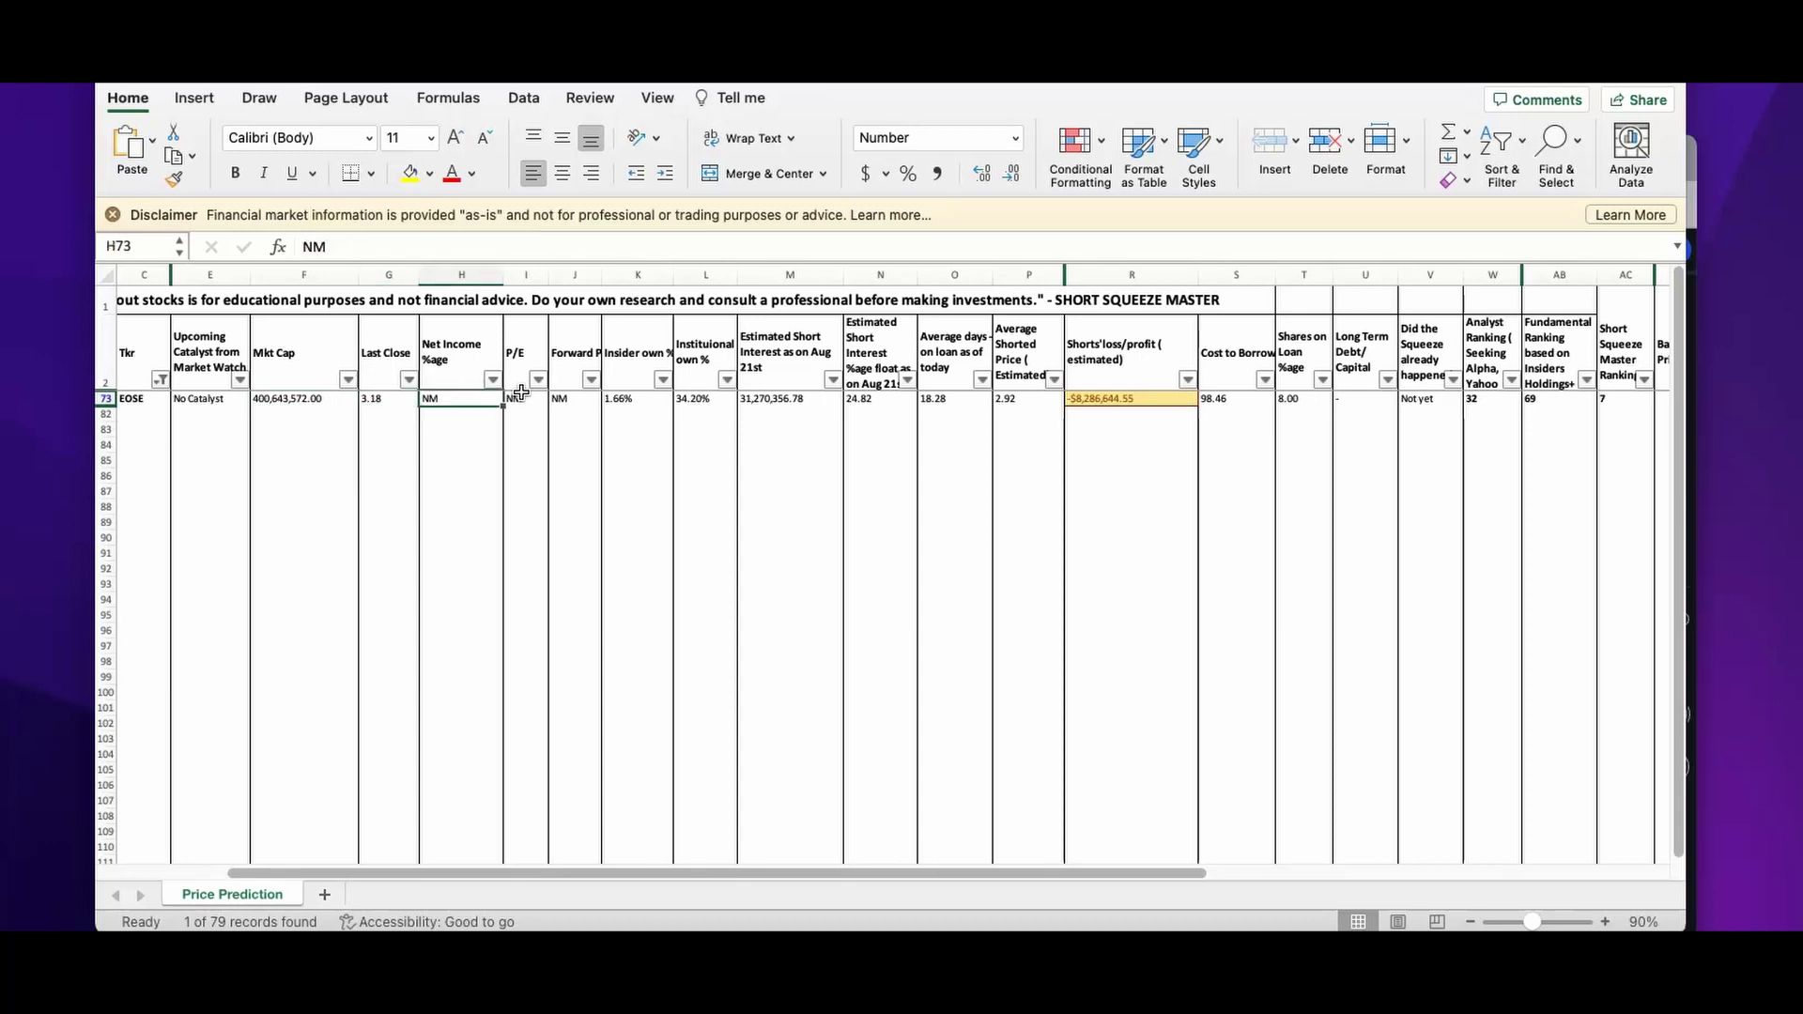
pyautogui.press('Right')
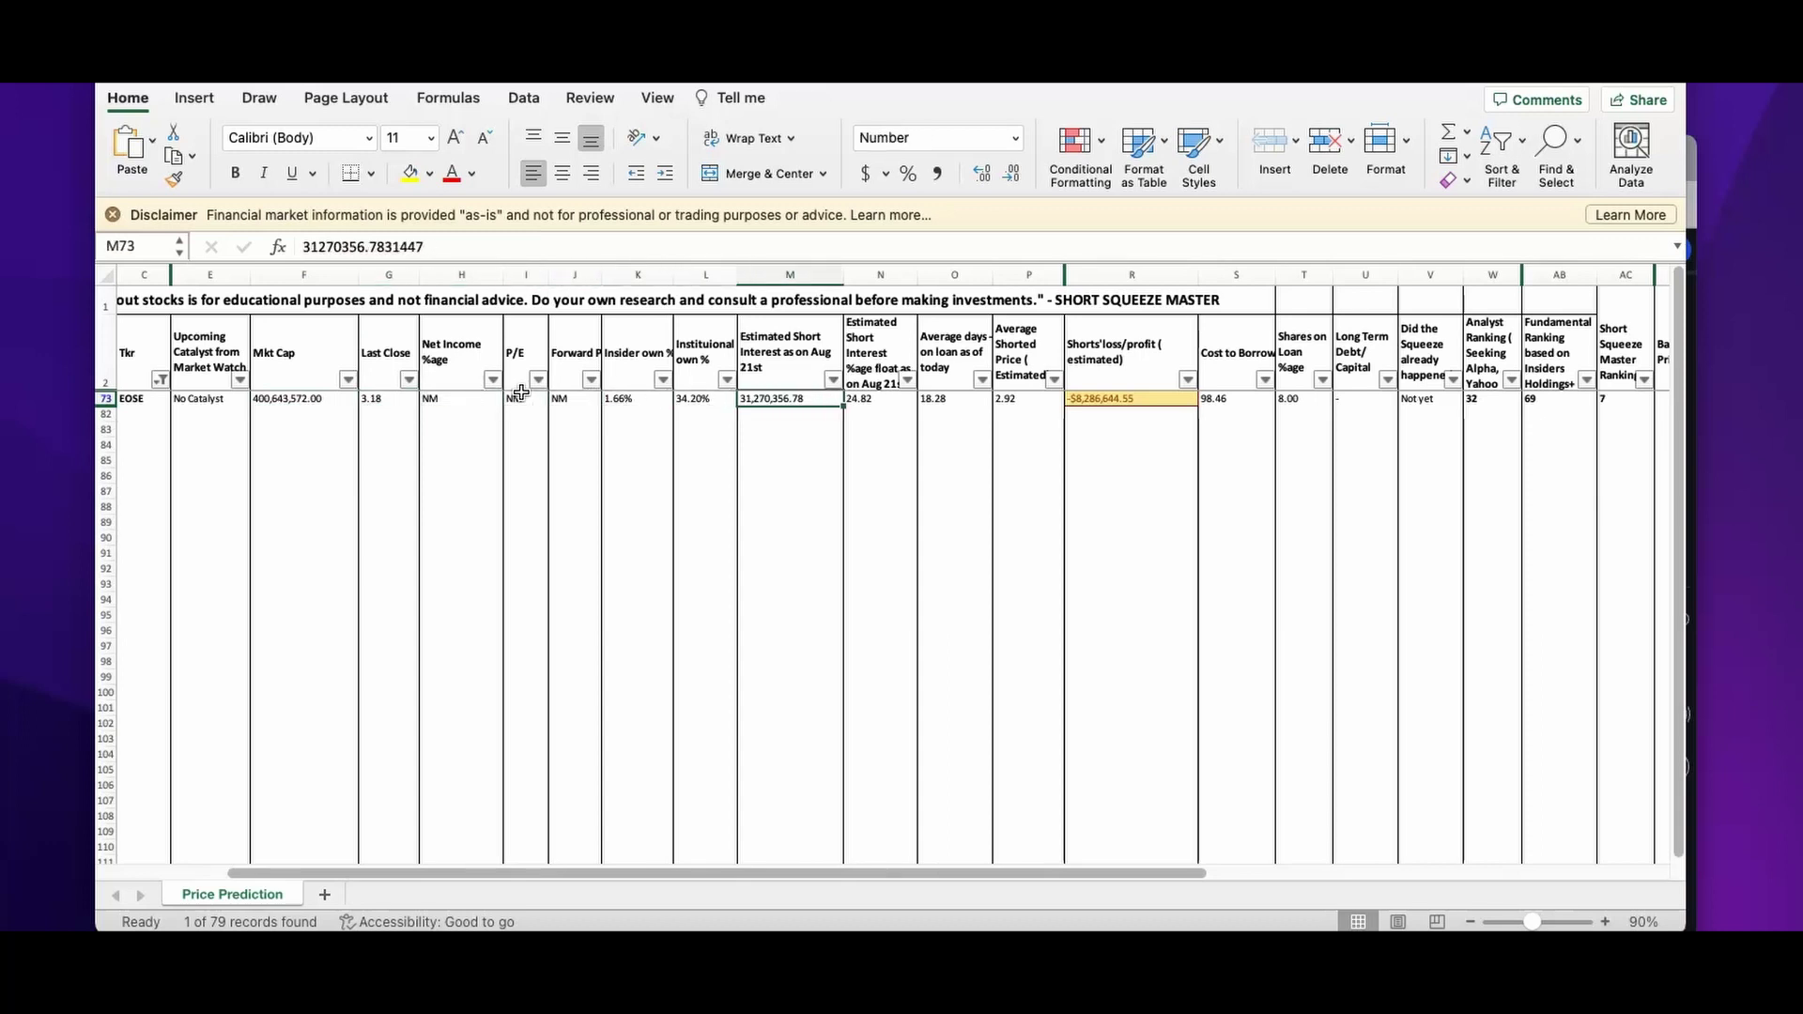
pyautogui.click(158, 376)
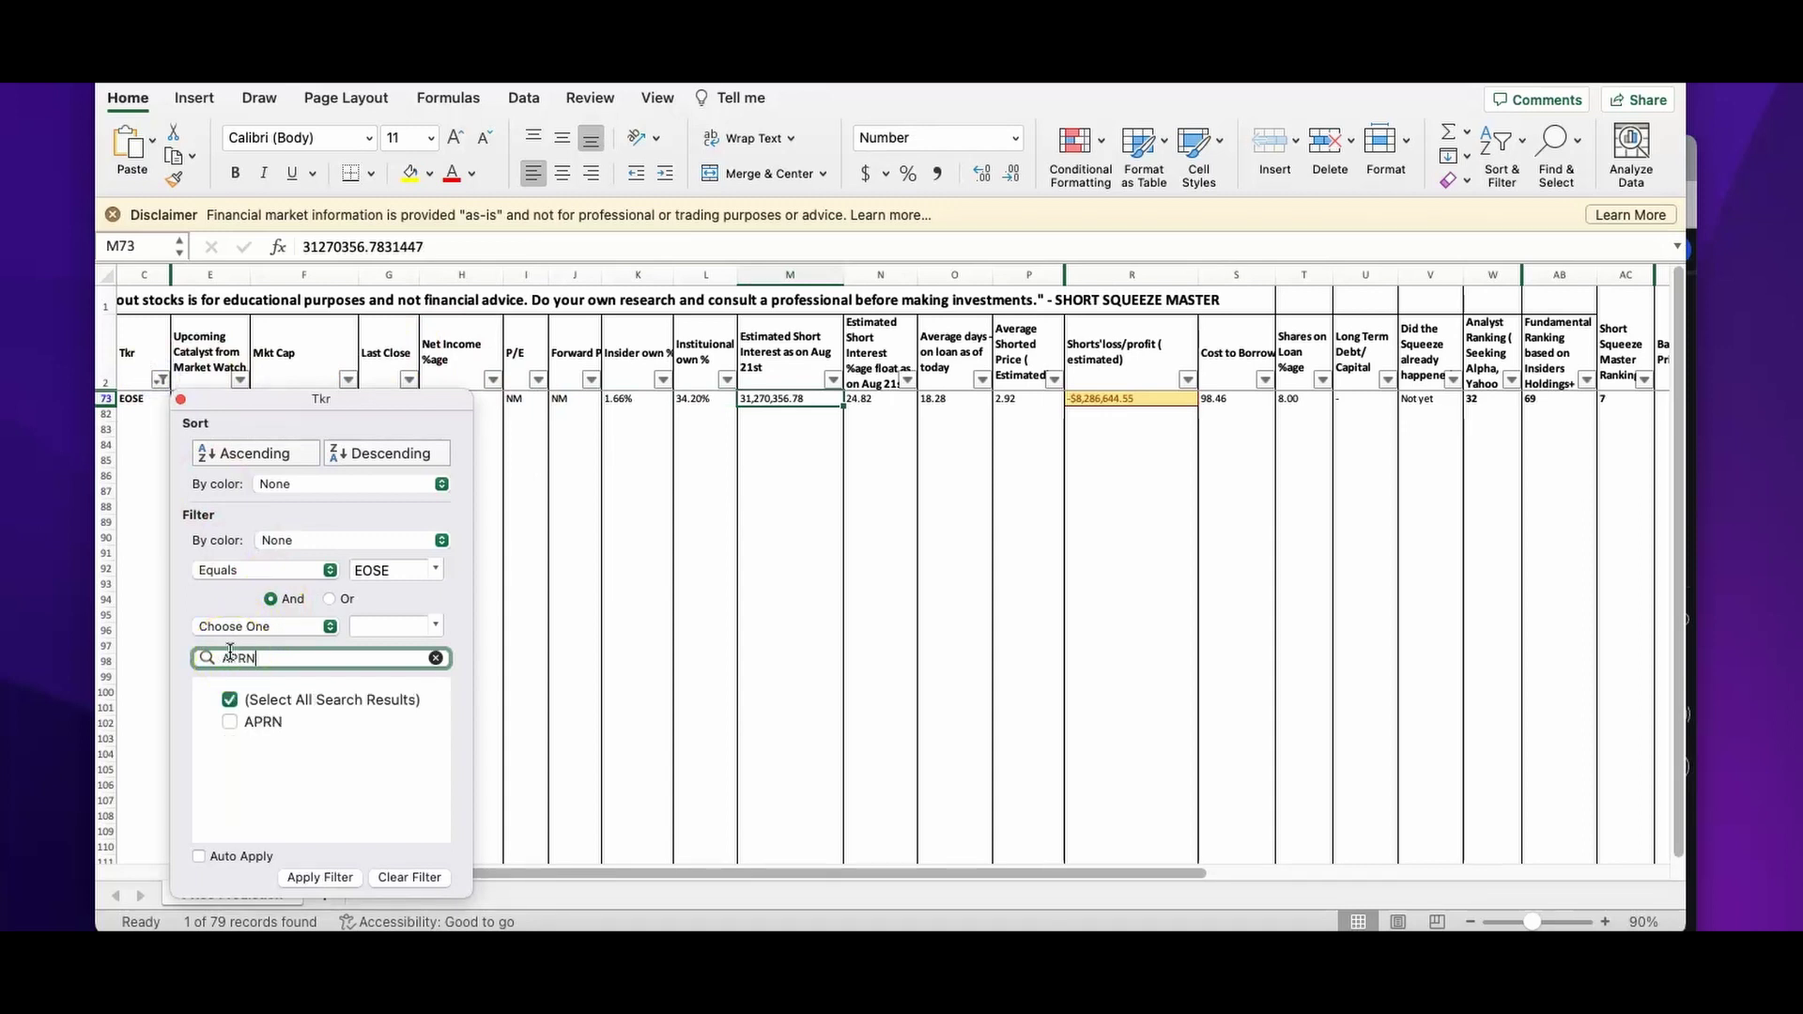
pyautogui.click(230, 722)
pyautogui.click(338, 883)
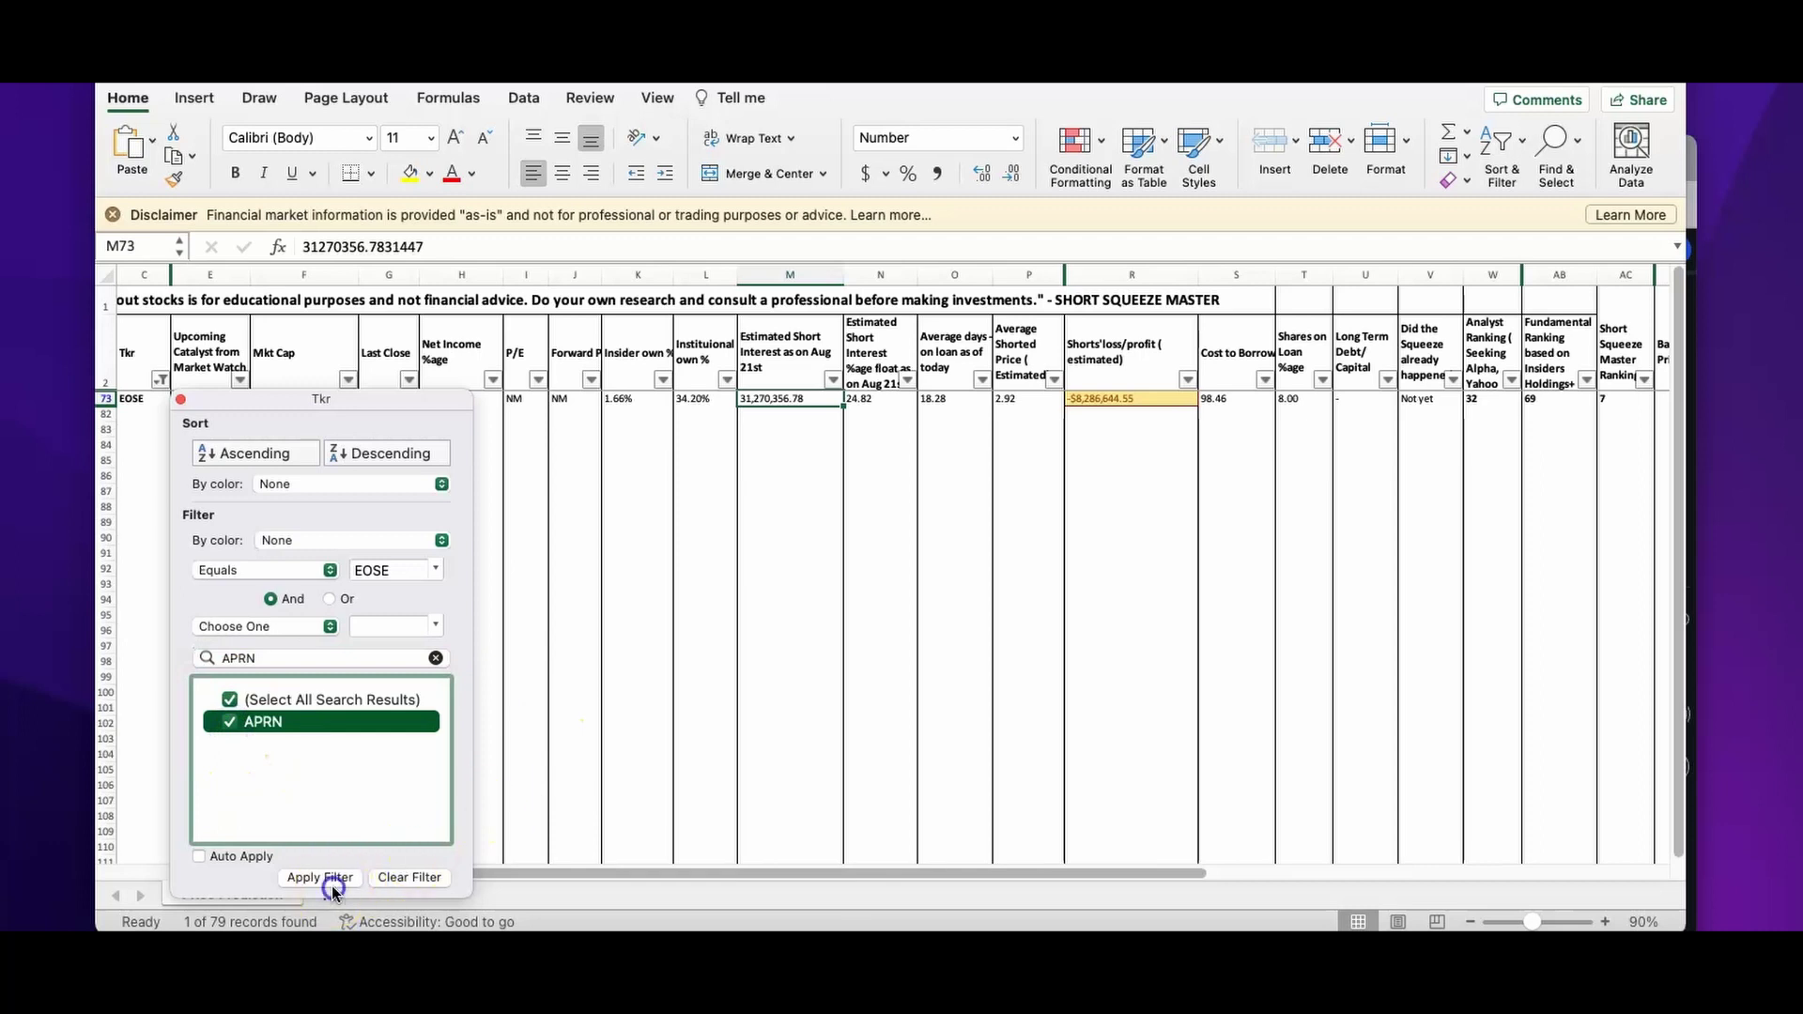
pyautogui.click(745, 445)
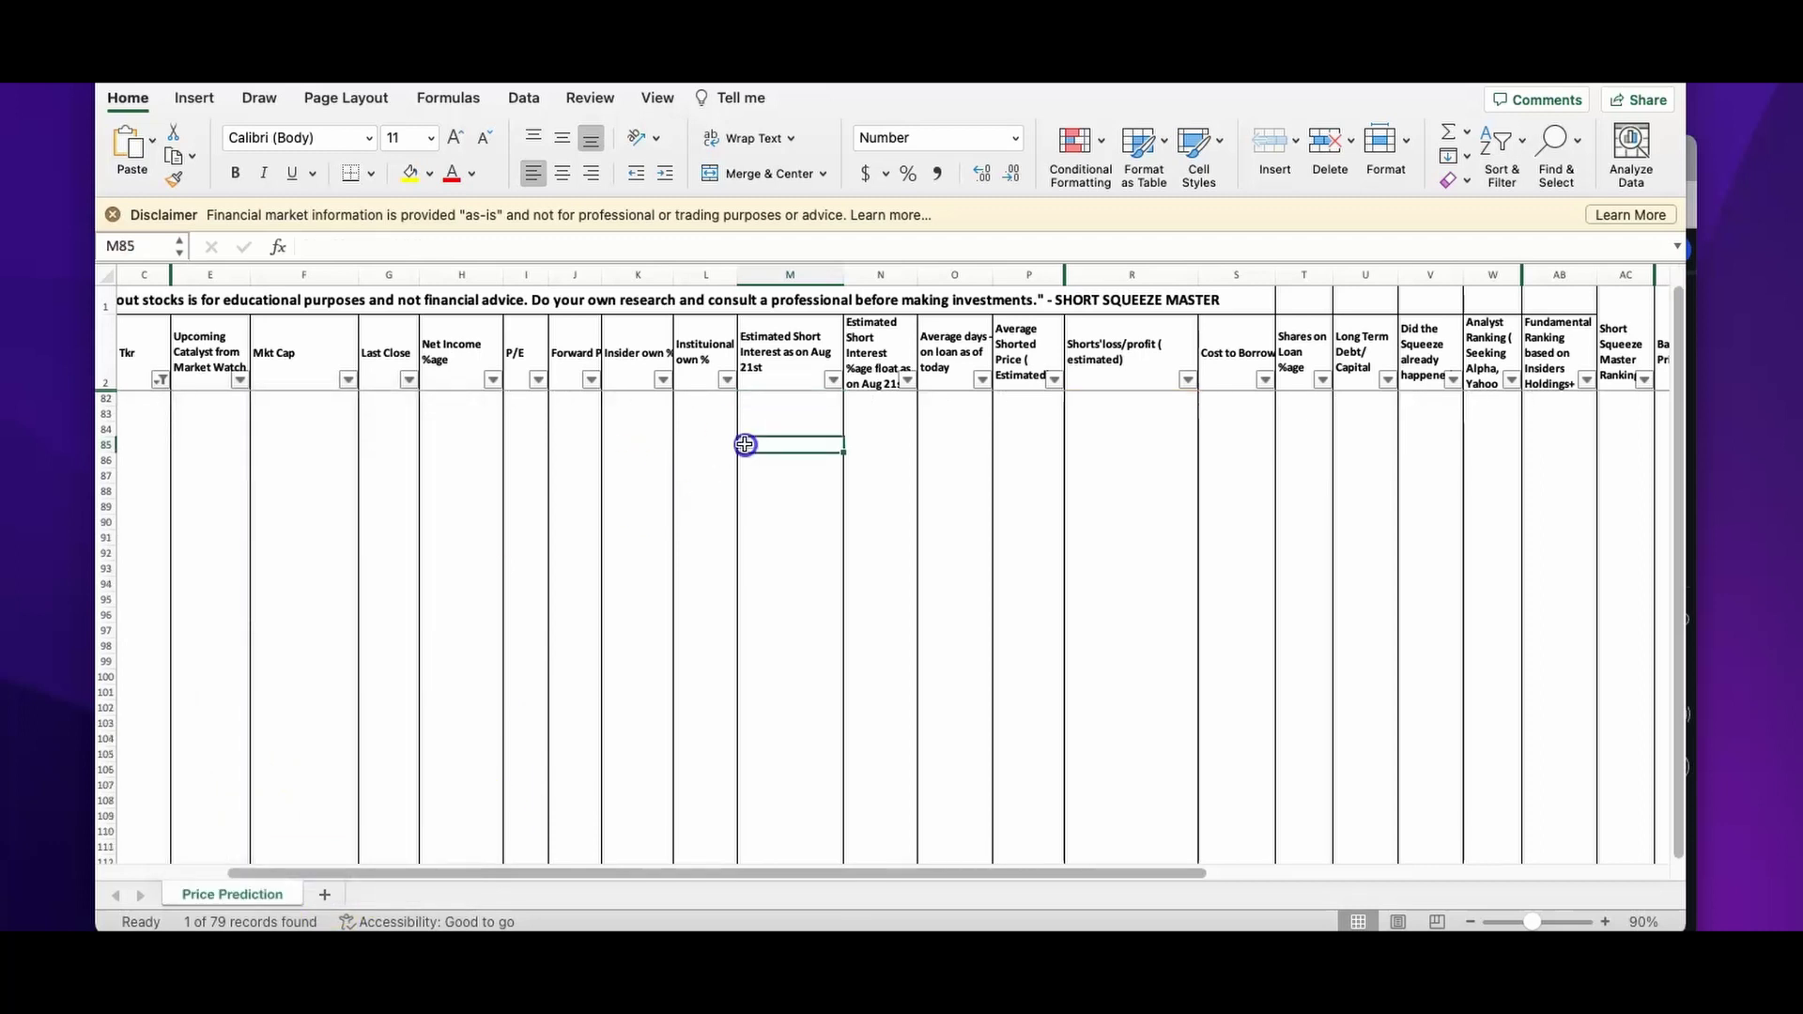
pyautogui.hotkey('ctrl', 'Up')
pyautogui.hotkey('ctrl', 'Up')
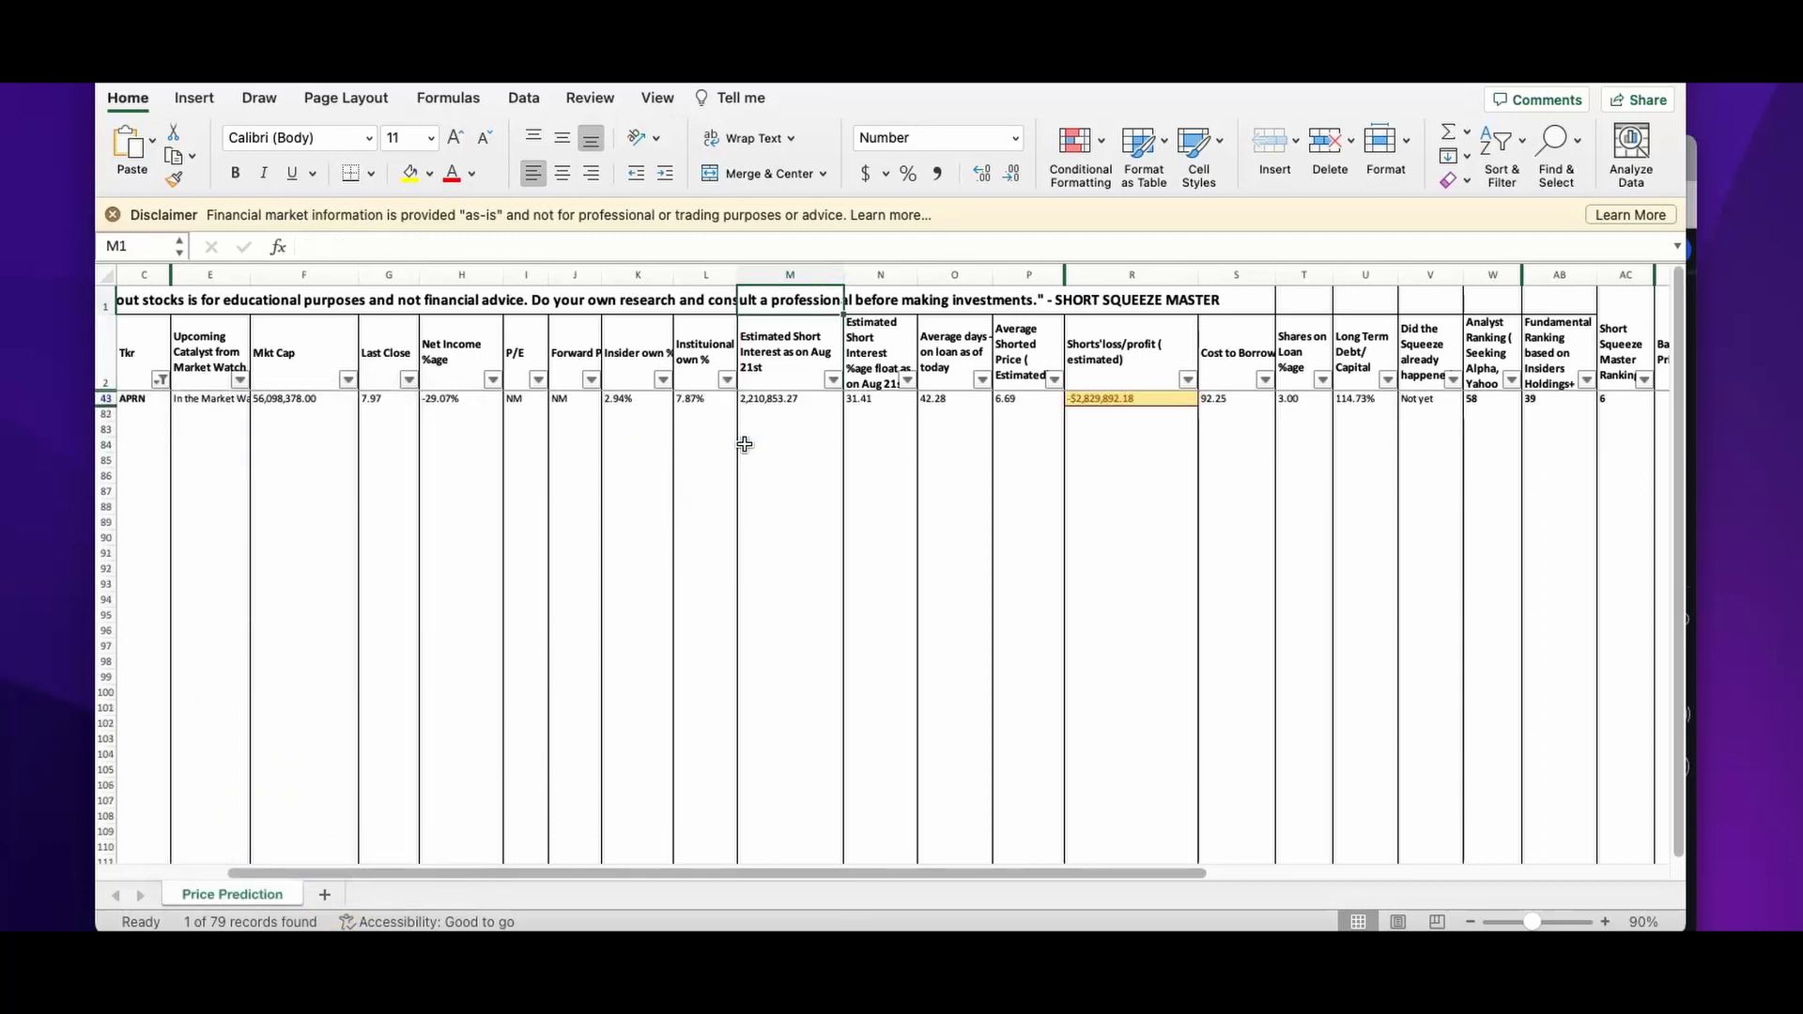
pyautogui.press('Down')
pyautogui.press('Right')
pyautogui.press('Right')
pyautogui.press('Right')
pyautogui.press('Right')
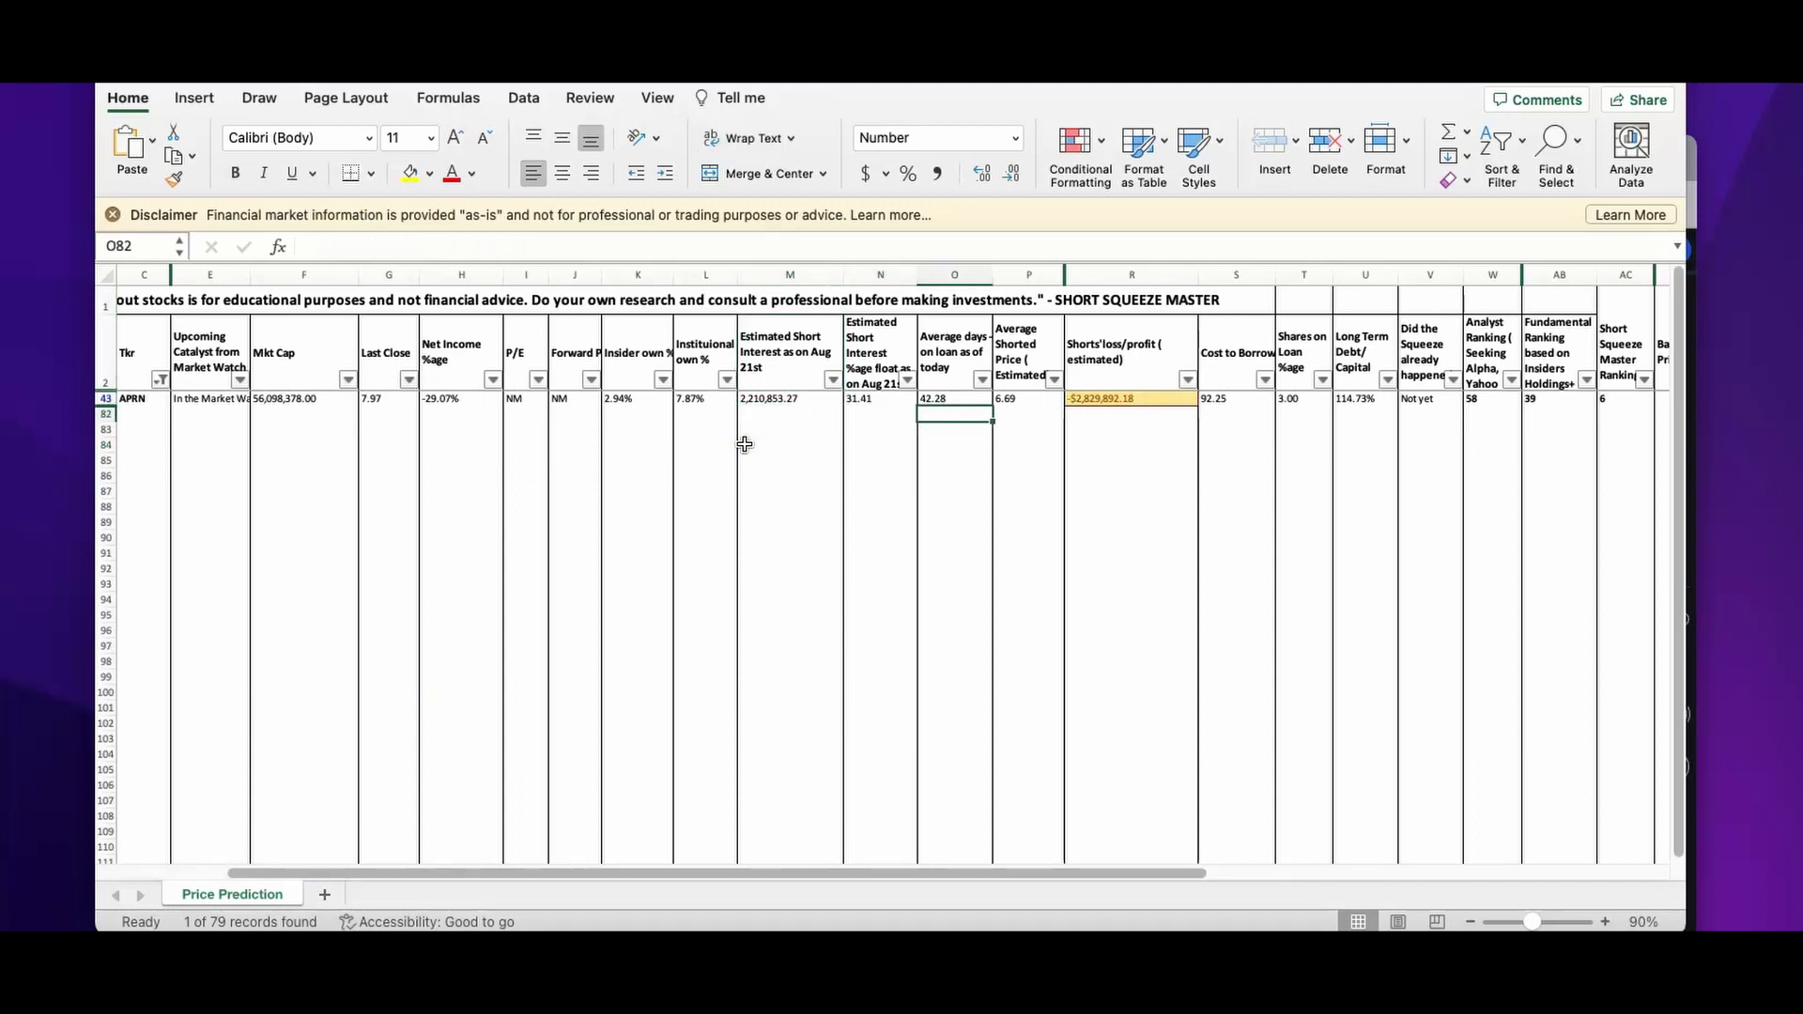
pyautogui.press('Up')
pyautogui.press('Left')
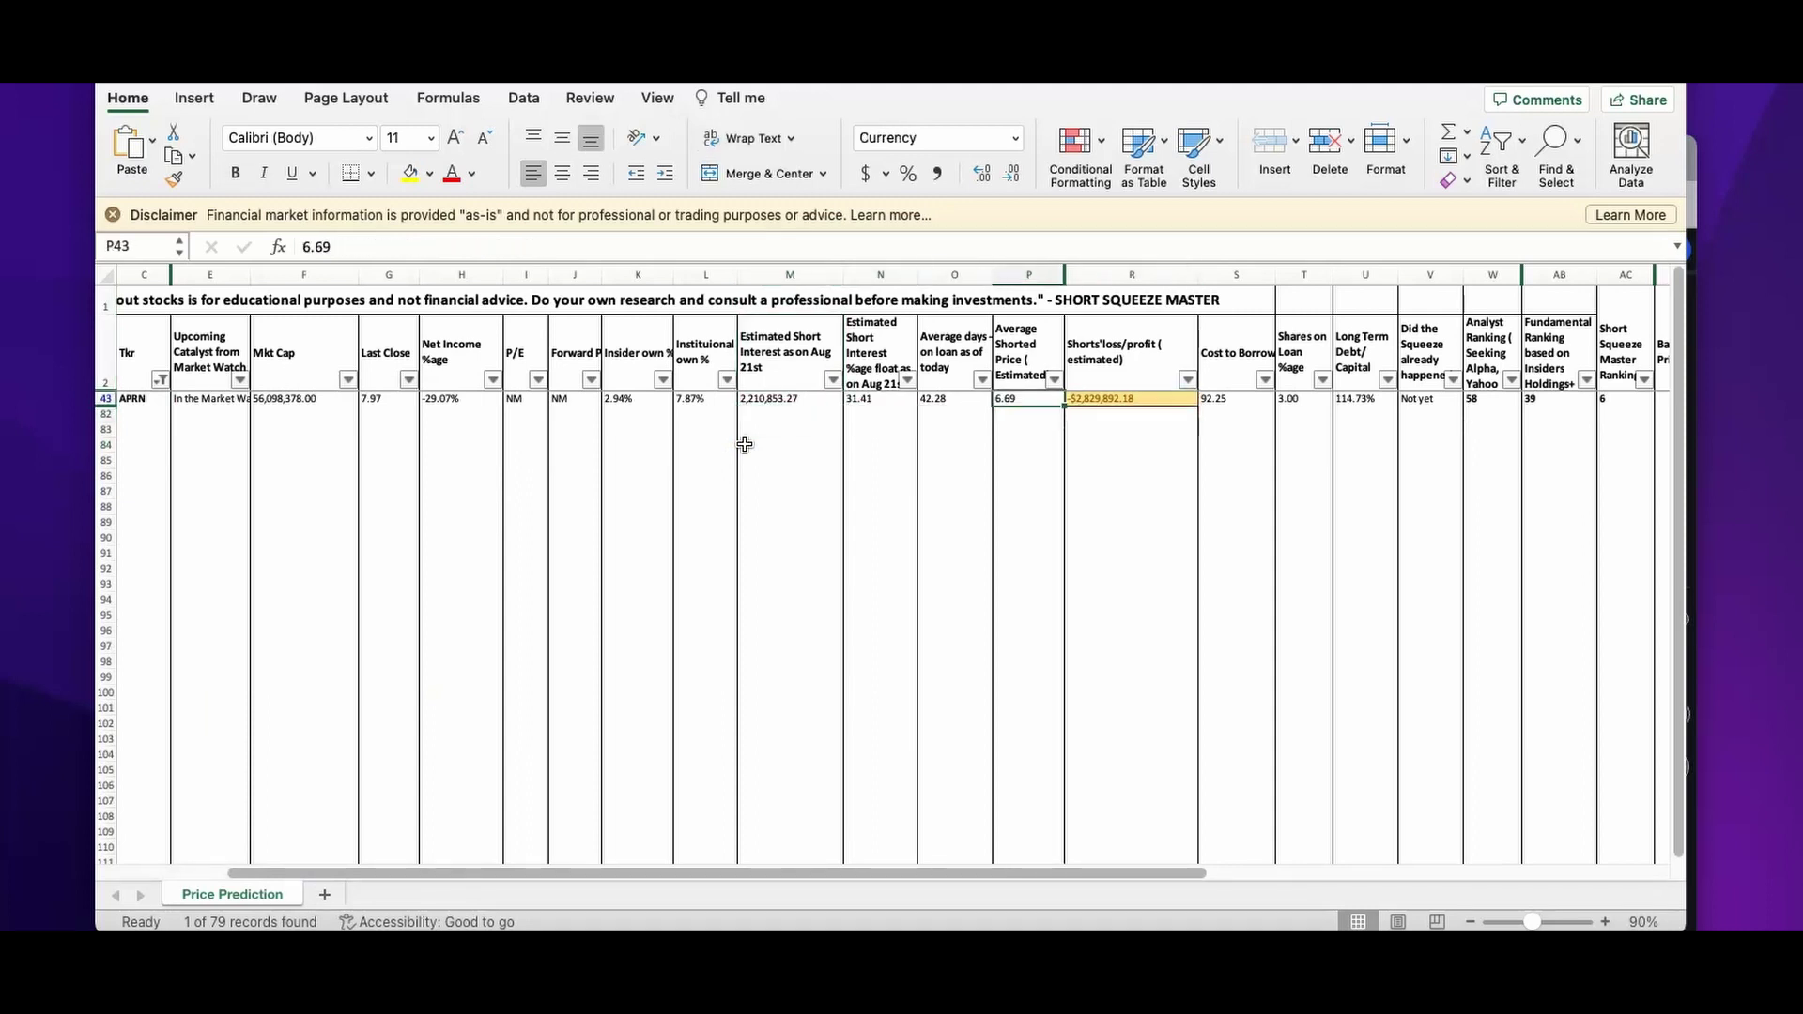
pyautogui.press('Left')
pyautogui.press('Left')
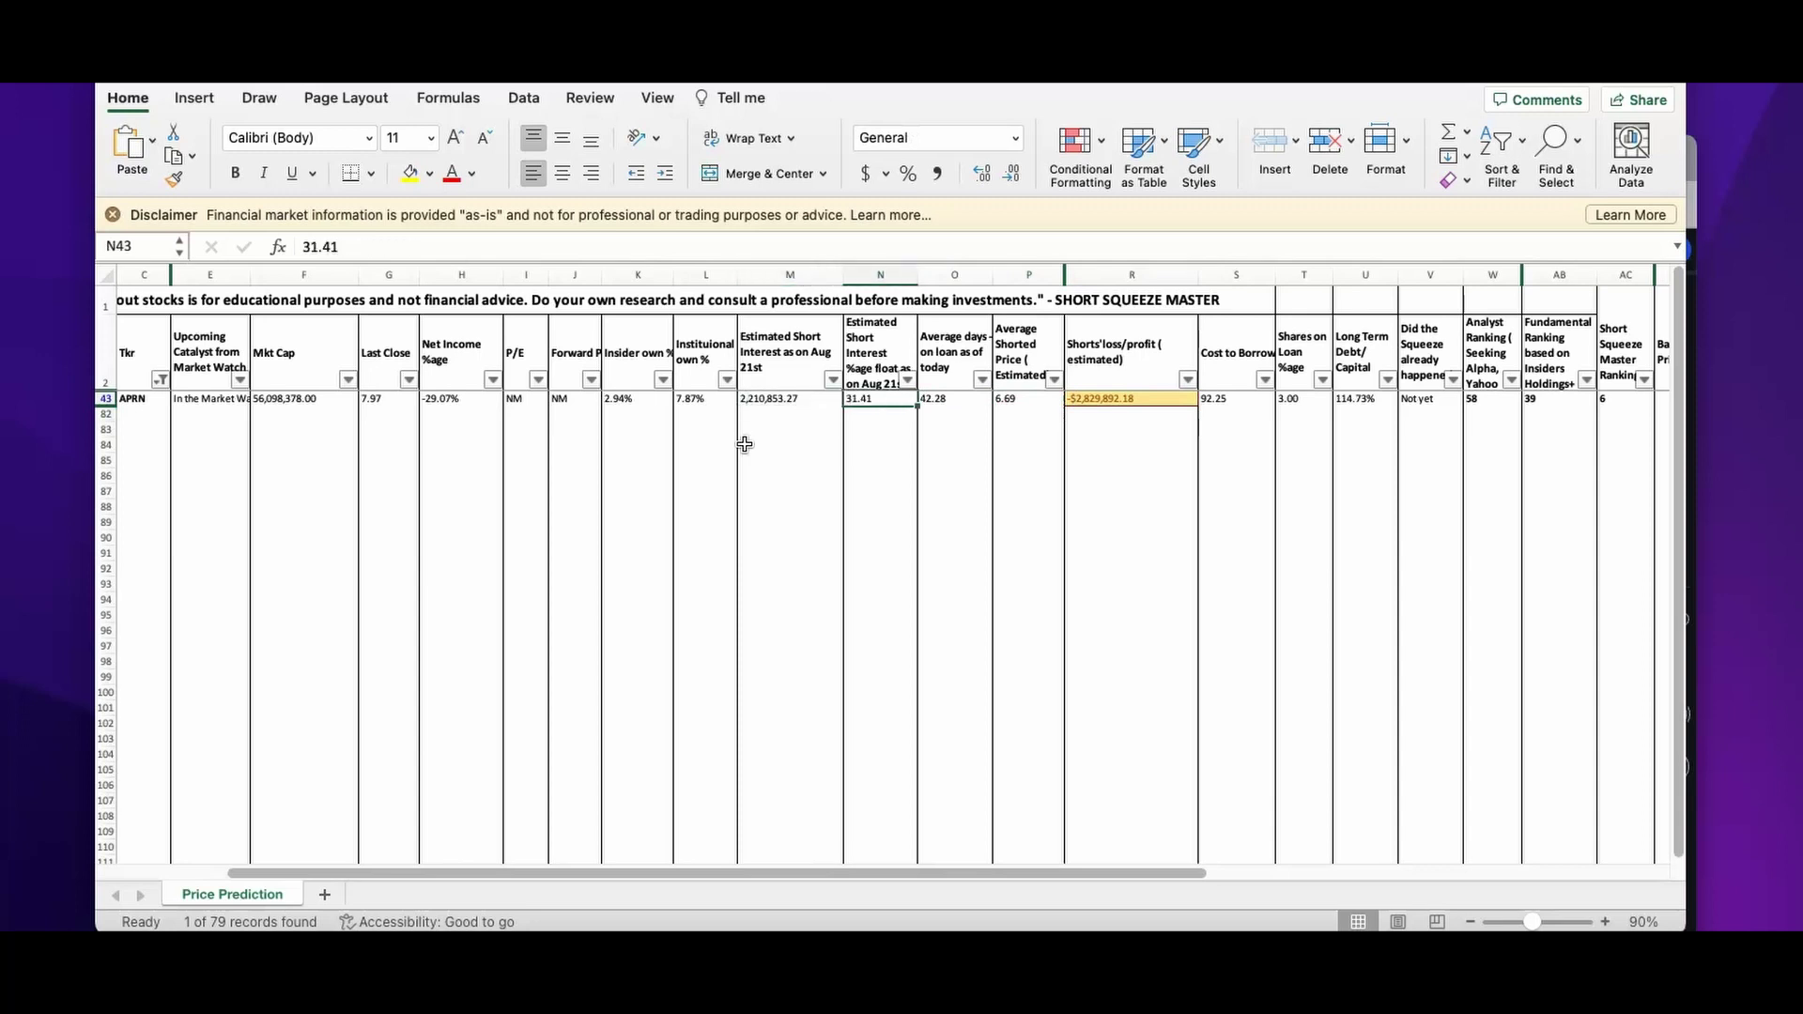
pyautogui.press('Right')
pyautogui.press('Right')
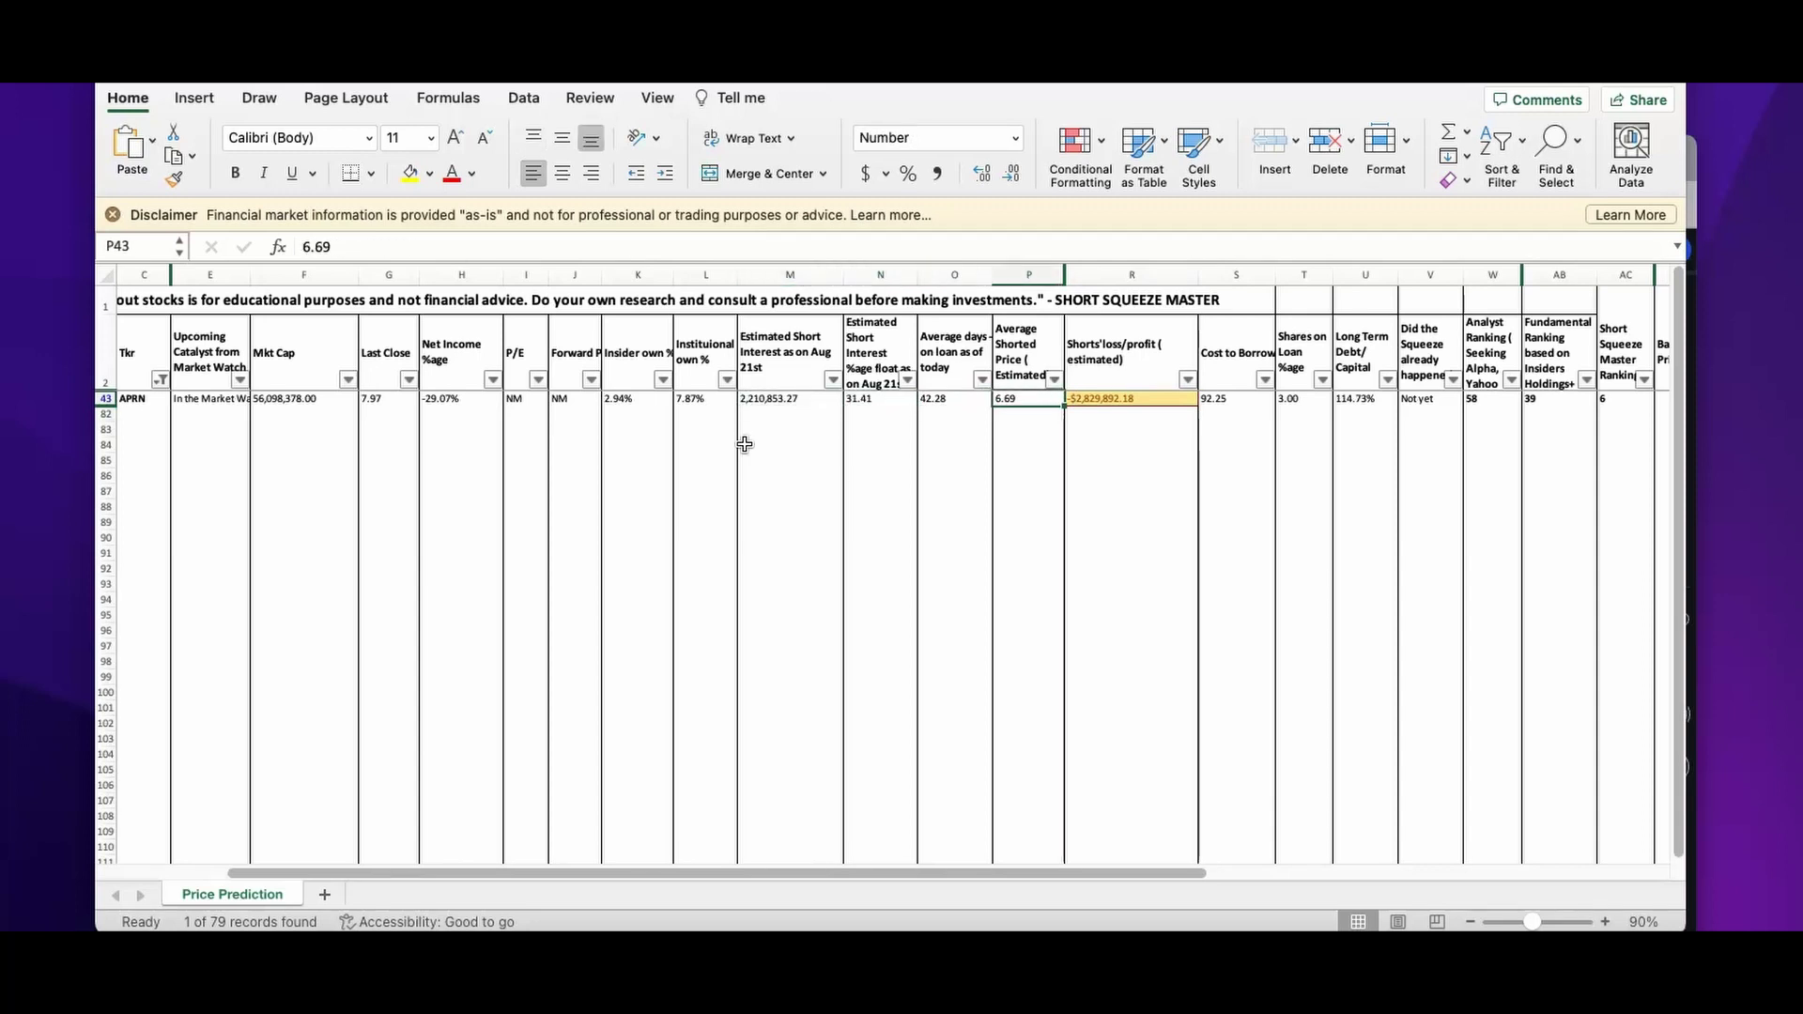
pyautogui.press('Left')
pyautogui.press('Left')
pyautogui.press('Left')
pyautogui.press('Left')
pyautogui.press('Left')
pyautogui.press('Left')
pyautogui.press('Left')
pyautogui.press('Left')
pyautogui.press('Left')
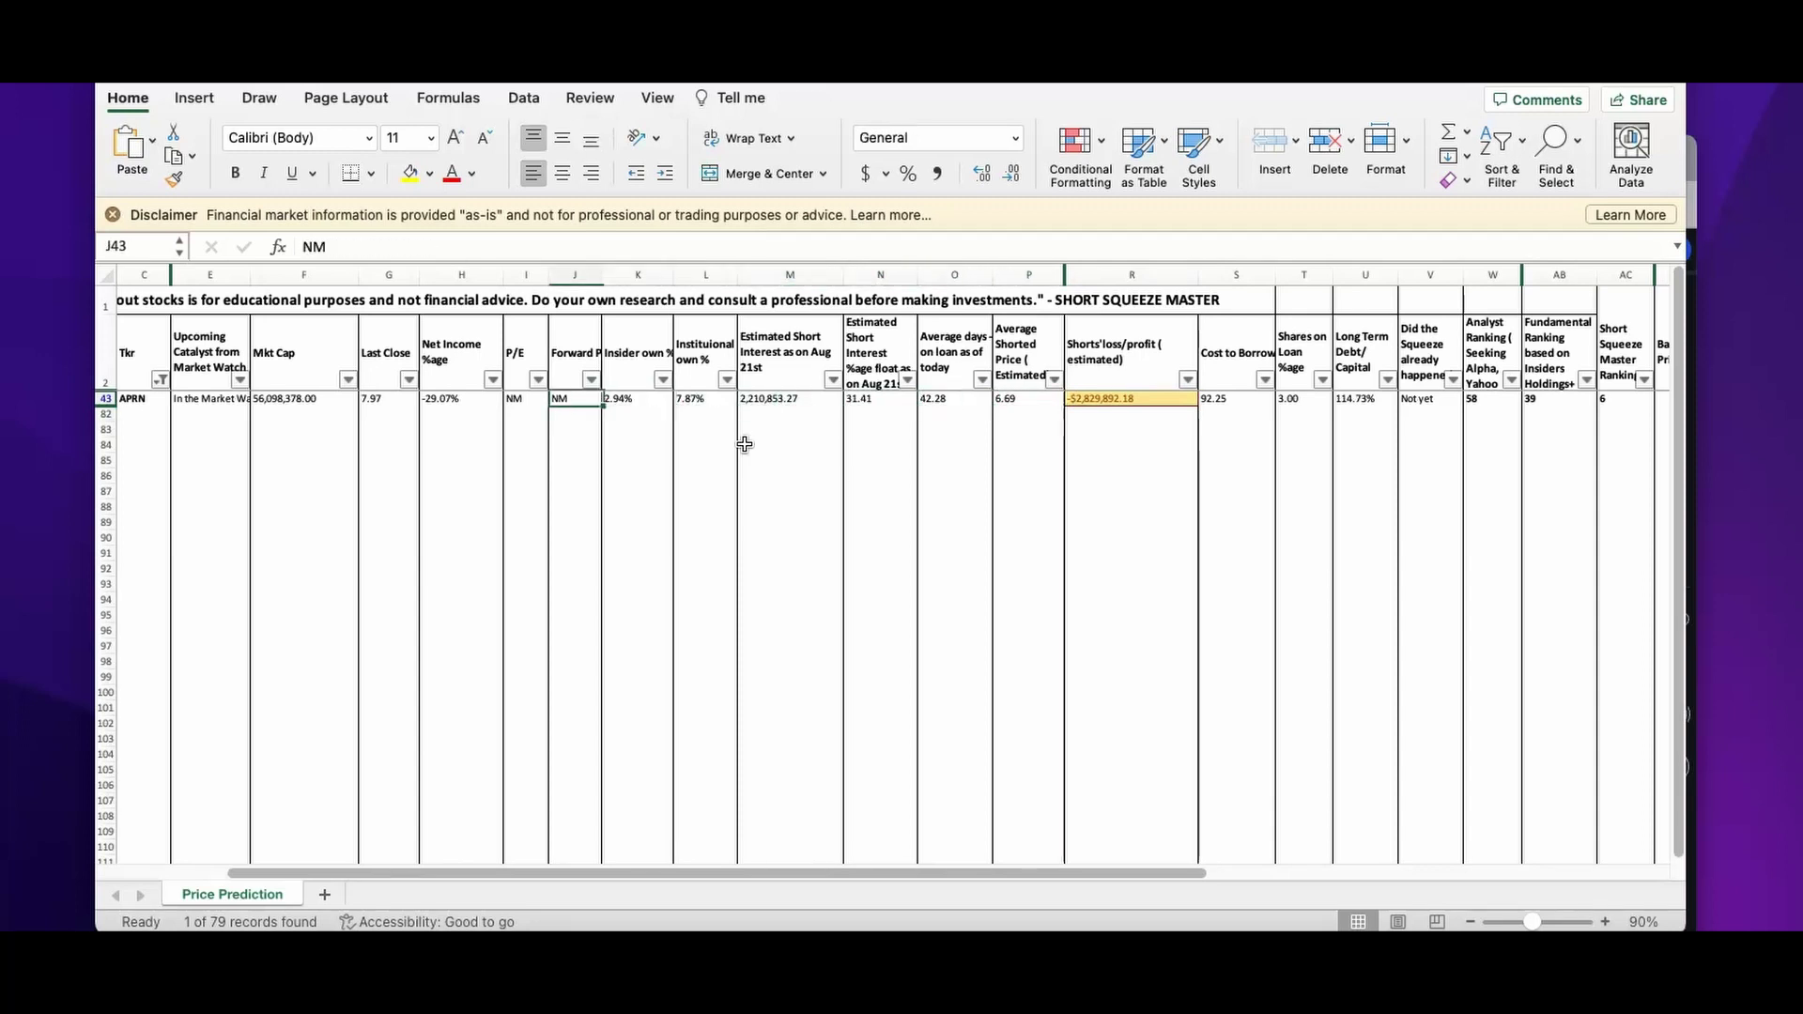
pyautogui.press('Right')
pyautogui.press('Right')
pyautogui.press('Right')
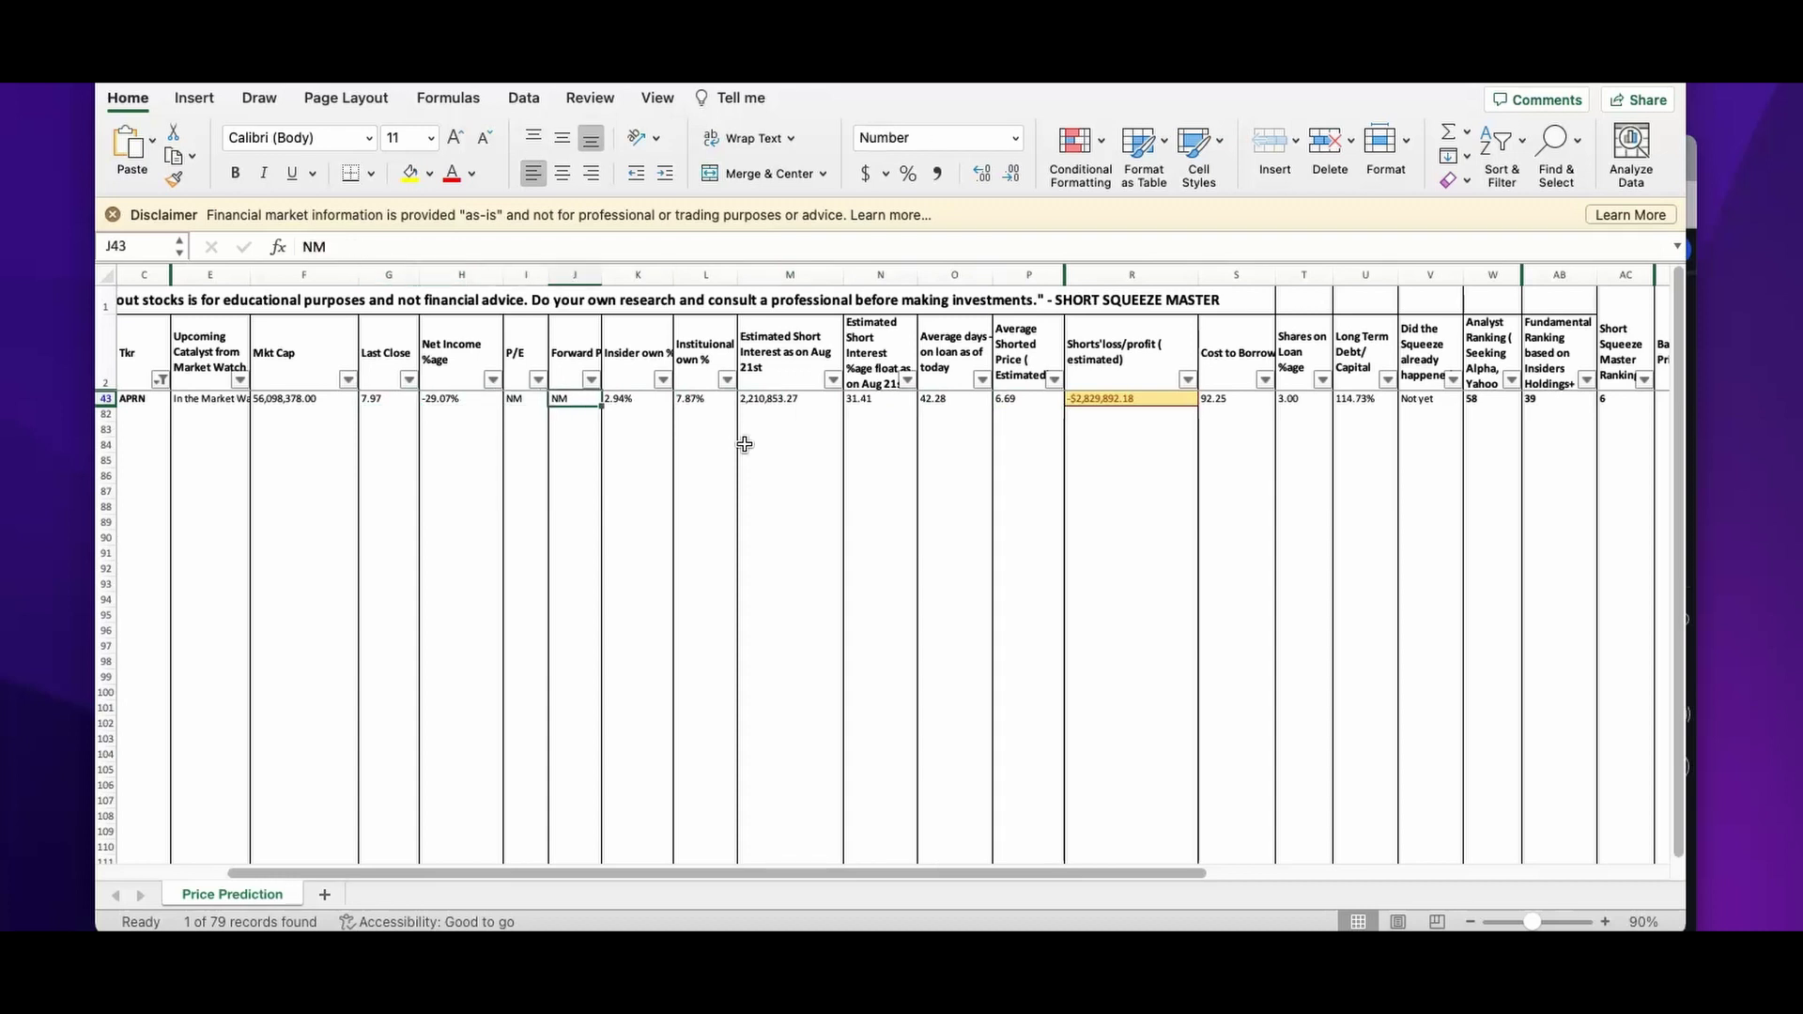
pyautogui.press('Right')
pyautogui.press('Right')
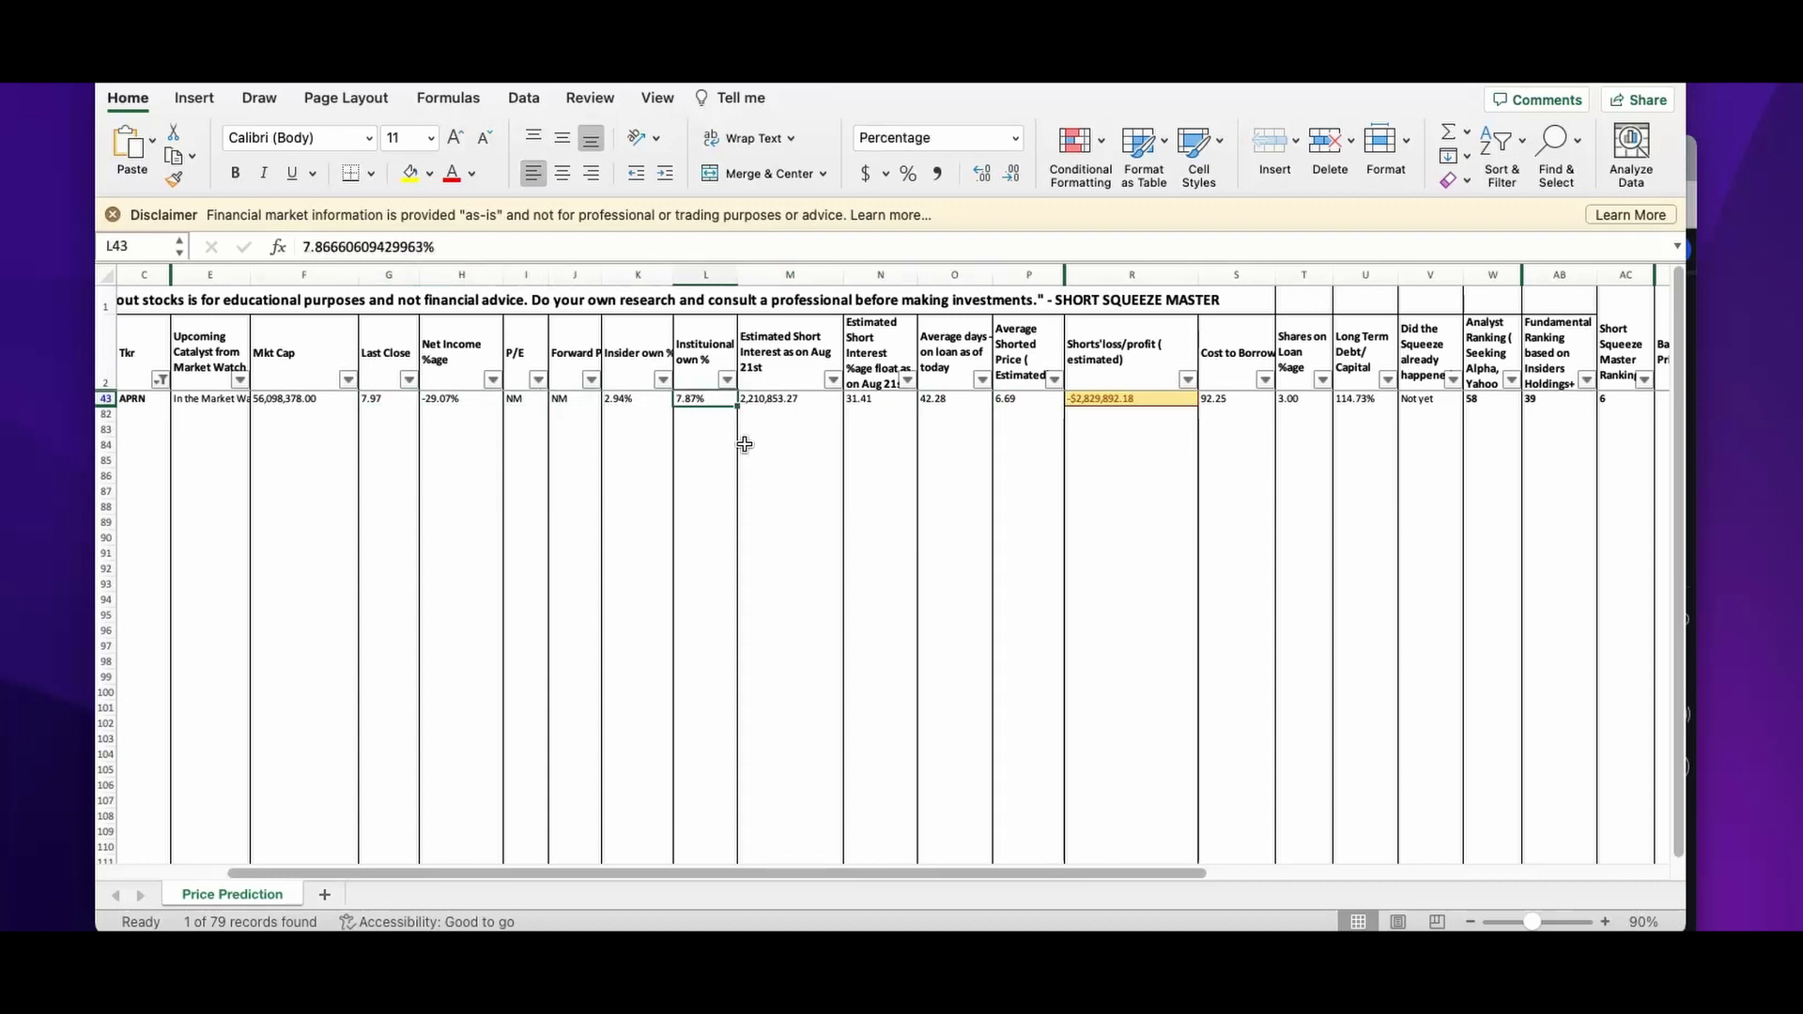
pyautogui.press('Right')
pyautogui.press('Right')
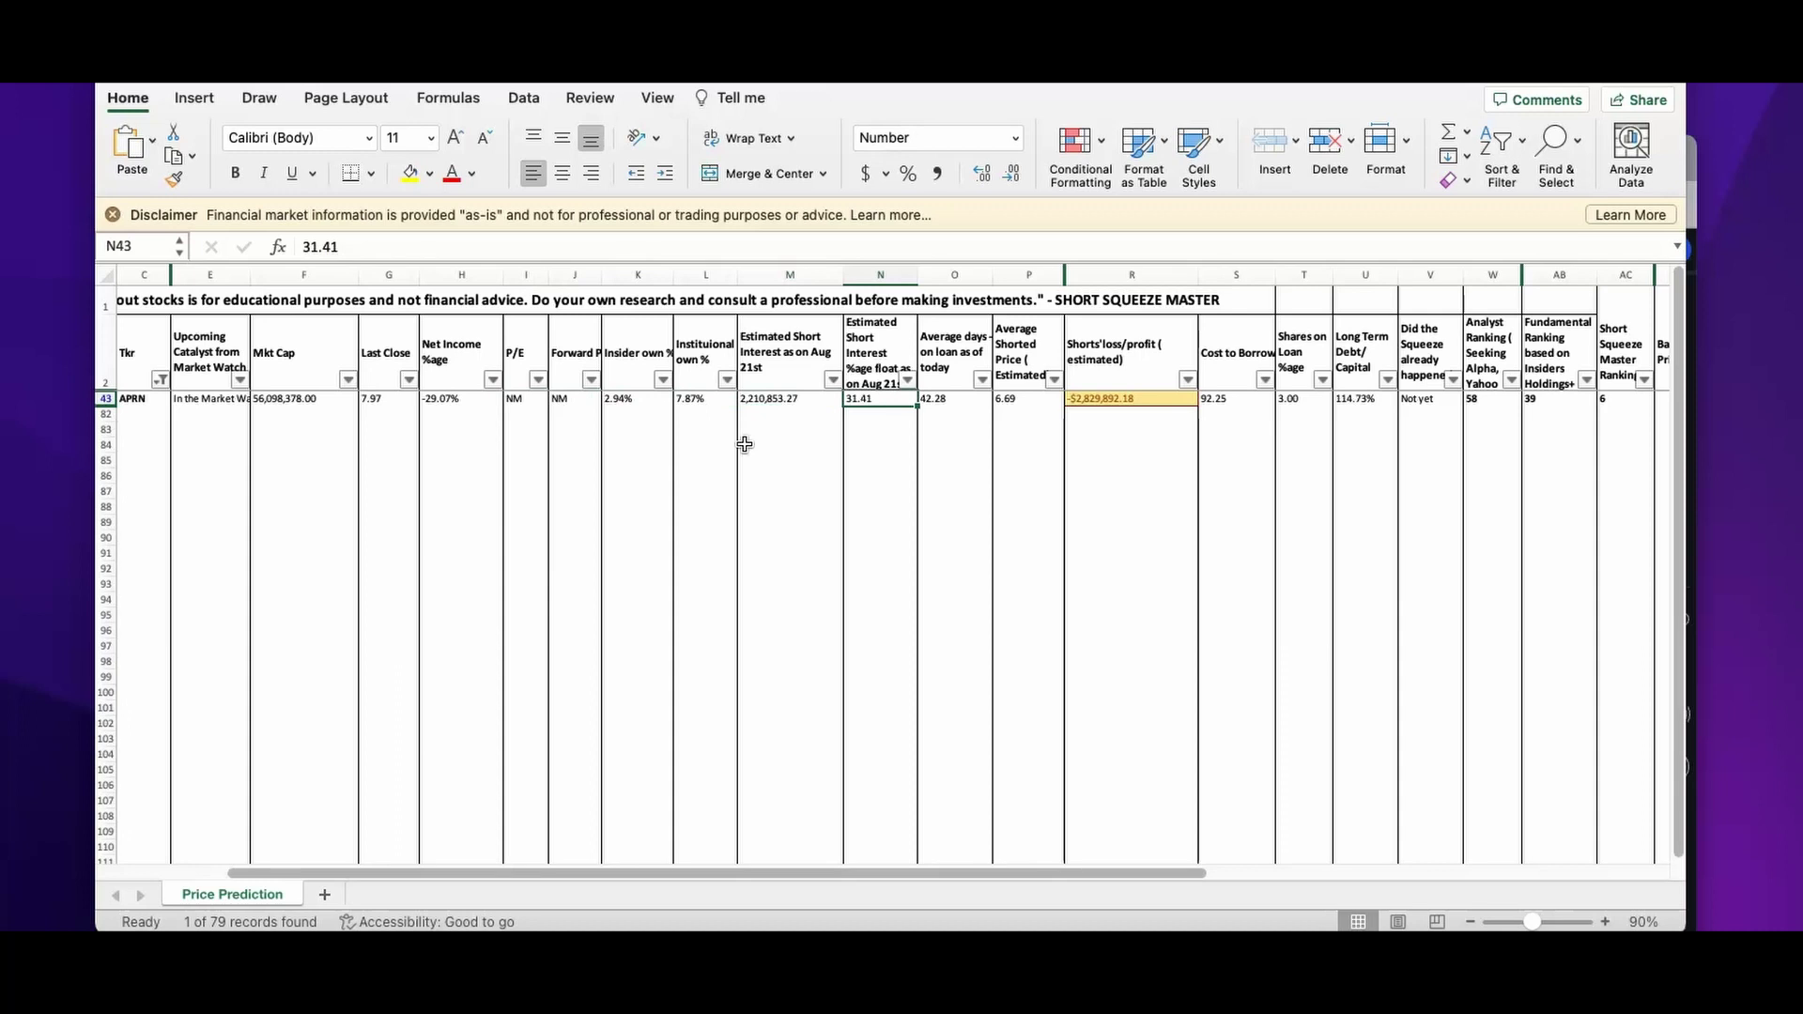
pyautogui.press('Right')
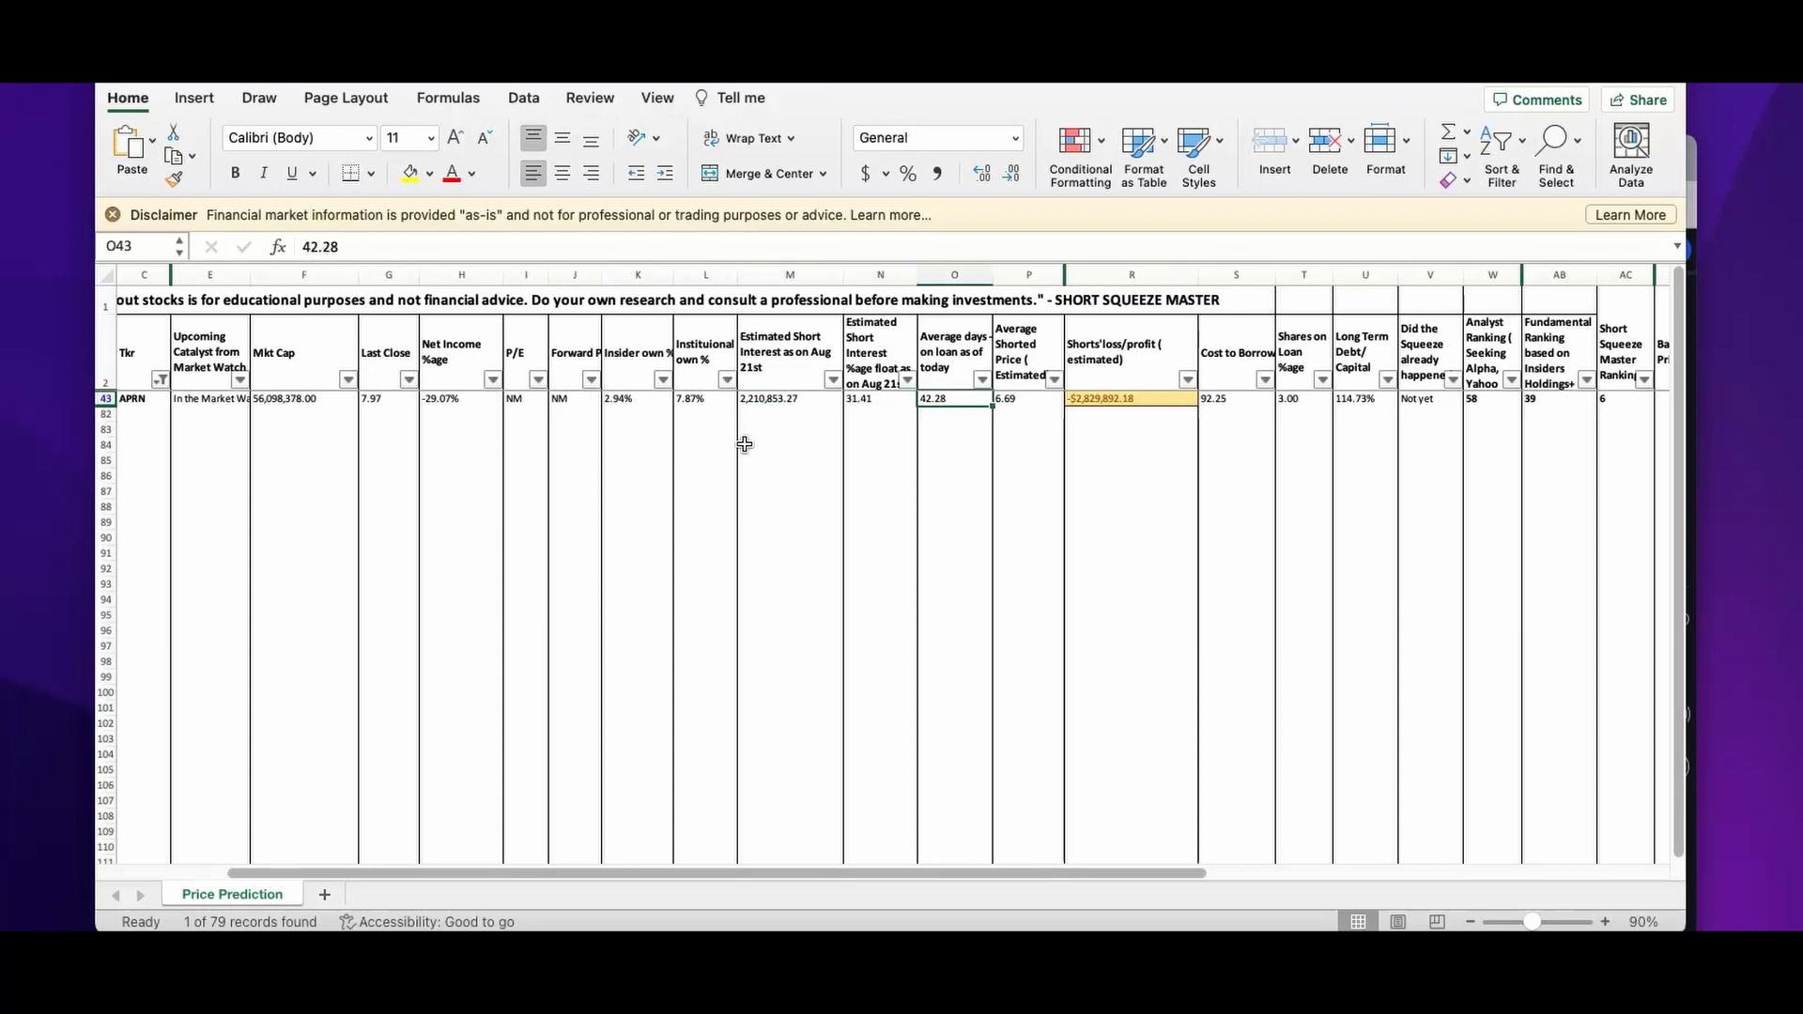
pyautogui.press('Right')
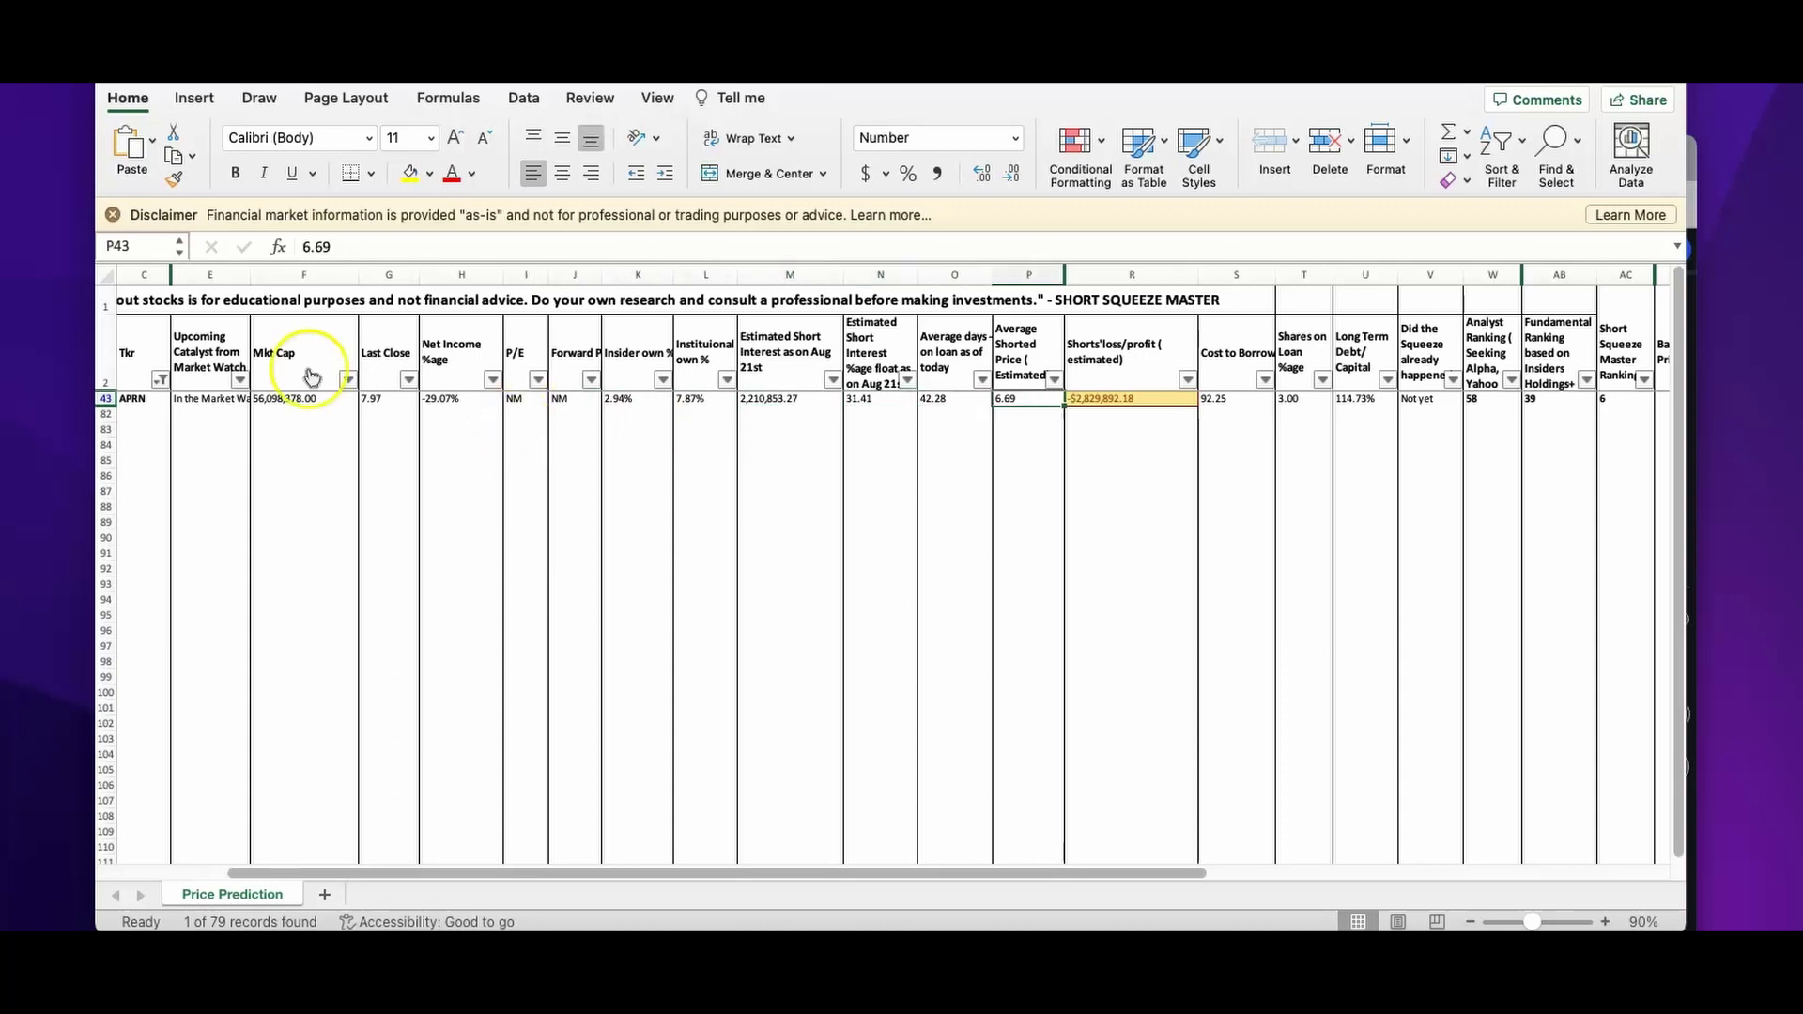
# - Apply the ticker column's search filter and move up to the header row
pyautogui.click(160, 380)
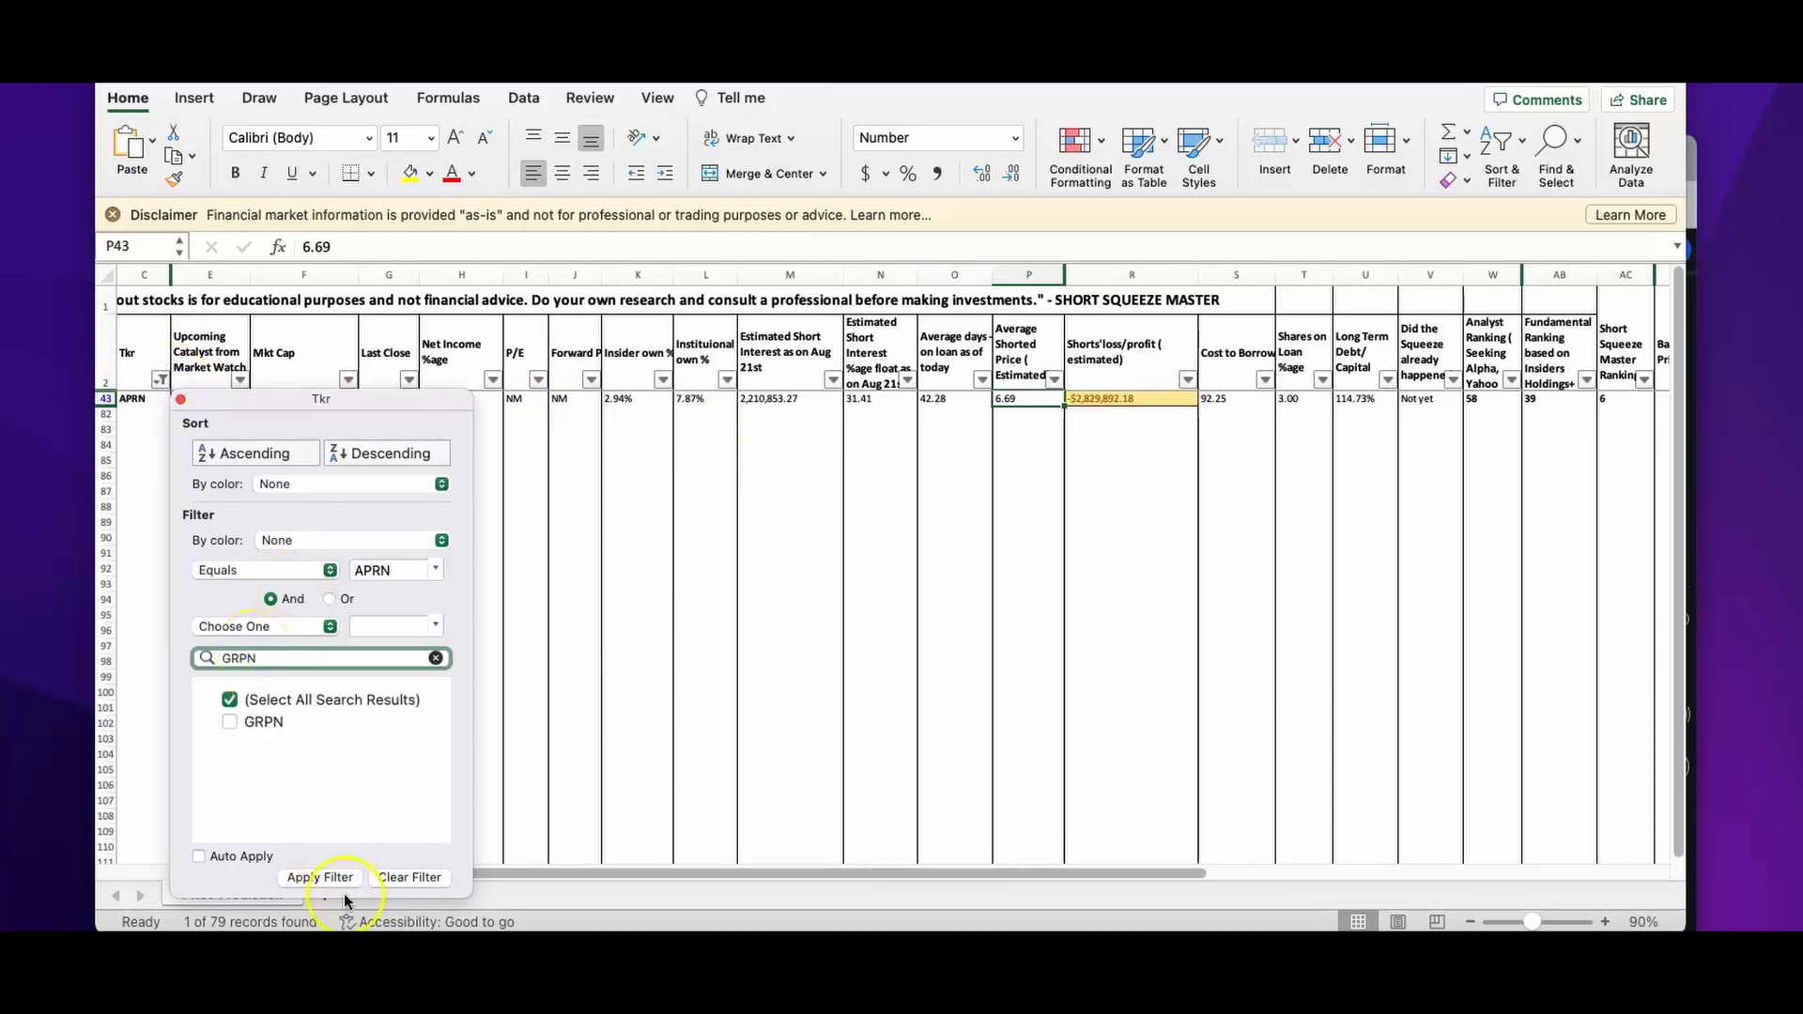
pyautogui.click(319, 877)
pyautogui.click(799, 619)
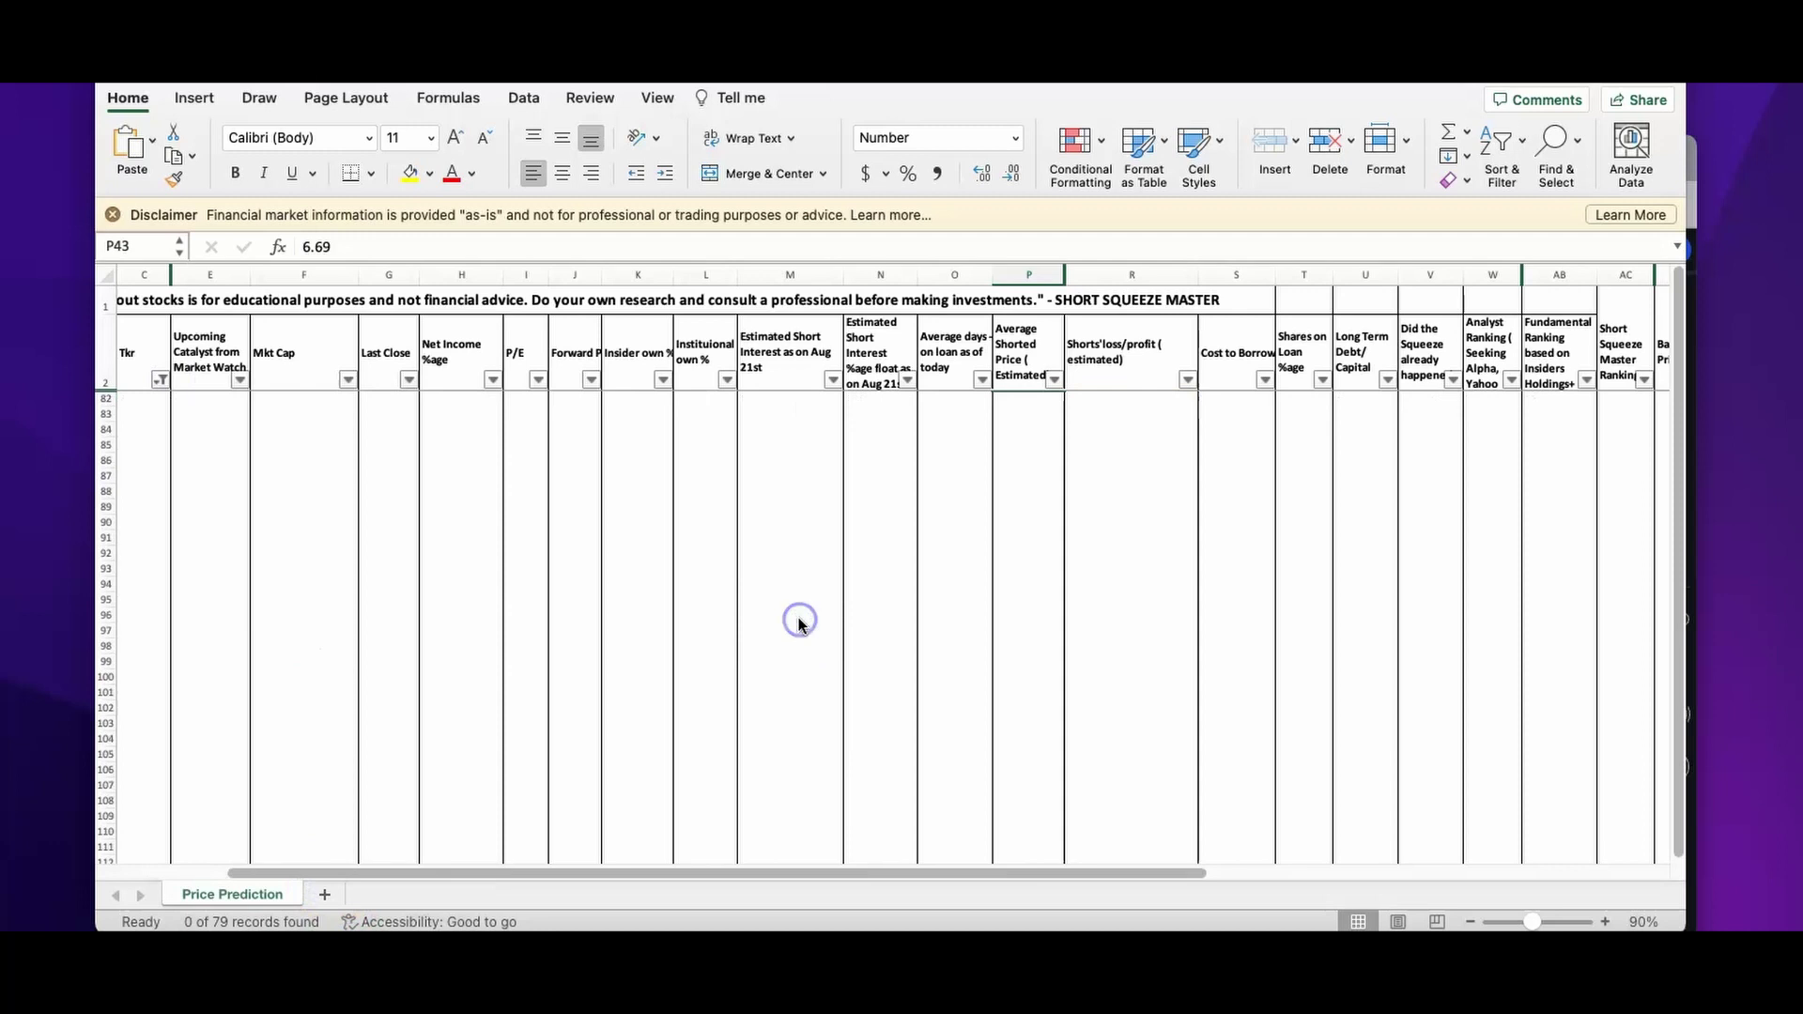
pyautogui.press('Up')
pyautogui.press('Up')
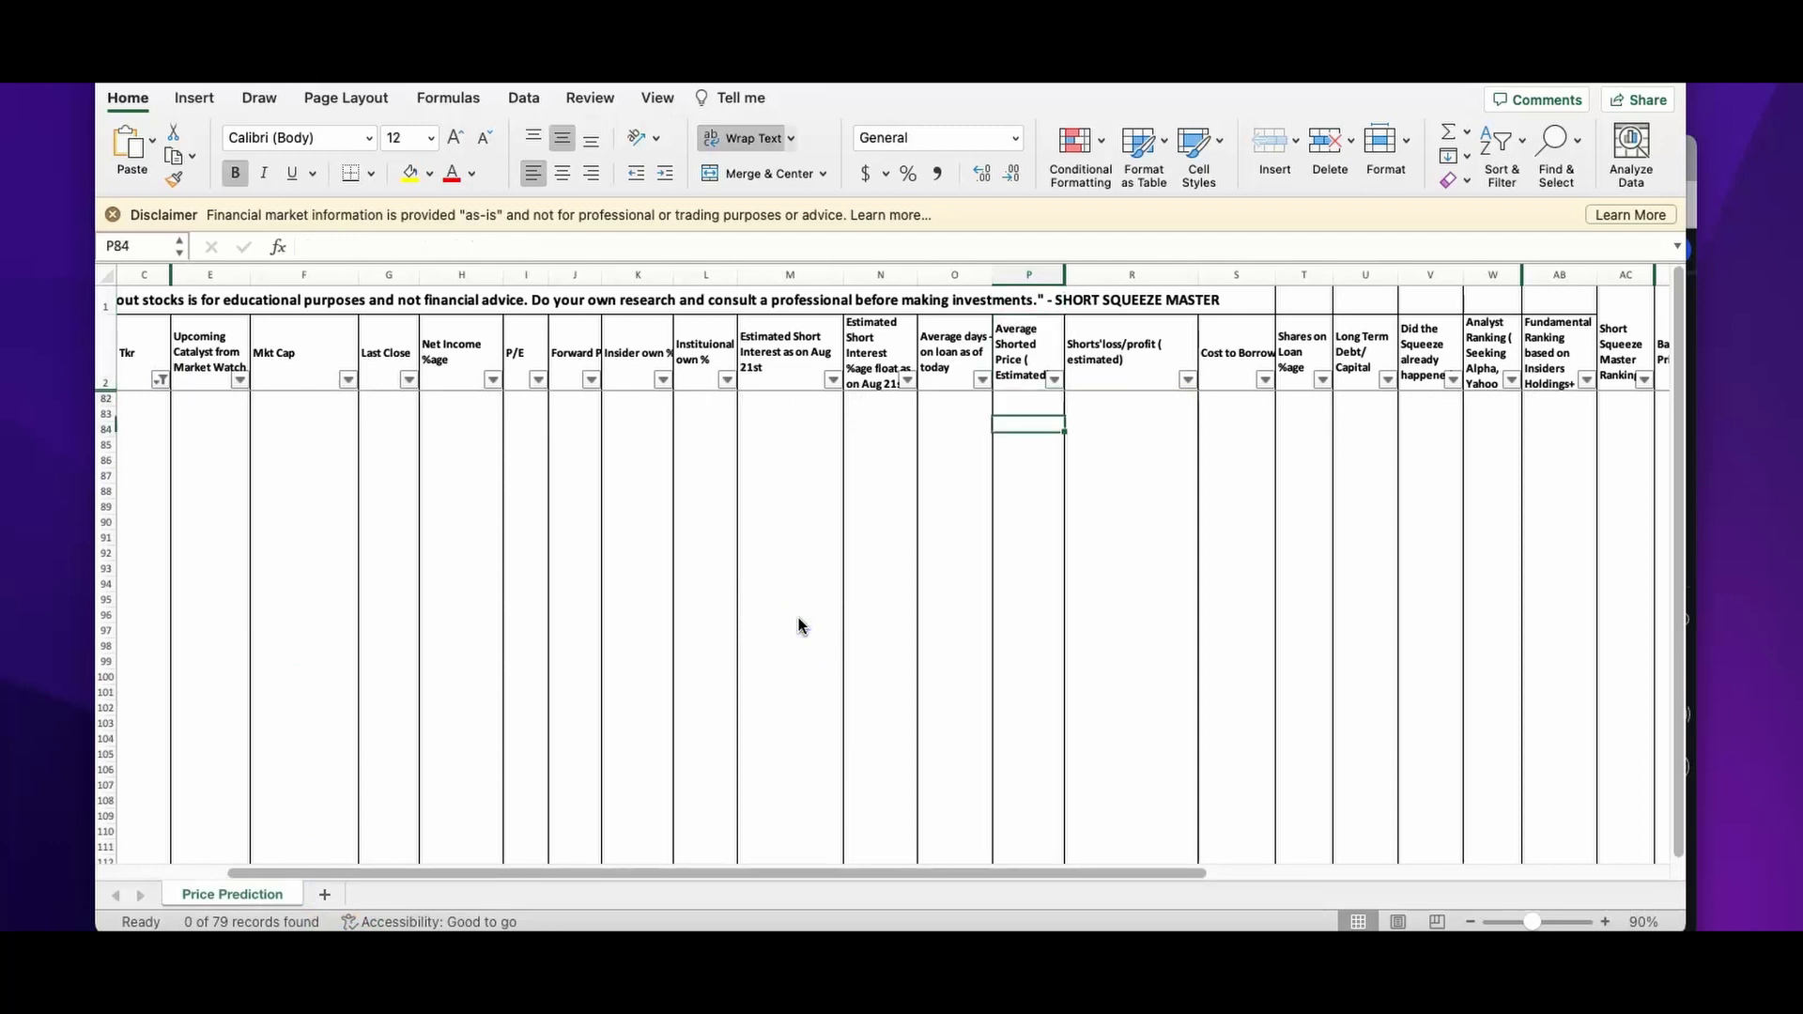
# - Filter Tkr to GRPN via a GRP search; check shorts loss, 9.18 average price, 27.36 short interest, market cap
pyautogui.click(161, 380)
pyautogui.write('GRPN')
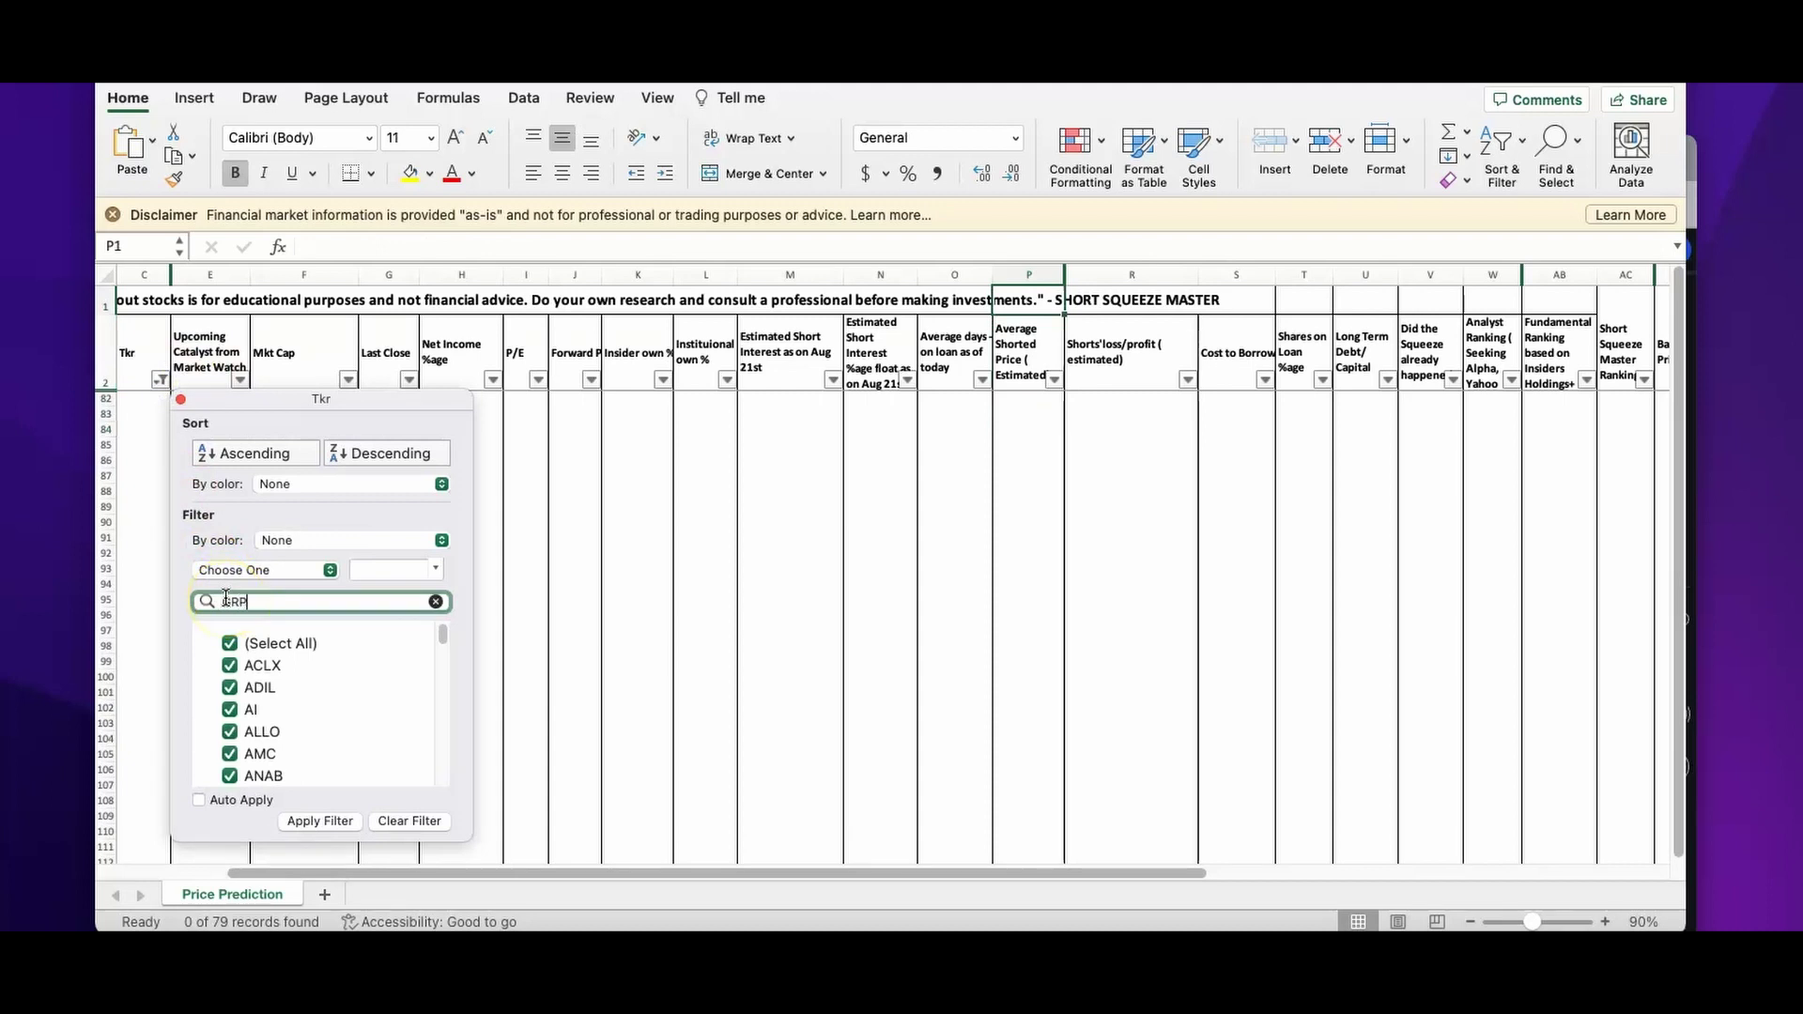
pyautogui.click(320, 820)
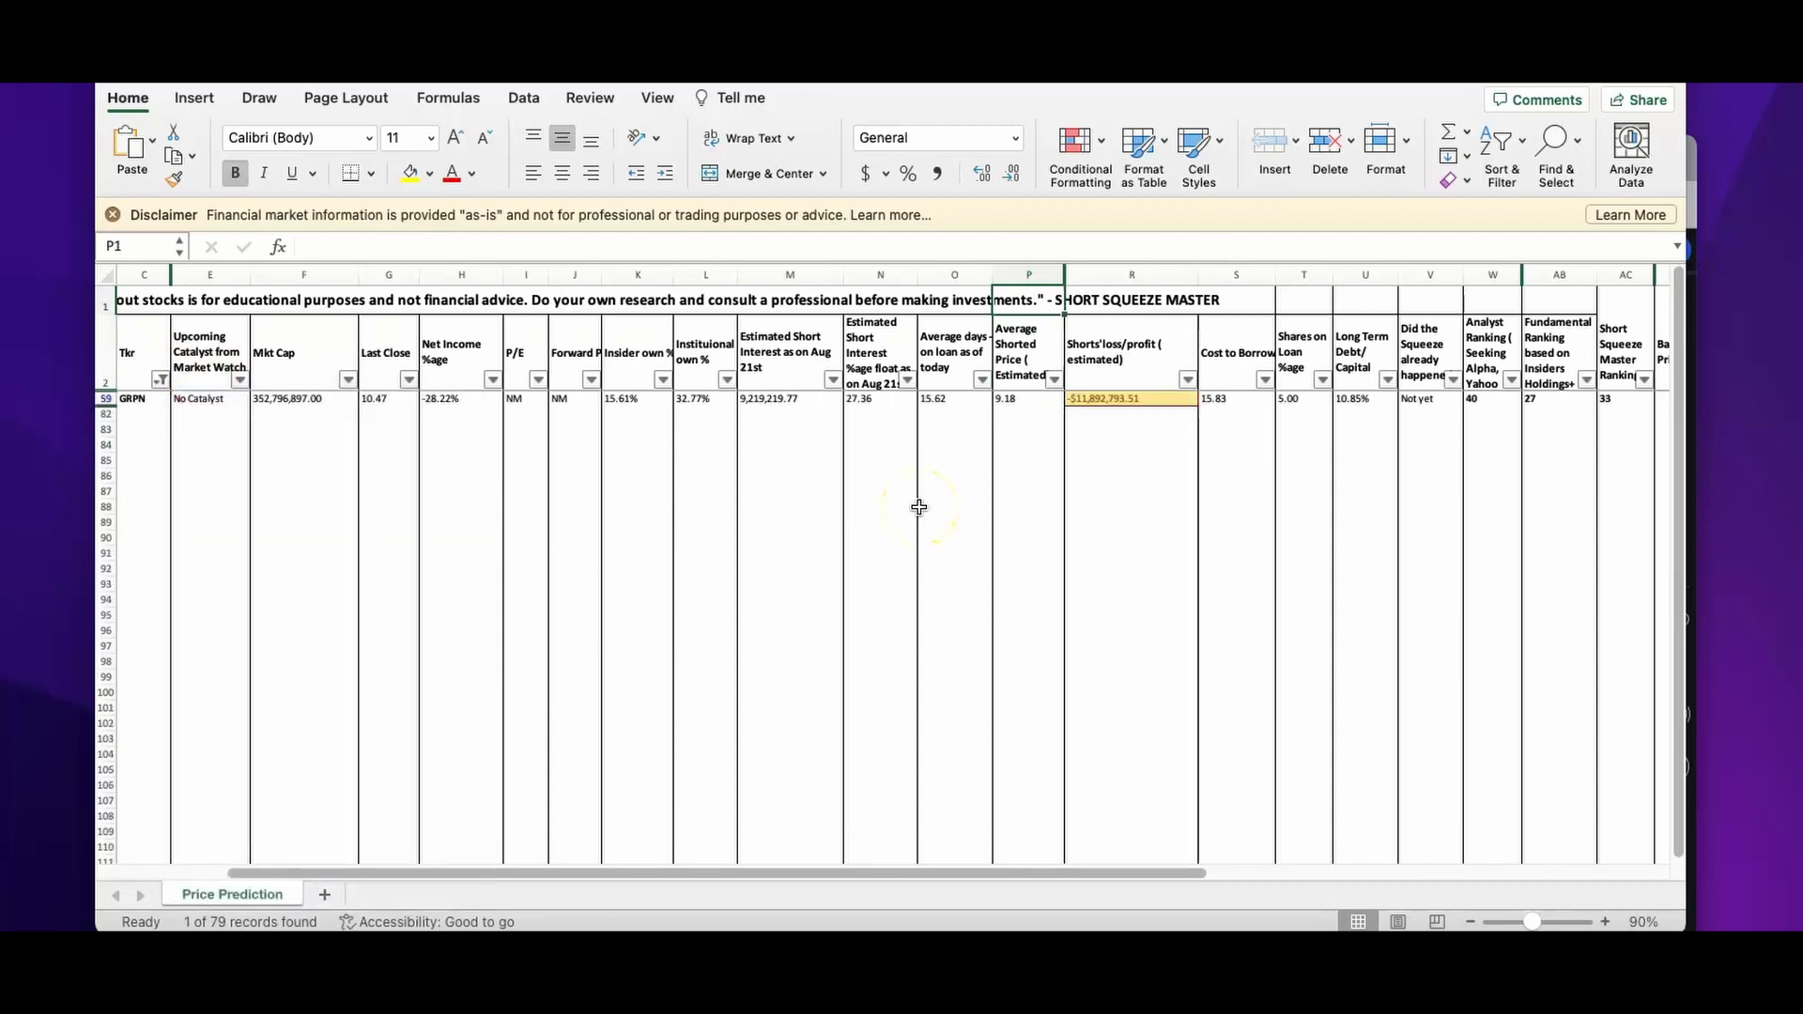
pyautogui.click(1126, 400)
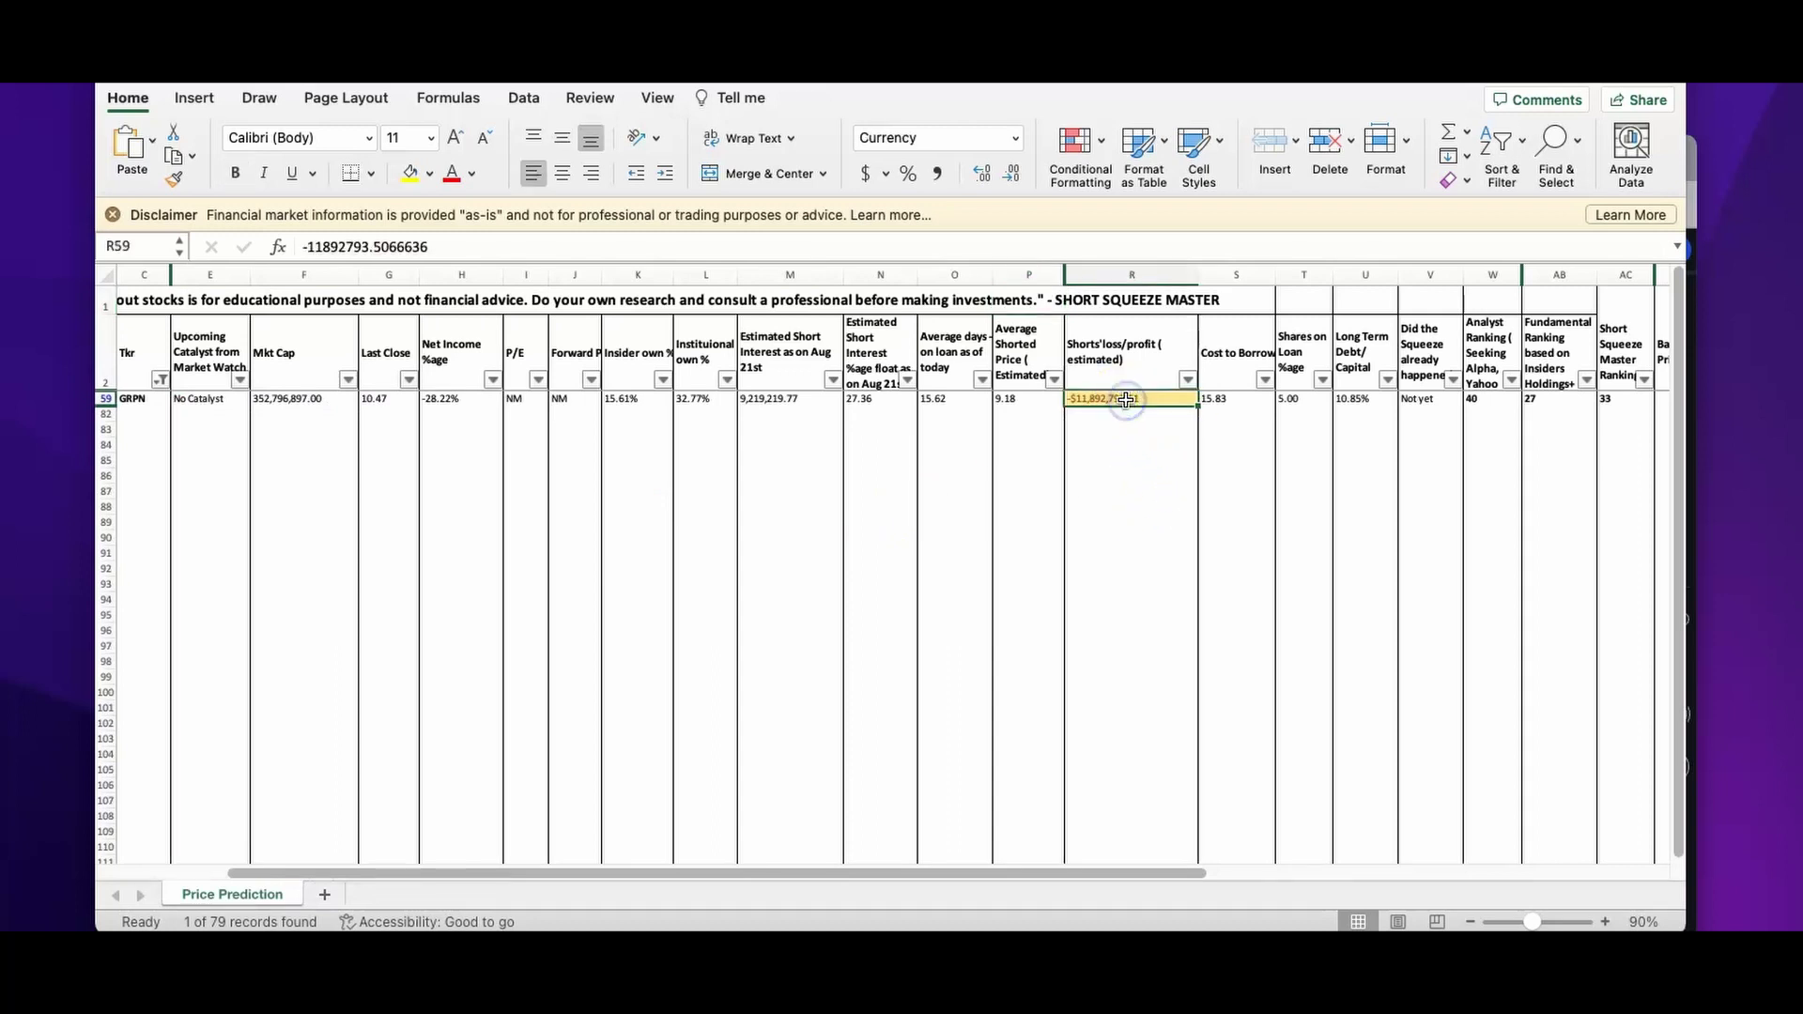
pyautogui.click(1026, 398)
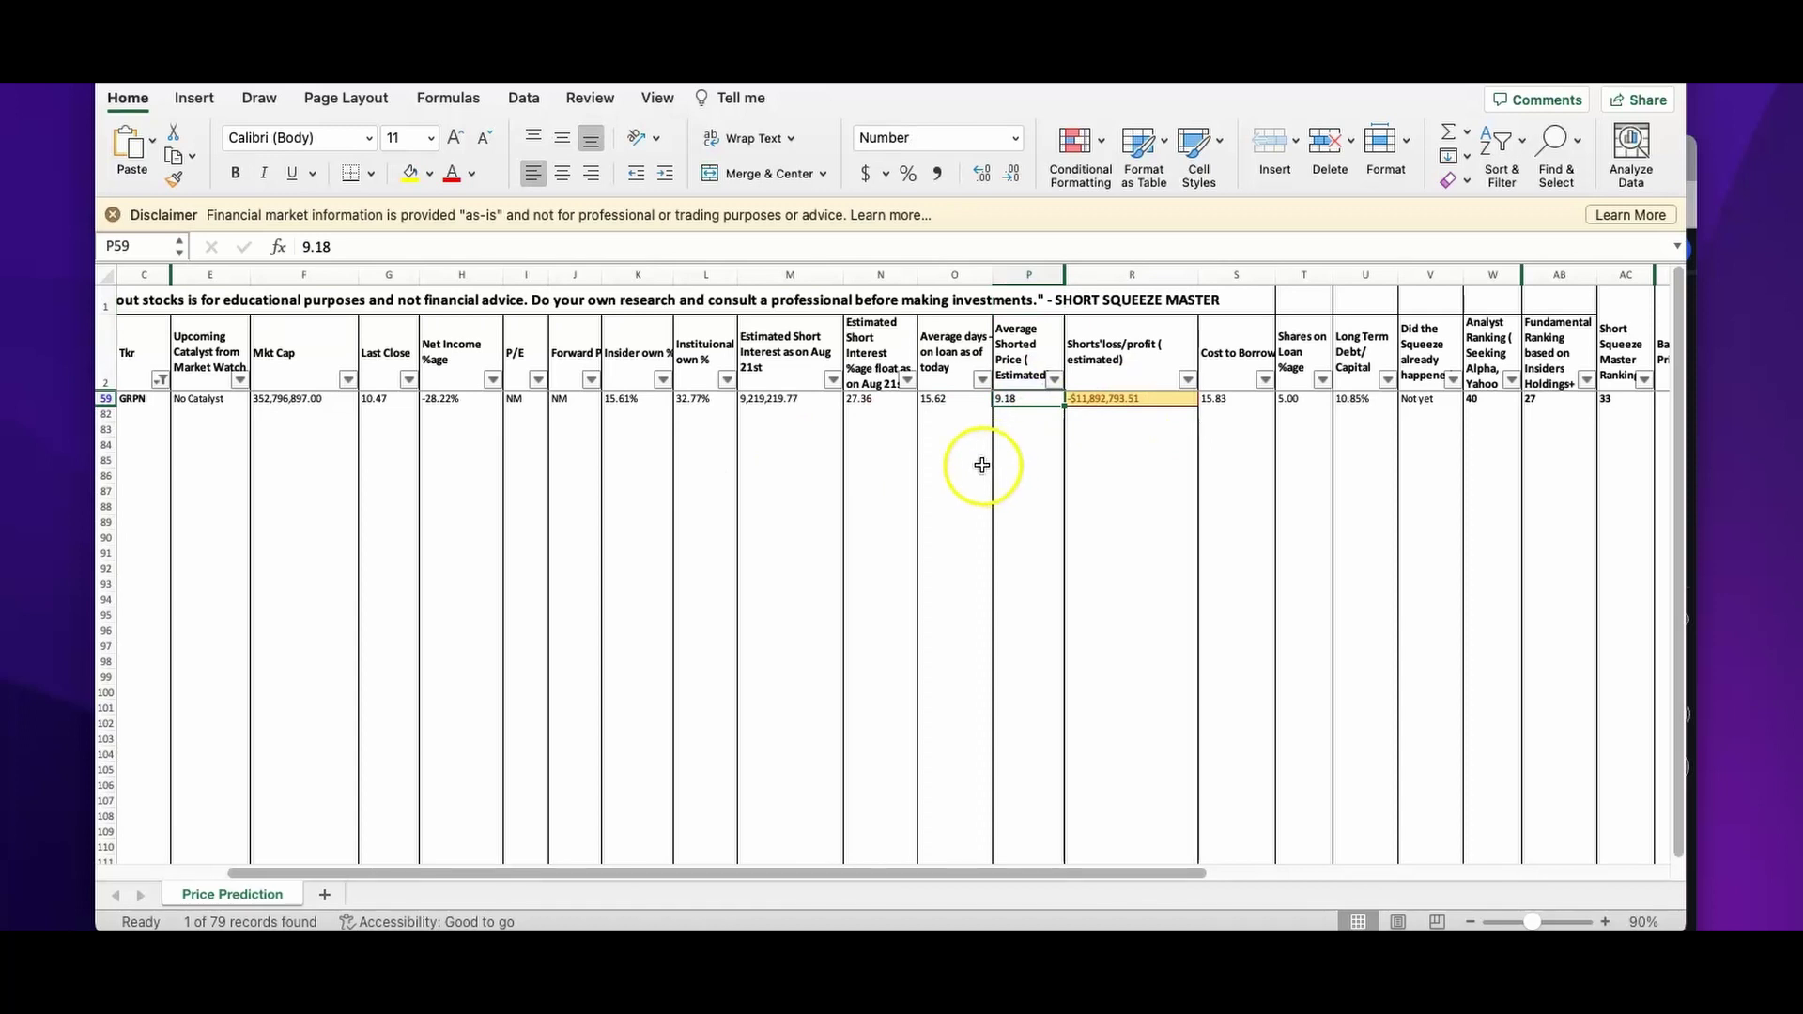
pyautogui.click(871, 400)
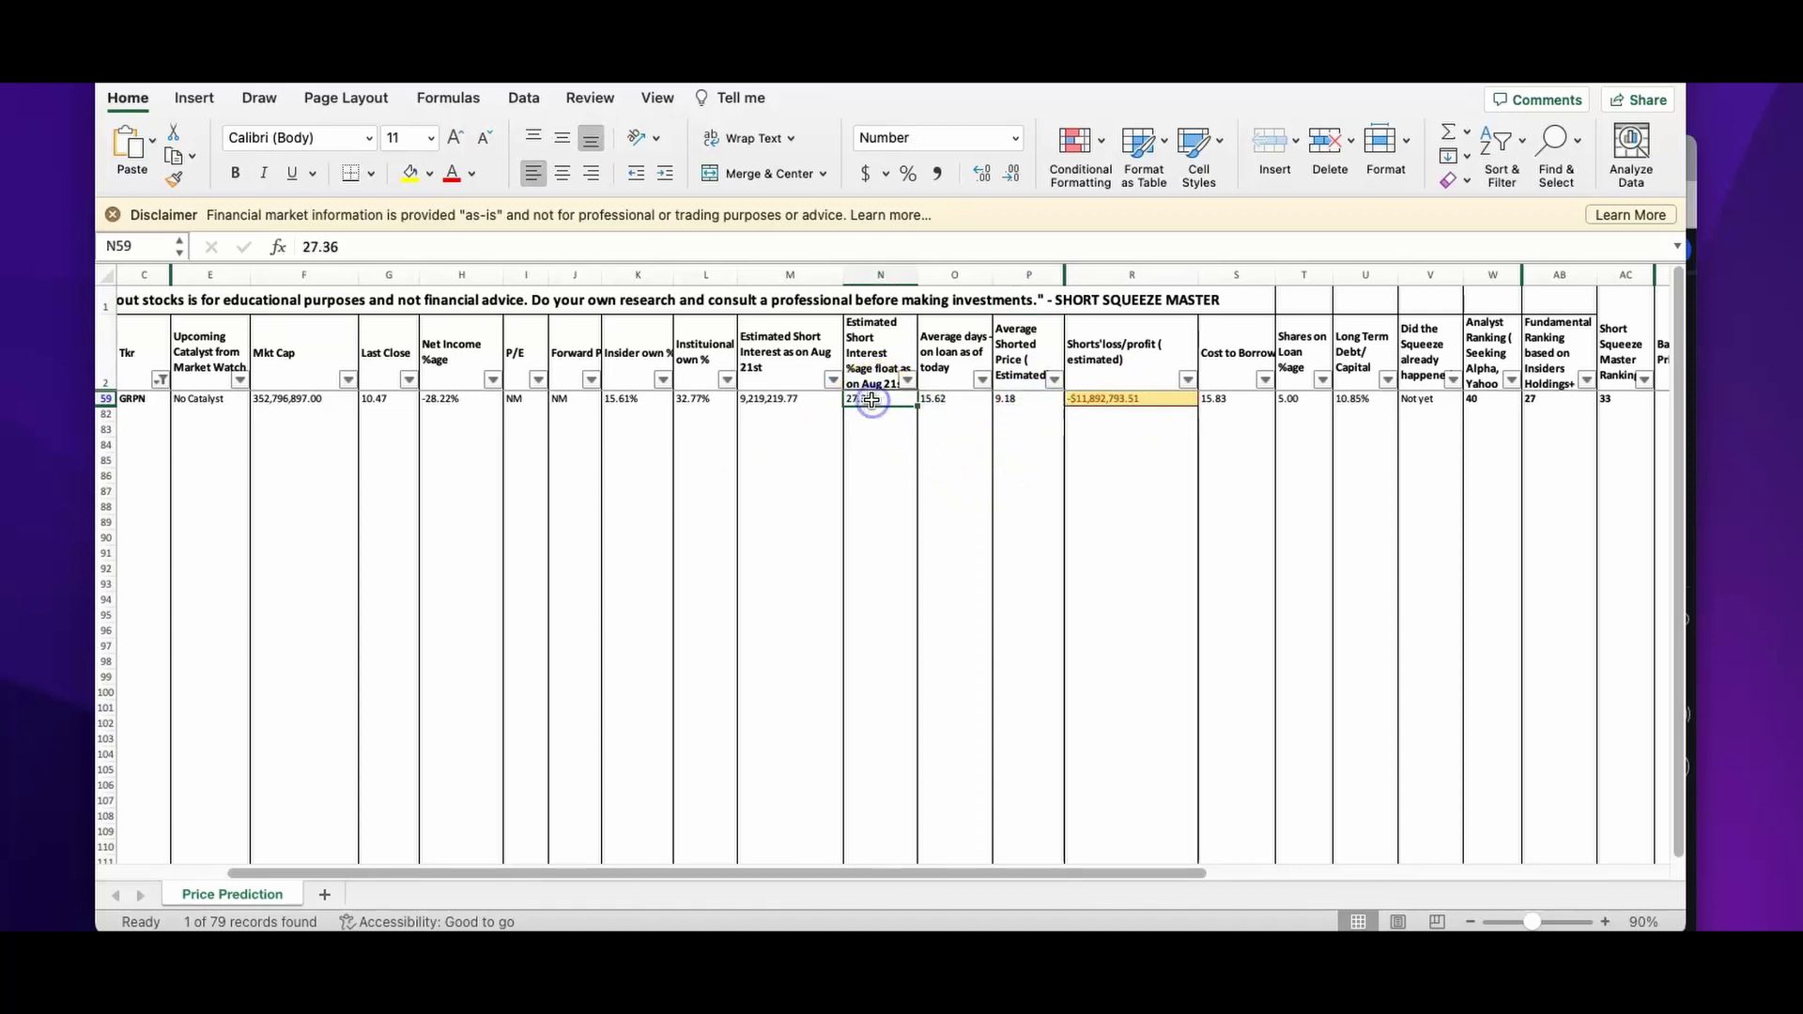
pyautogui.click(324, 399)
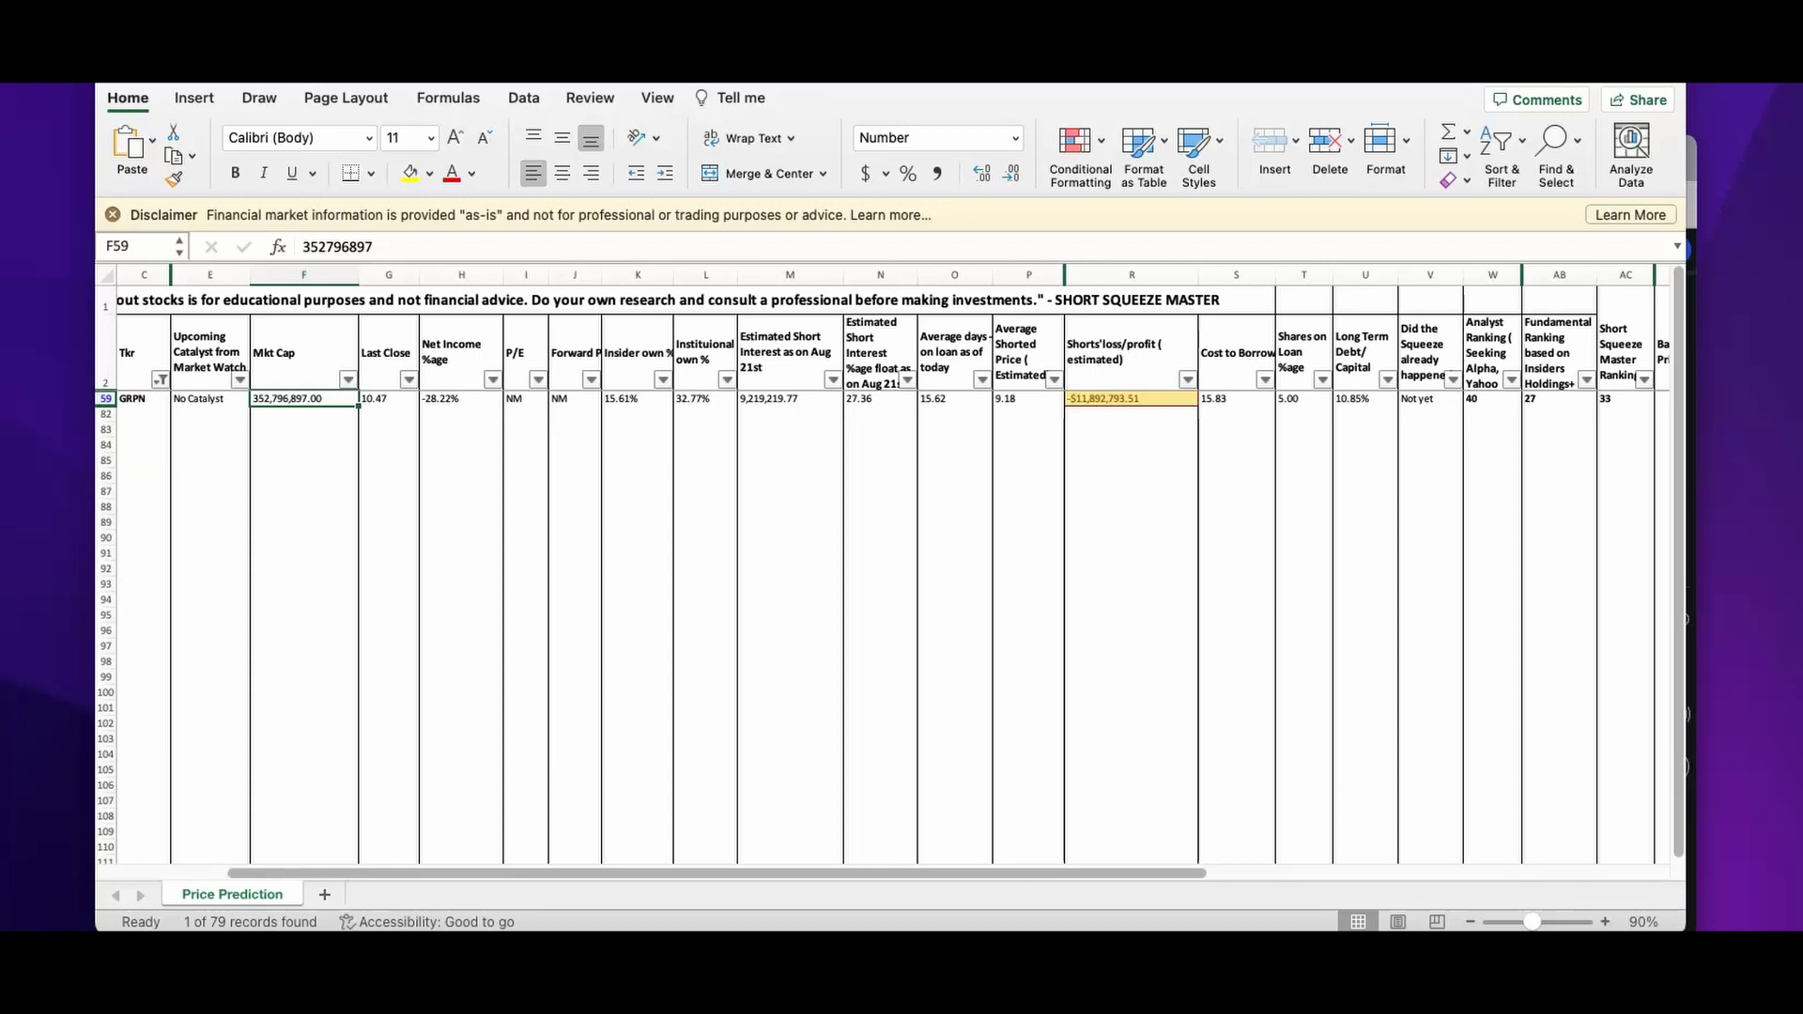
# - Look up CVNA on shortsqueezemaster.com's Stocks To Watch page
pyautogui.press('super+Tab')
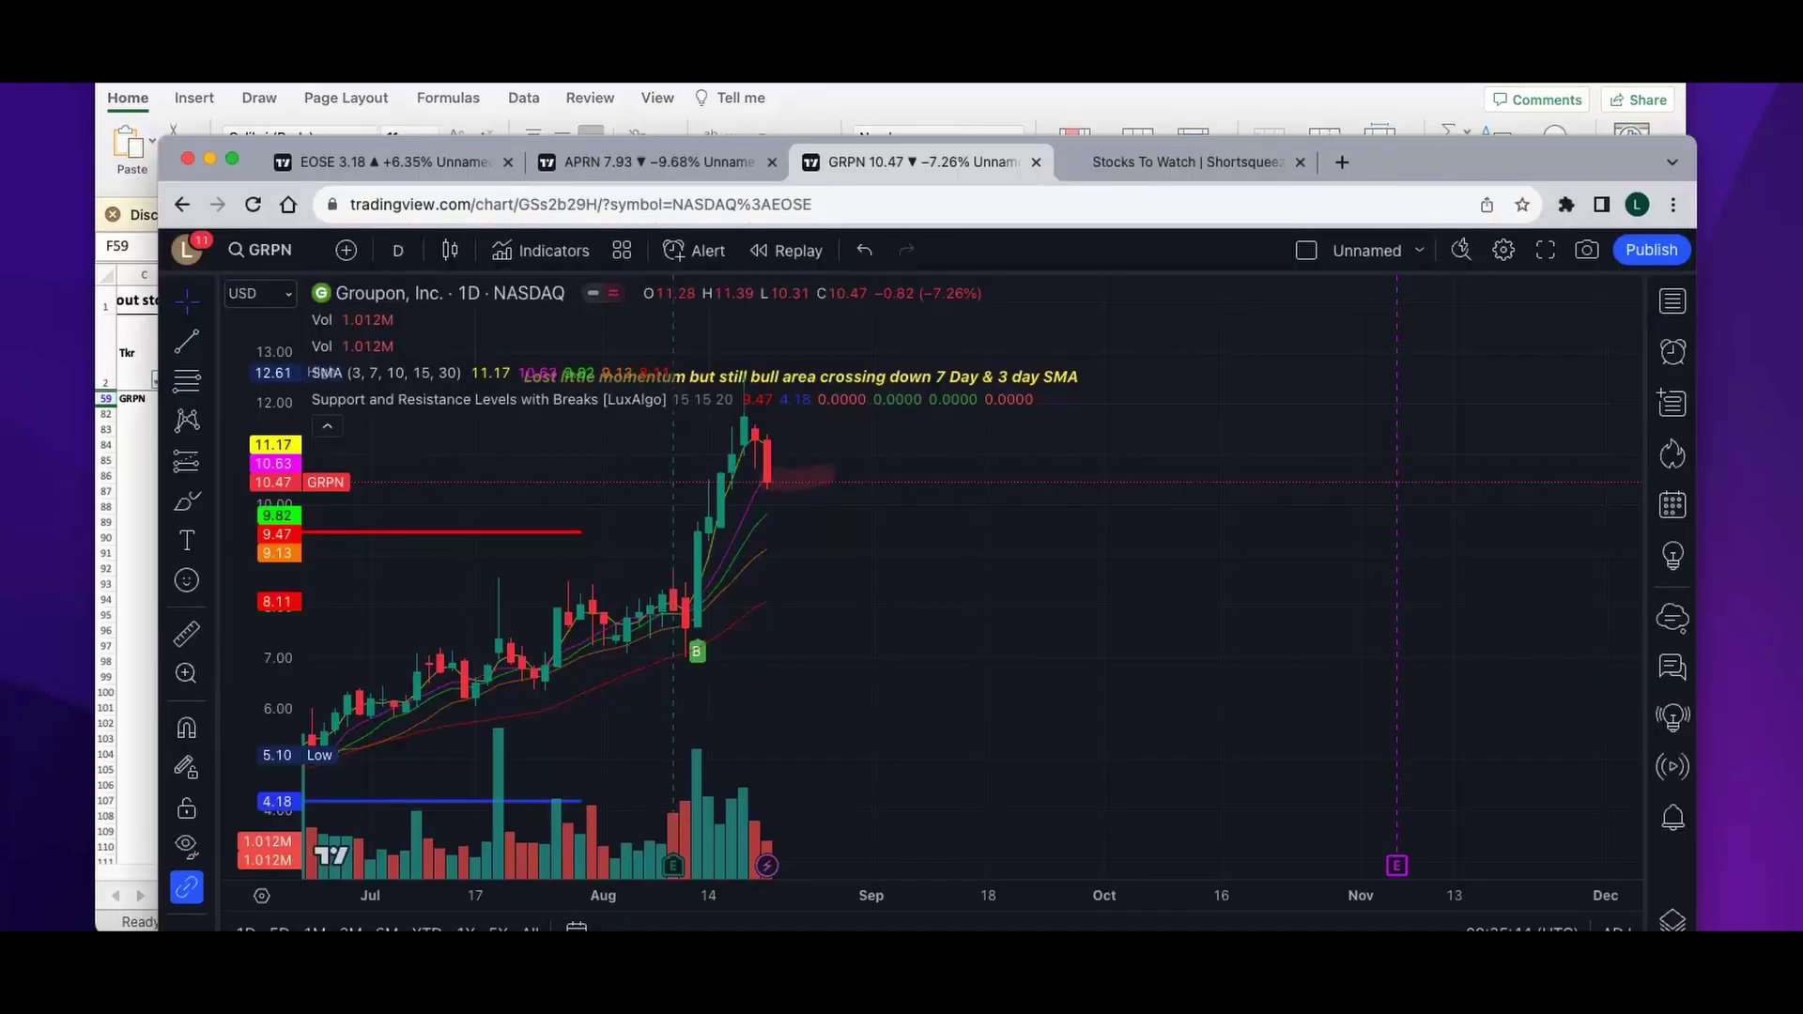
pyautogui.click(1140, 166)
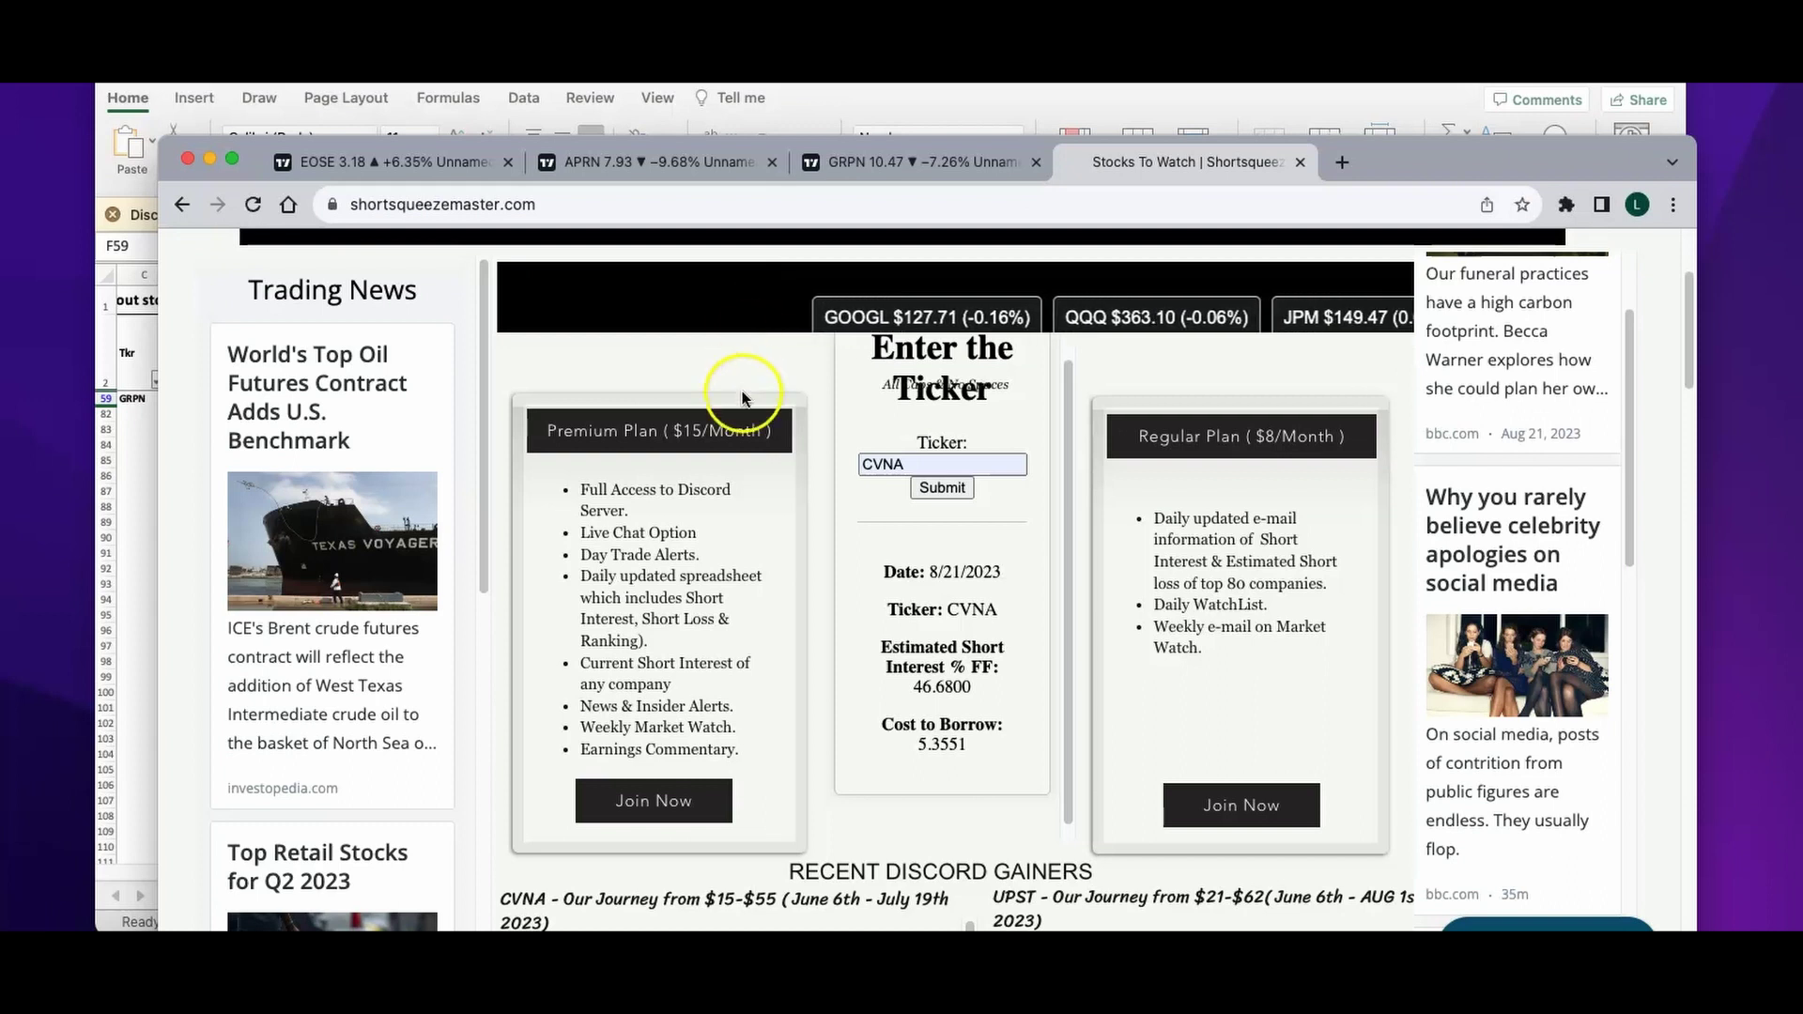
pyautogui.doubleClick(861, 458)
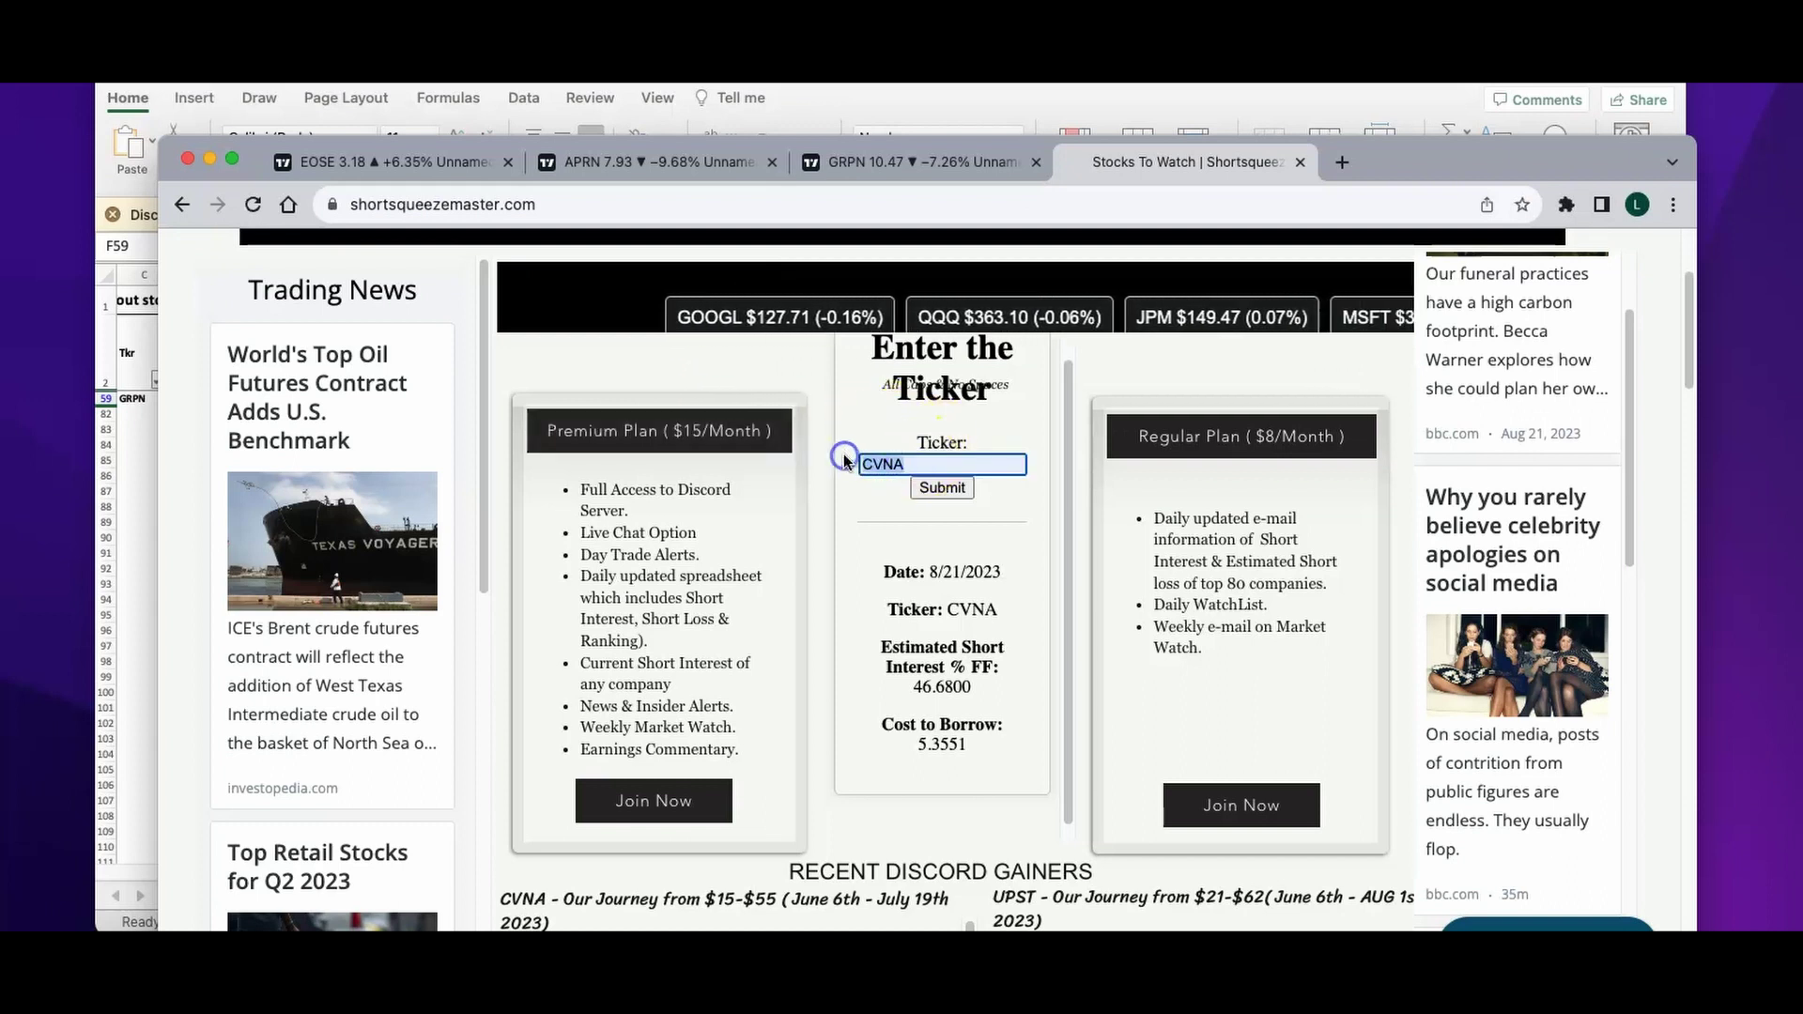
pyautogui.press('BackSpace')
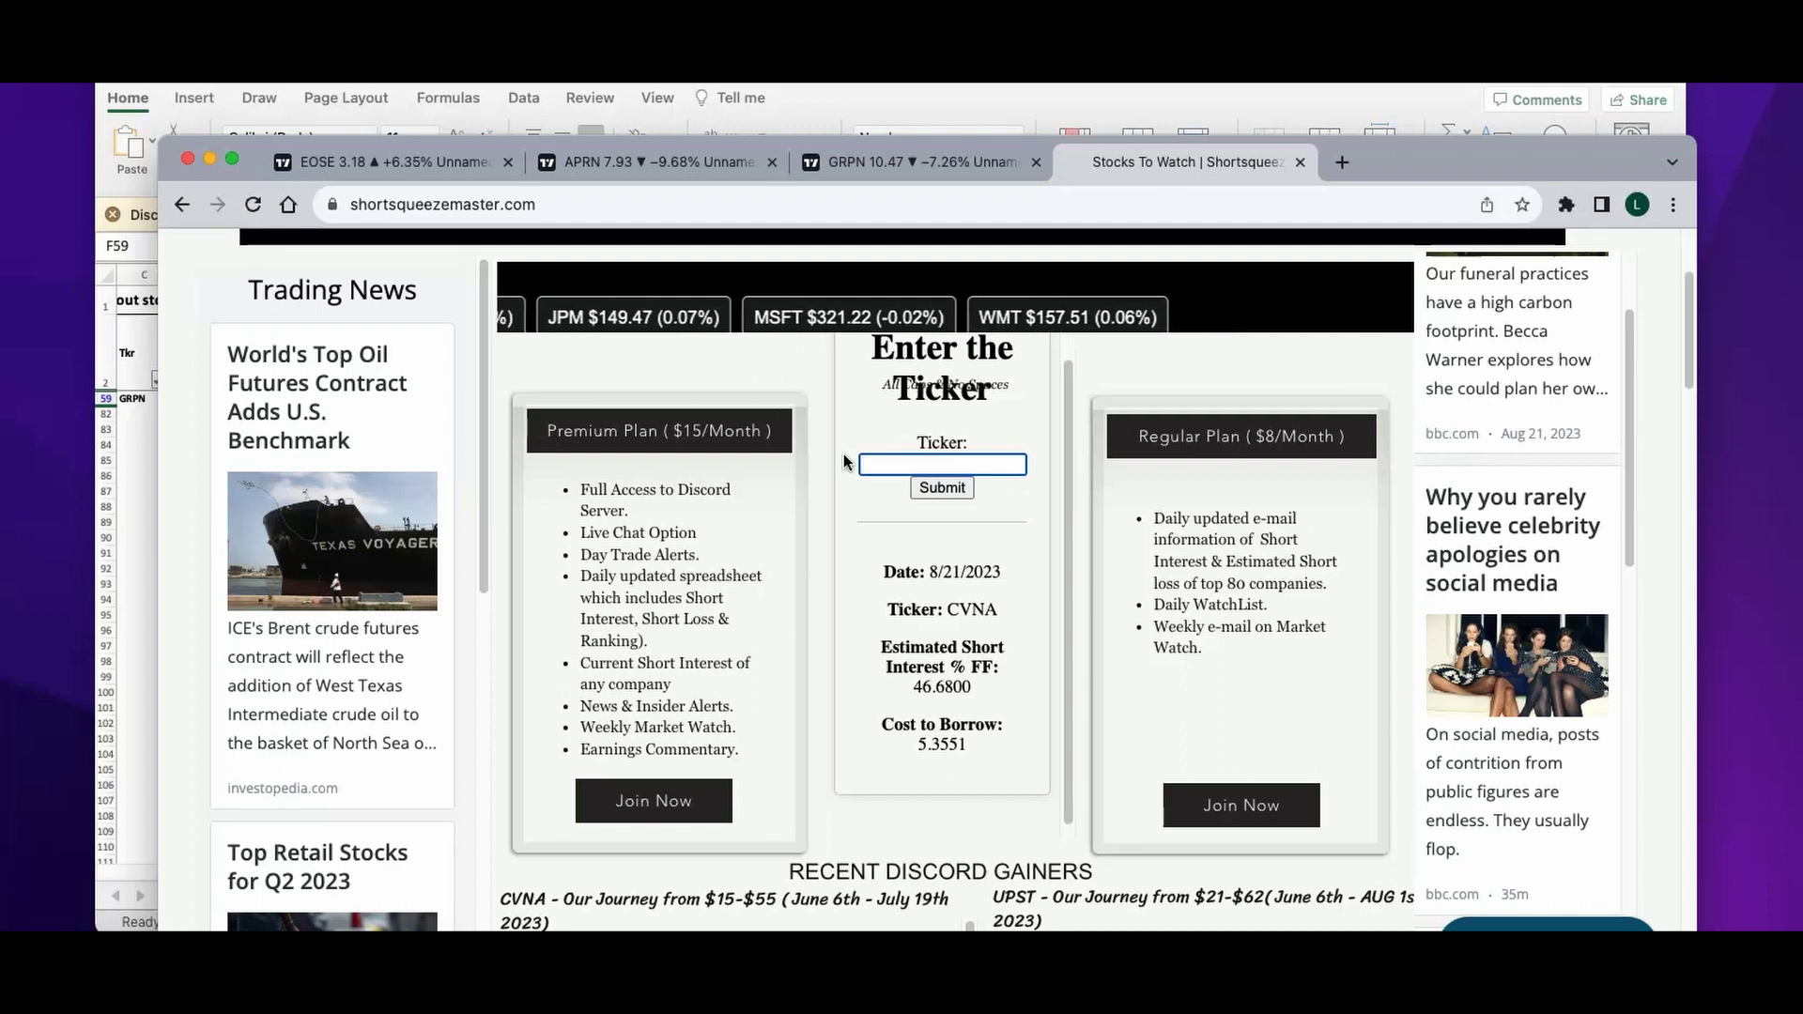
pyautogui.write('CVNA')
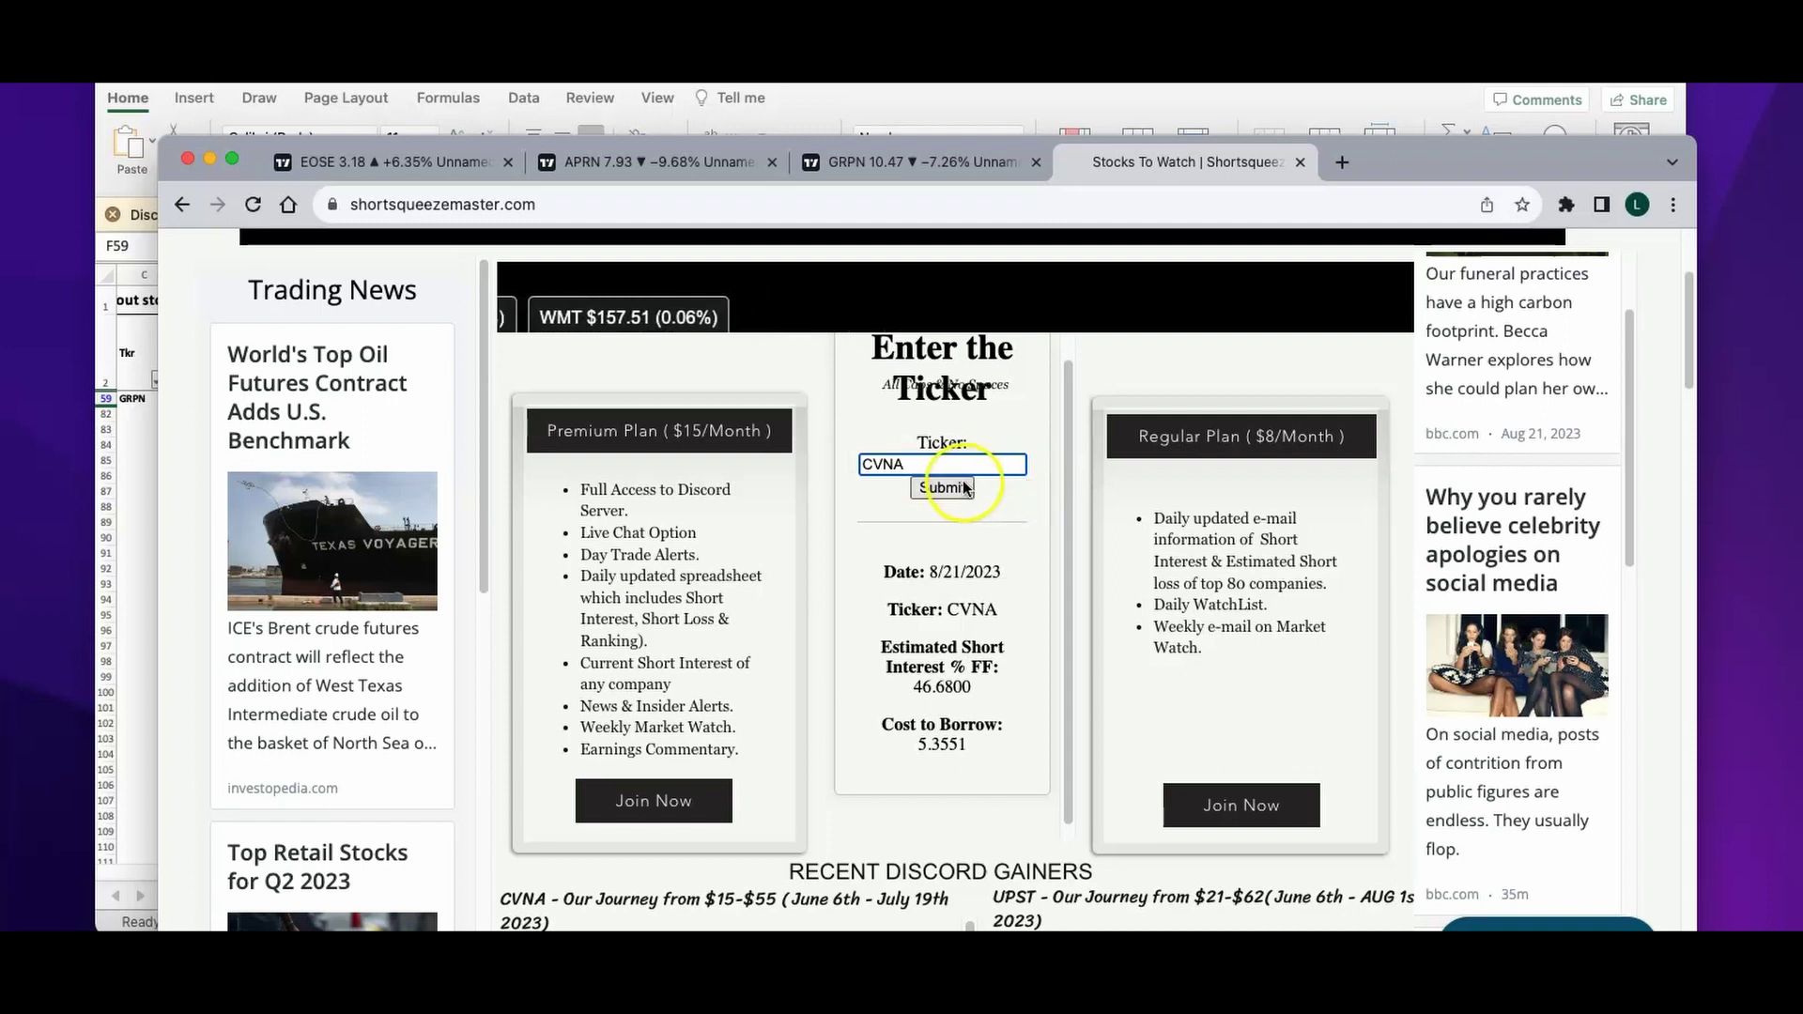
pyautogui.click(910, 490)
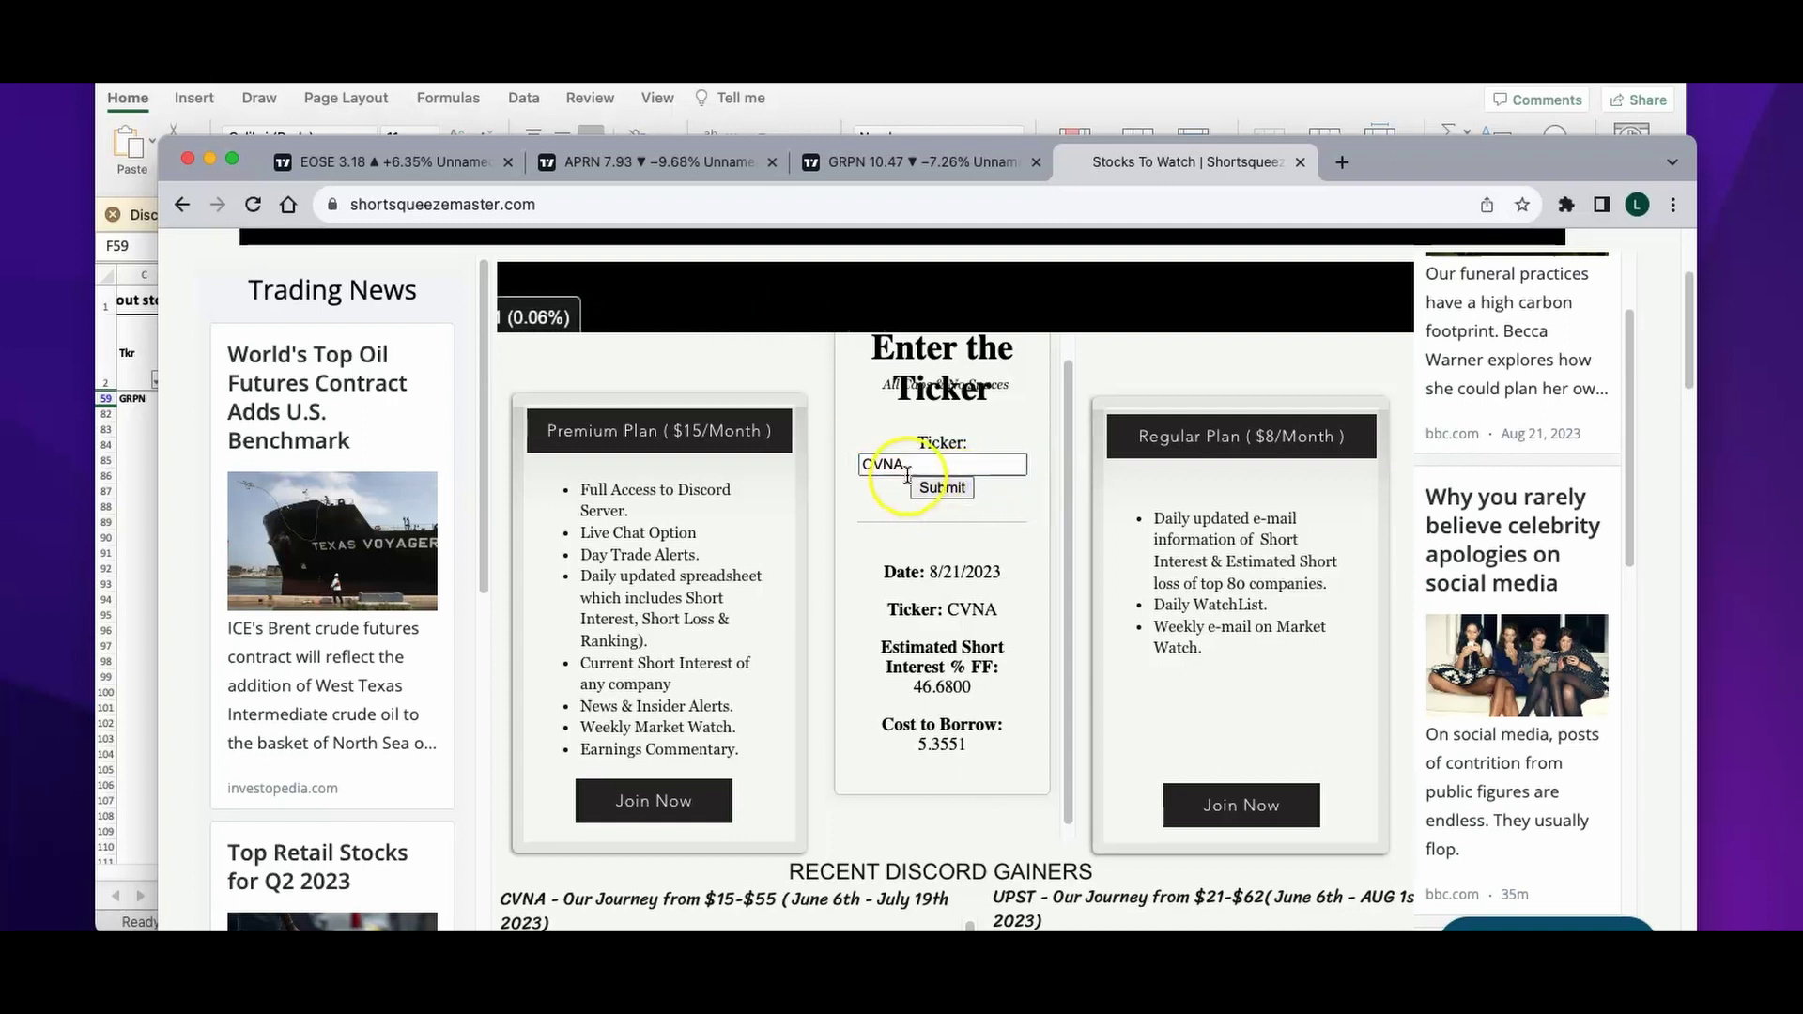
# - Replace the ticker with TBLT and submit its short interest lookup
pyautogui.moveTo(905, 465); pyautogui.dragTo(782, 470)
pyautogui.write('TBLY')
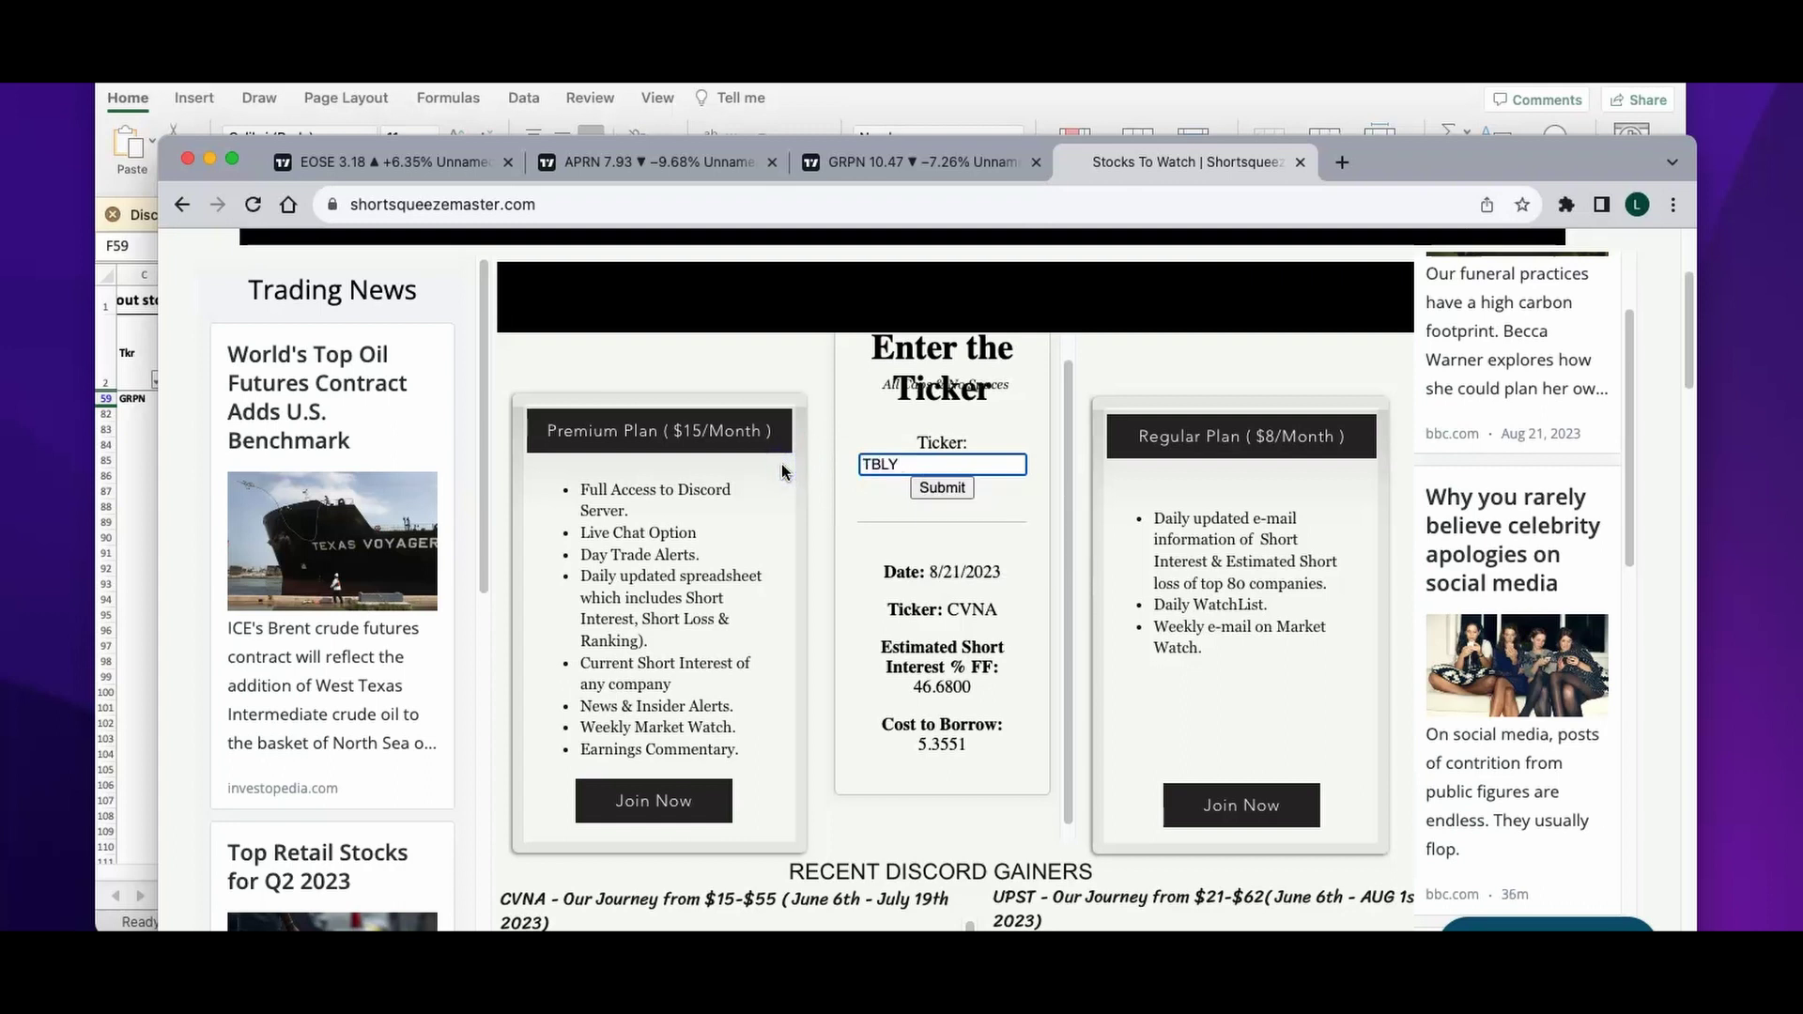
pyautogui.press('BackSpace')
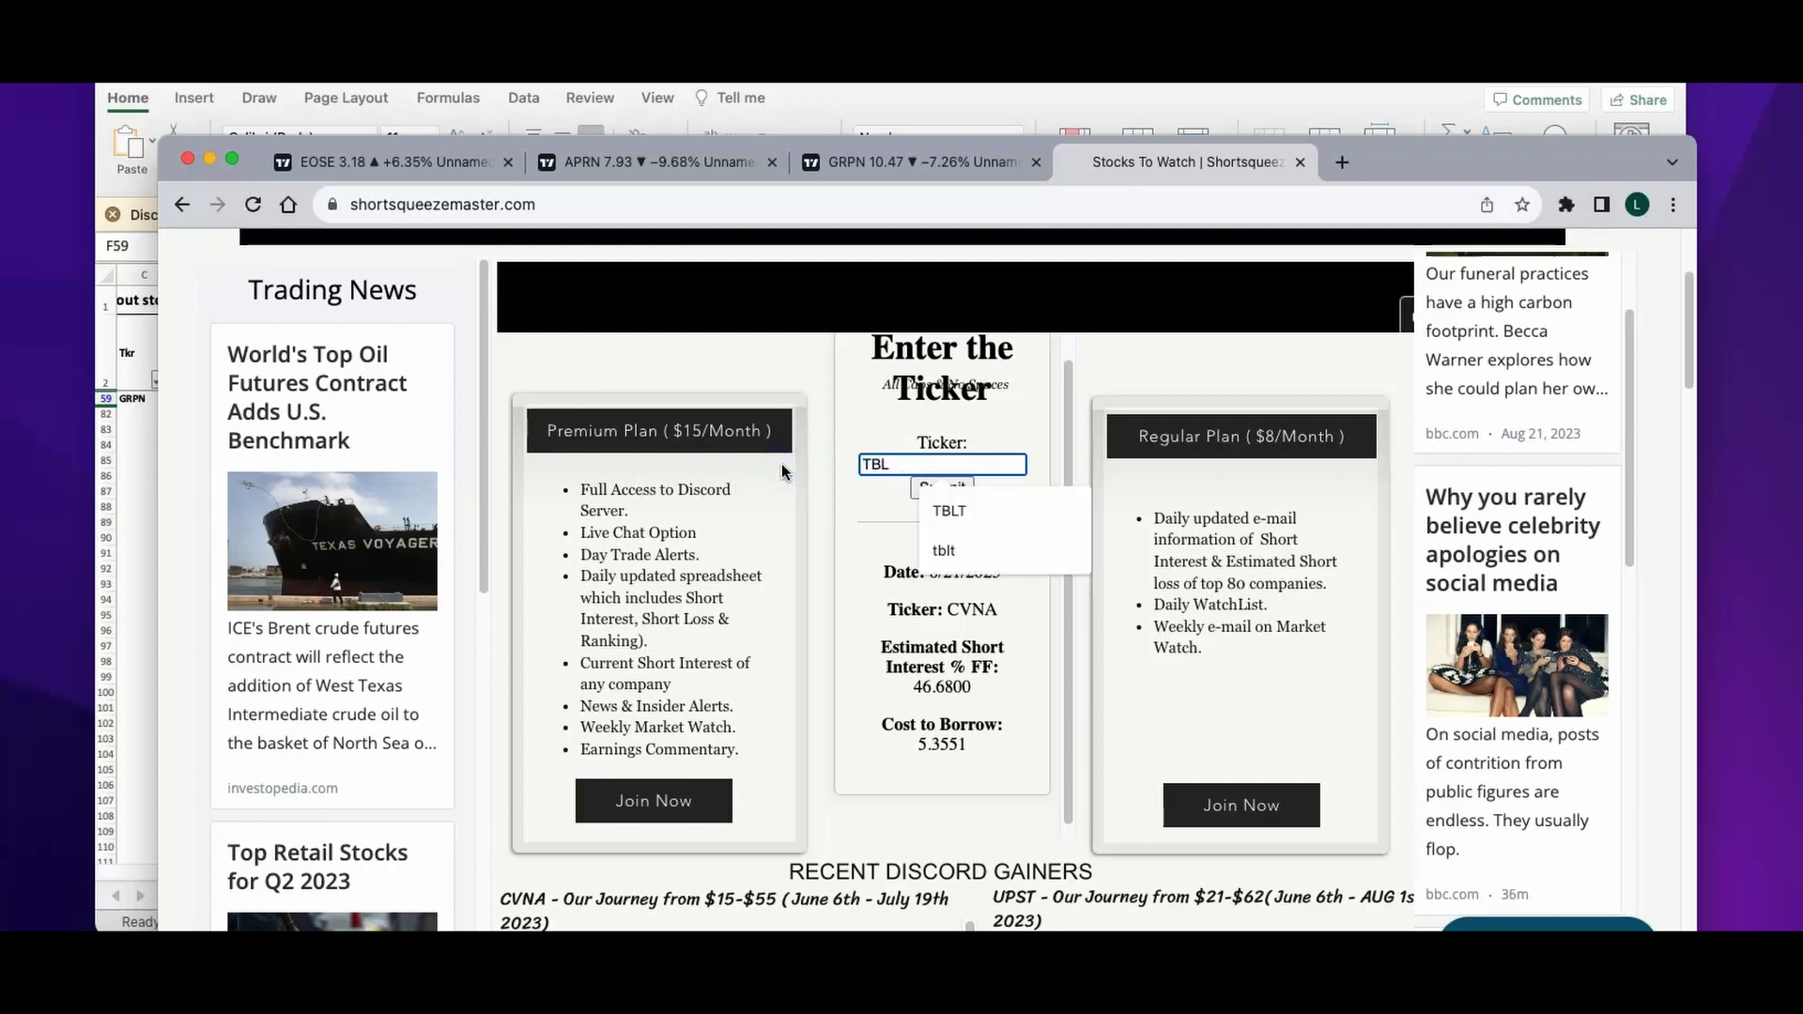
pyautogui.click(949, 508)
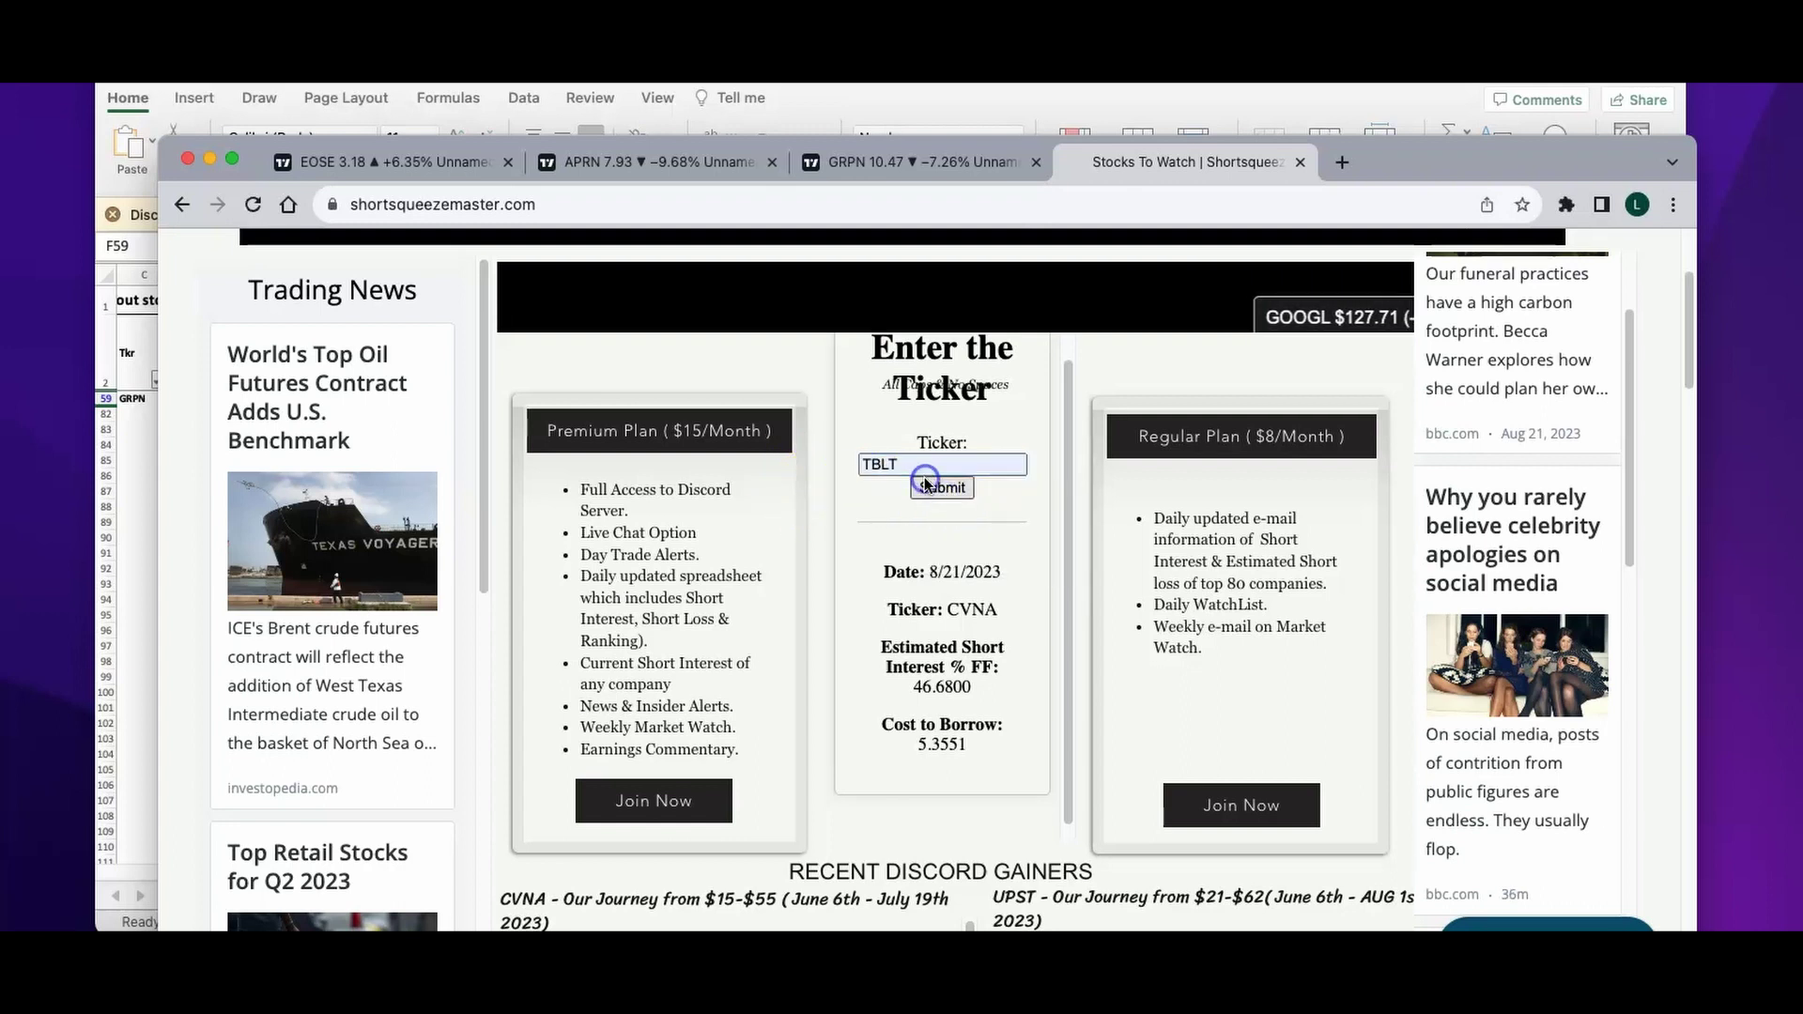
pyautogui.click(926, 486)
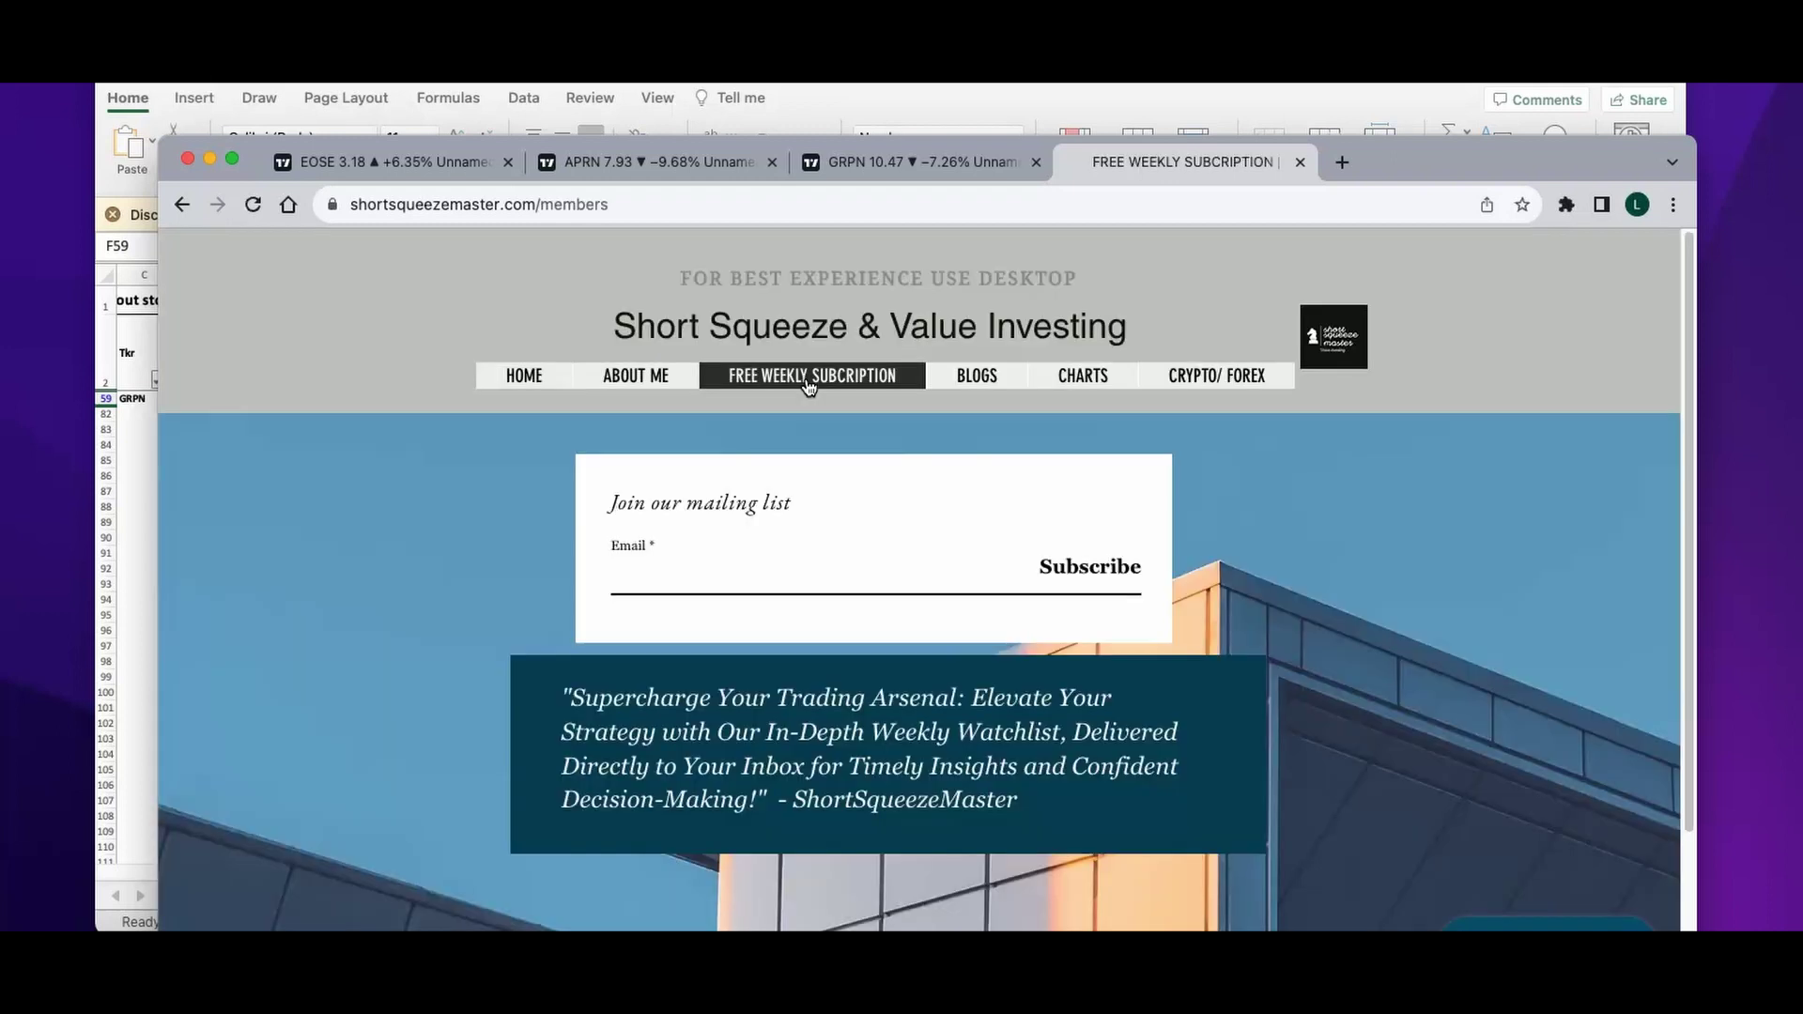
pyautogui.click(674, 563)
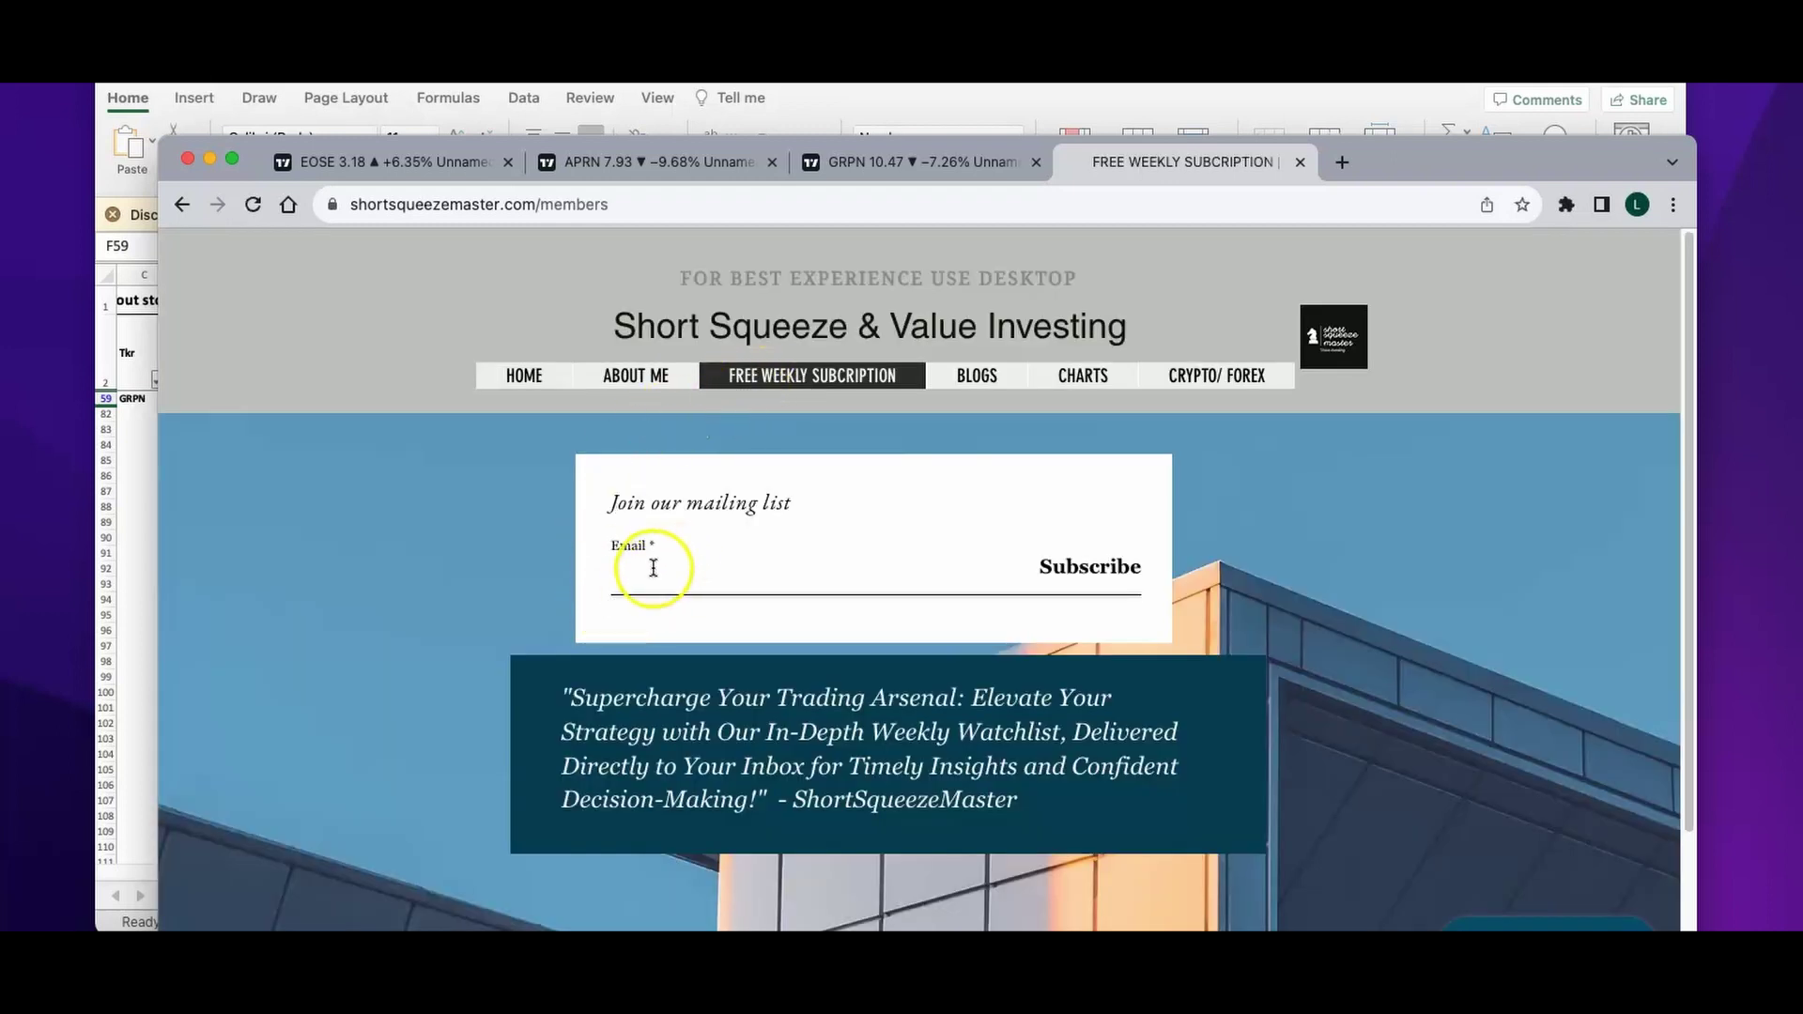